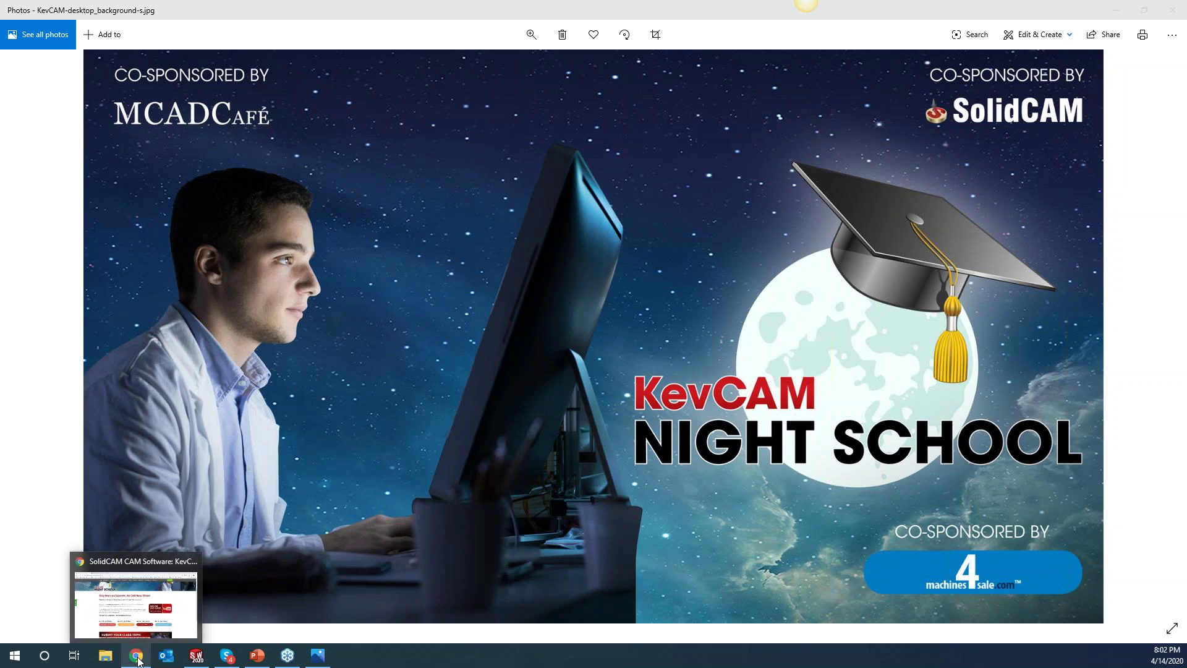
- Switch to Chrome and look through the uploaded videos of the SolidCAM University channel on YouTube
click(137, 657)
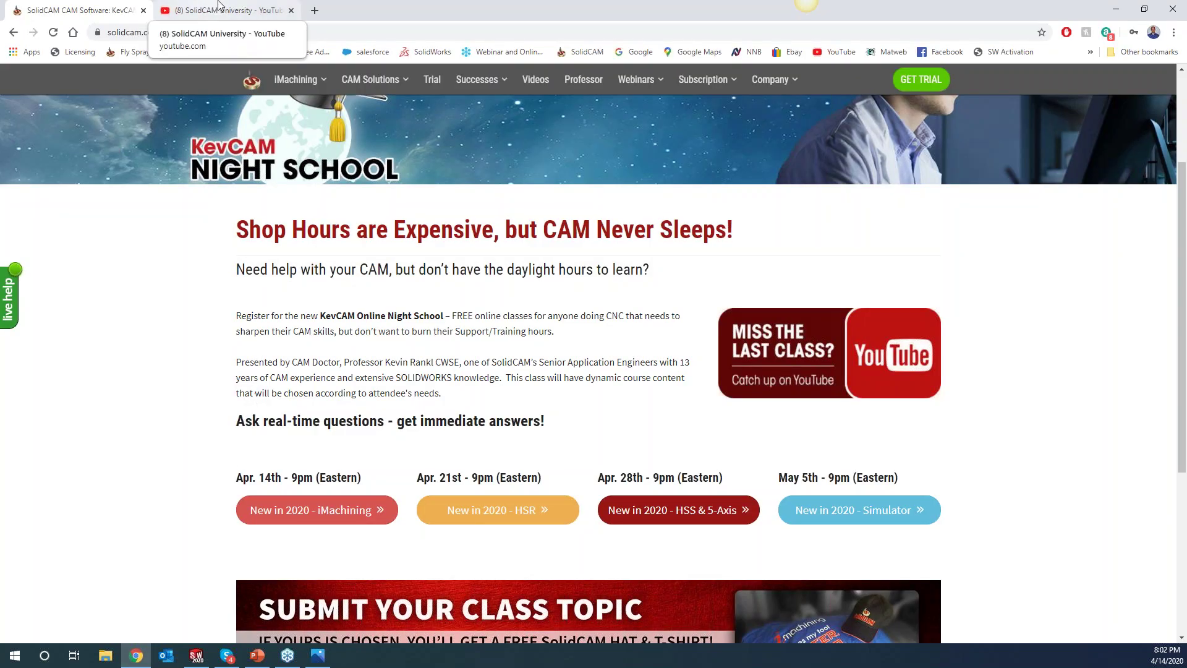
click(219, 6)
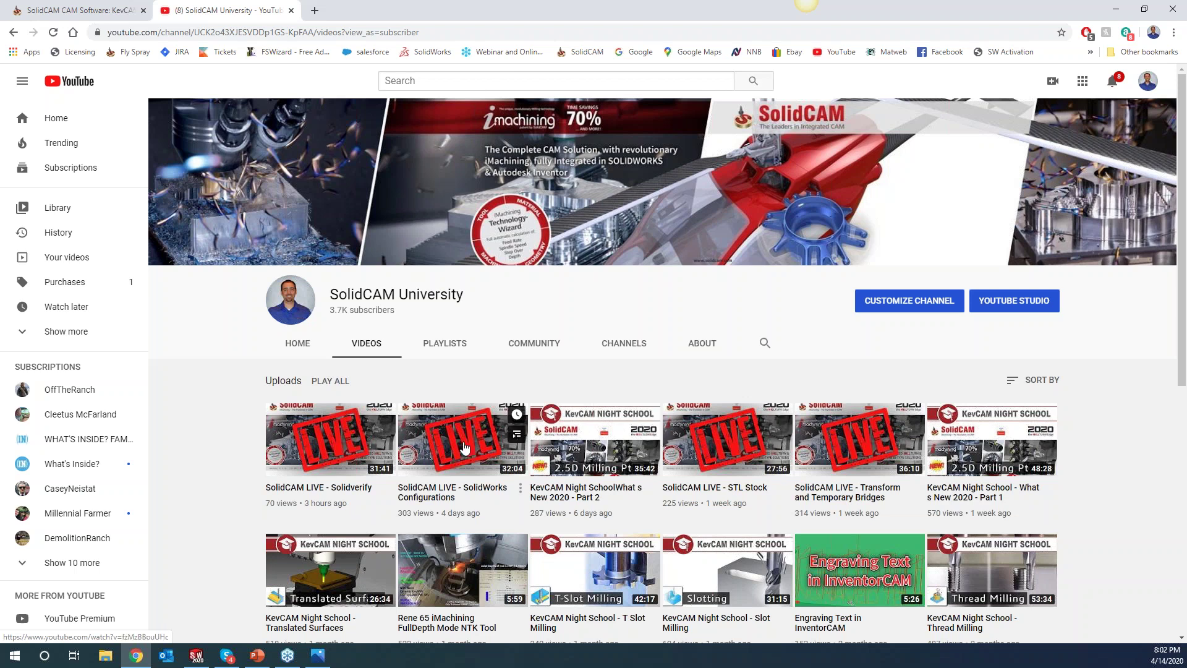
scroll(544, 476, down, 1)
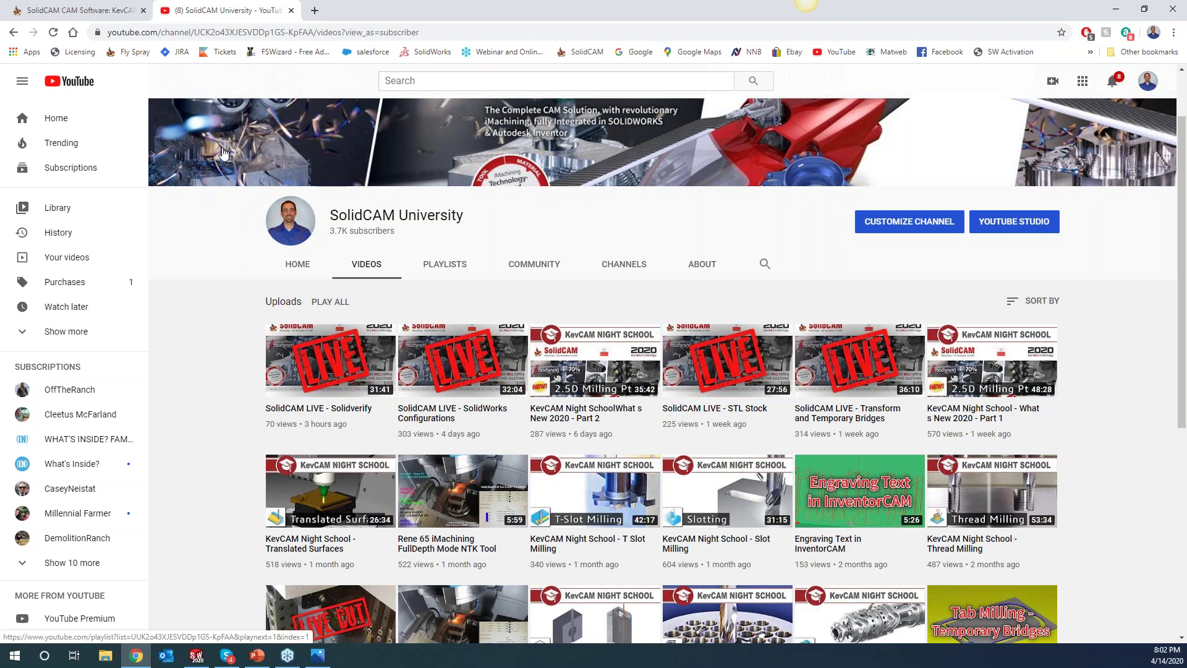
- Return to the SolidCAM website, switch it to the United States version and open the Upcoming Webinars page
click(80, 10)
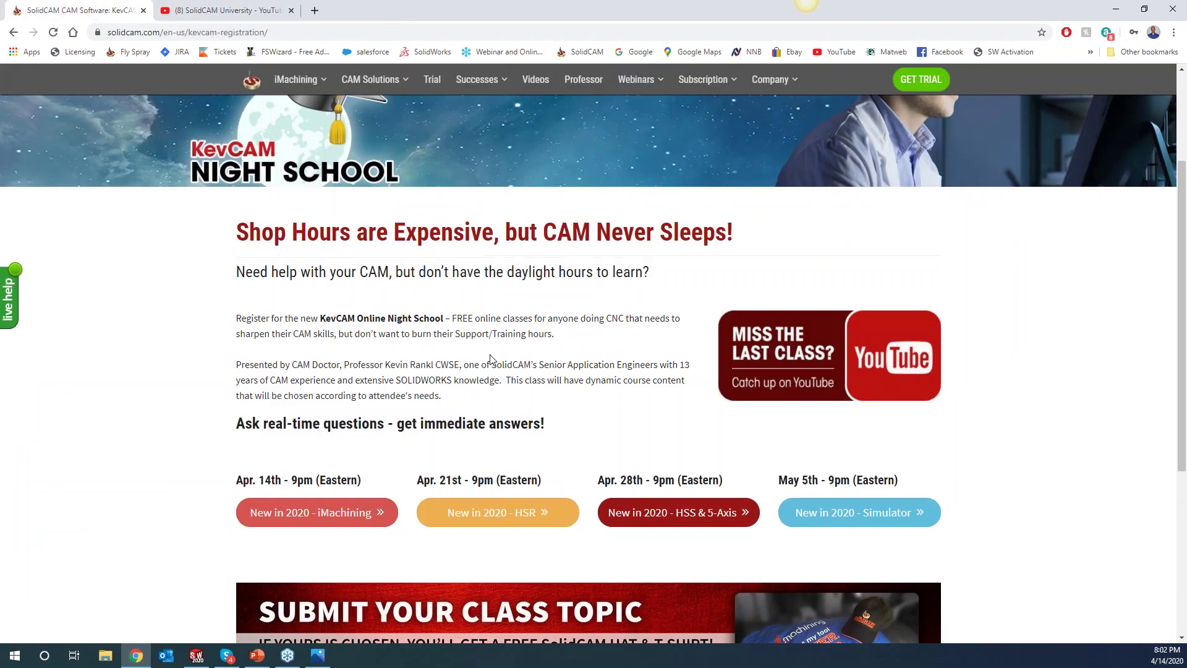
scroll(489, 359, up, 2)
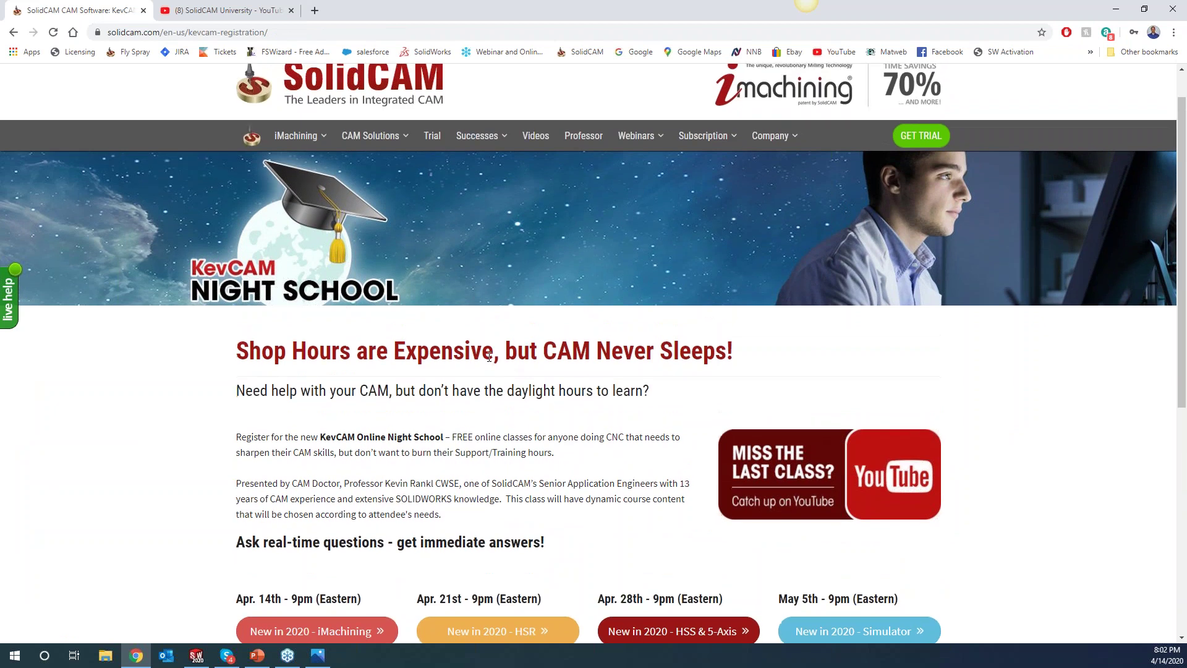
scroll(488, 357, down, 1)
scroll(667, 204, up, 2)
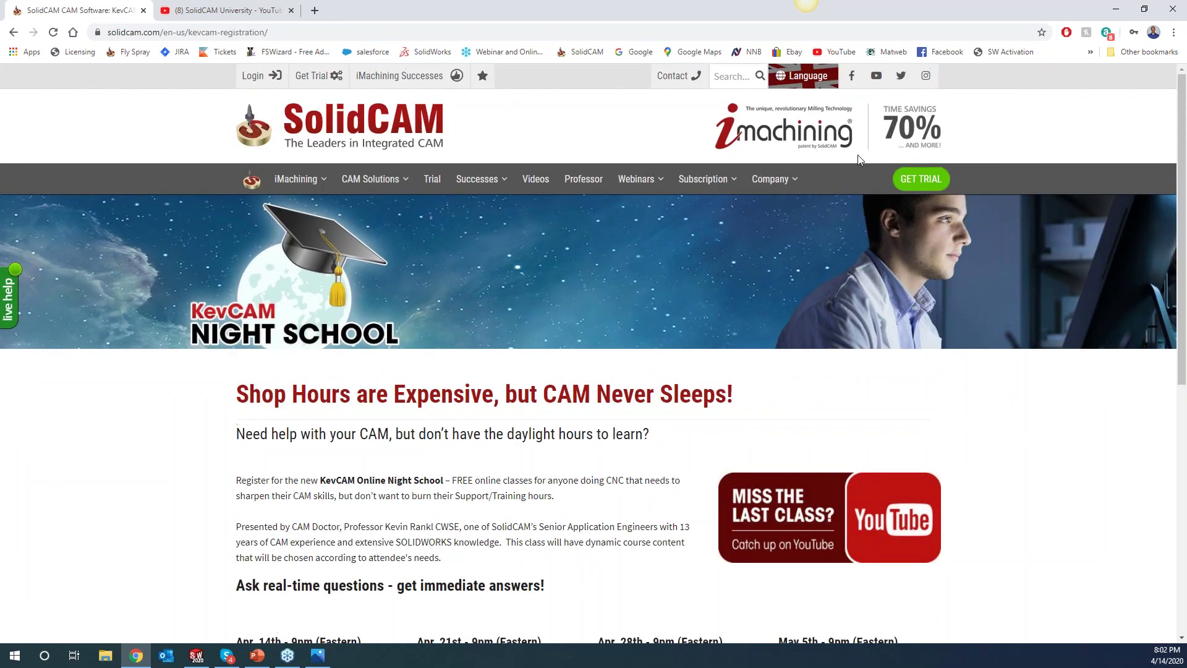
click(804, 77)
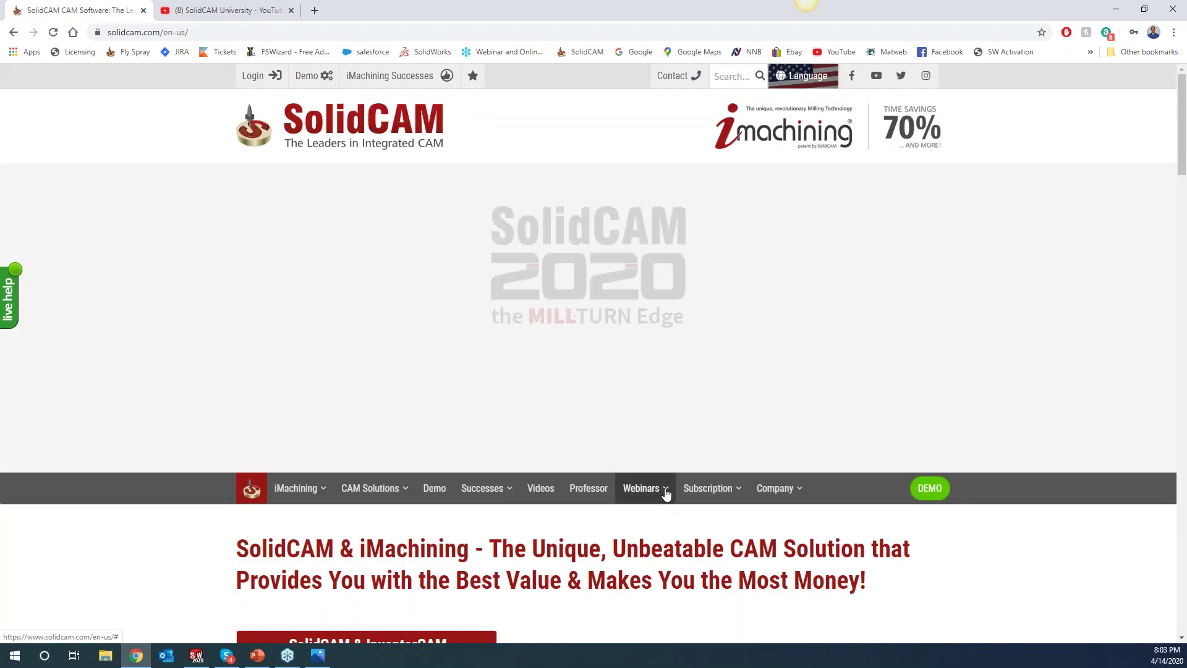
mouse_move(666, 492)
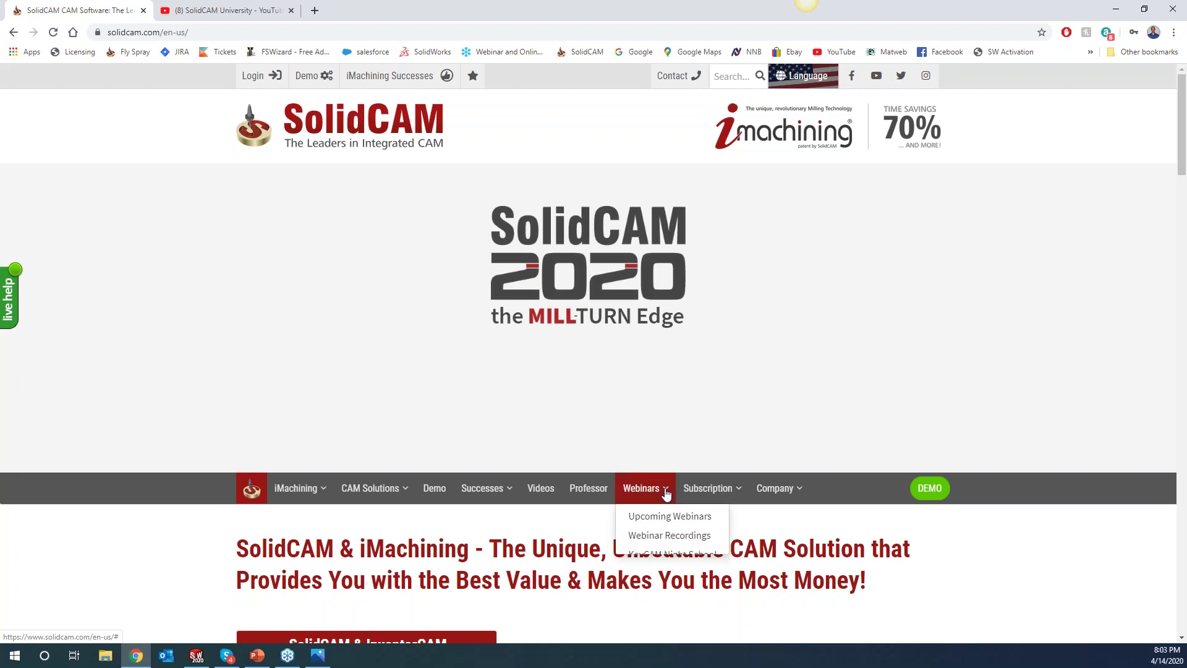
click(667, 517)
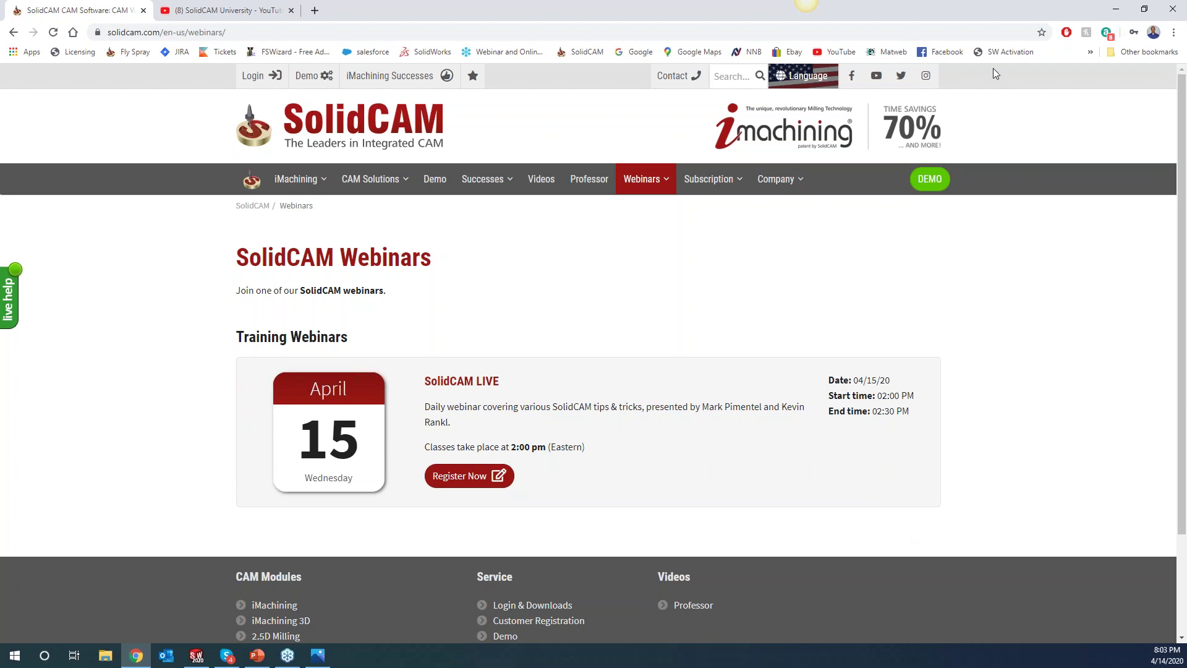
- Minimize the browser and the photo viewer and switch to the EXERCISES assembly in SOLIDWORKS
click(1117, 8)
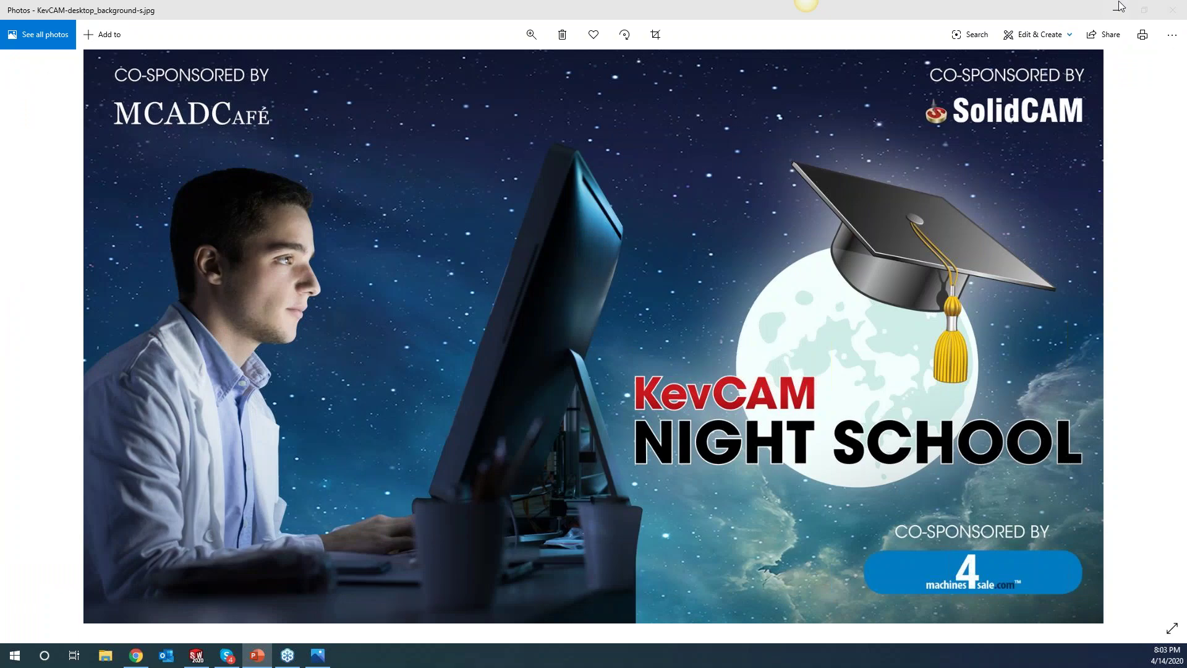
click(1119, 8)
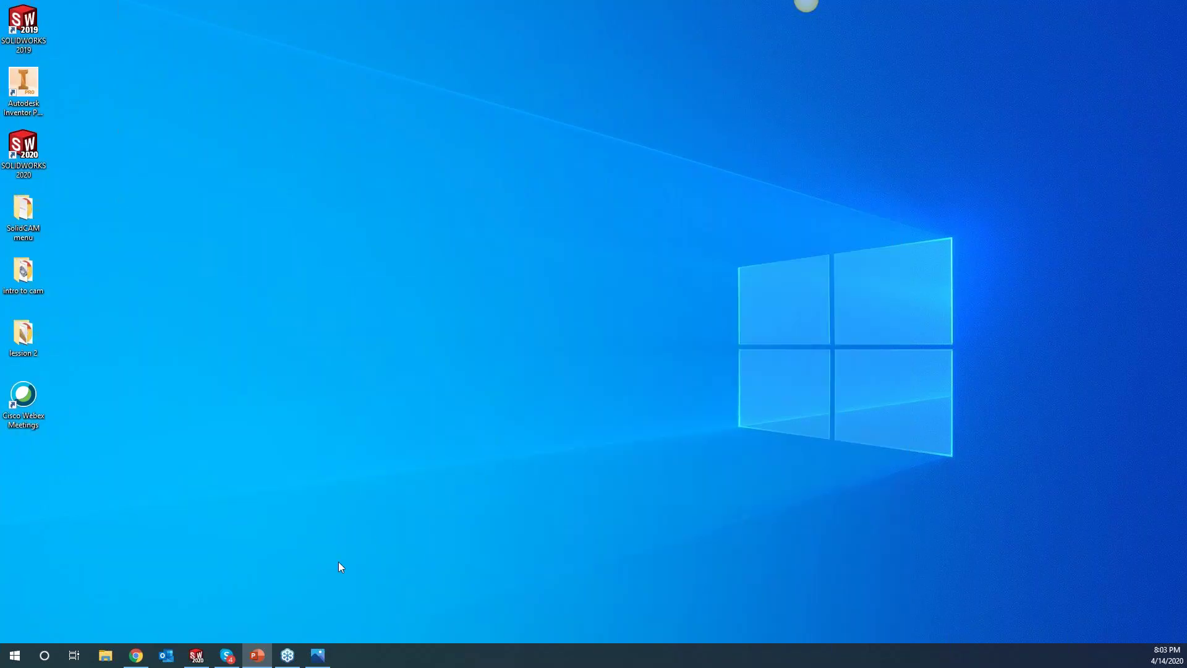
click(197, 654)
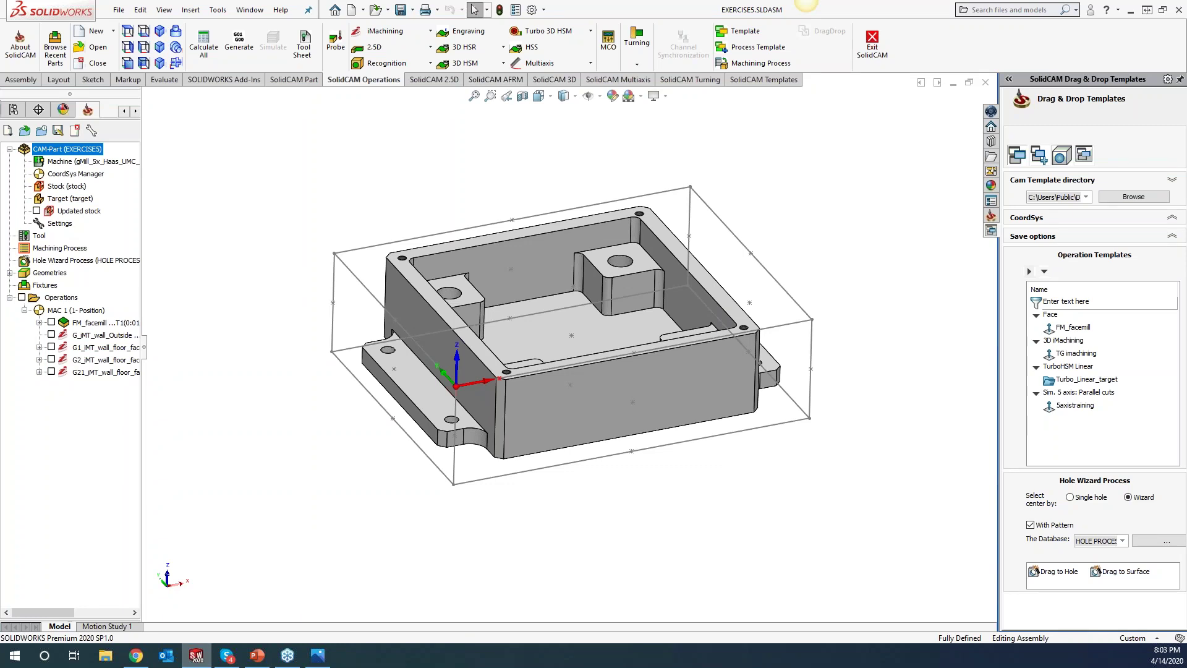
key(alt+Tab)
- Show the toolpath of the outside wall operation and open that operation for editing with its dialog clear of the part
click(52, 334)
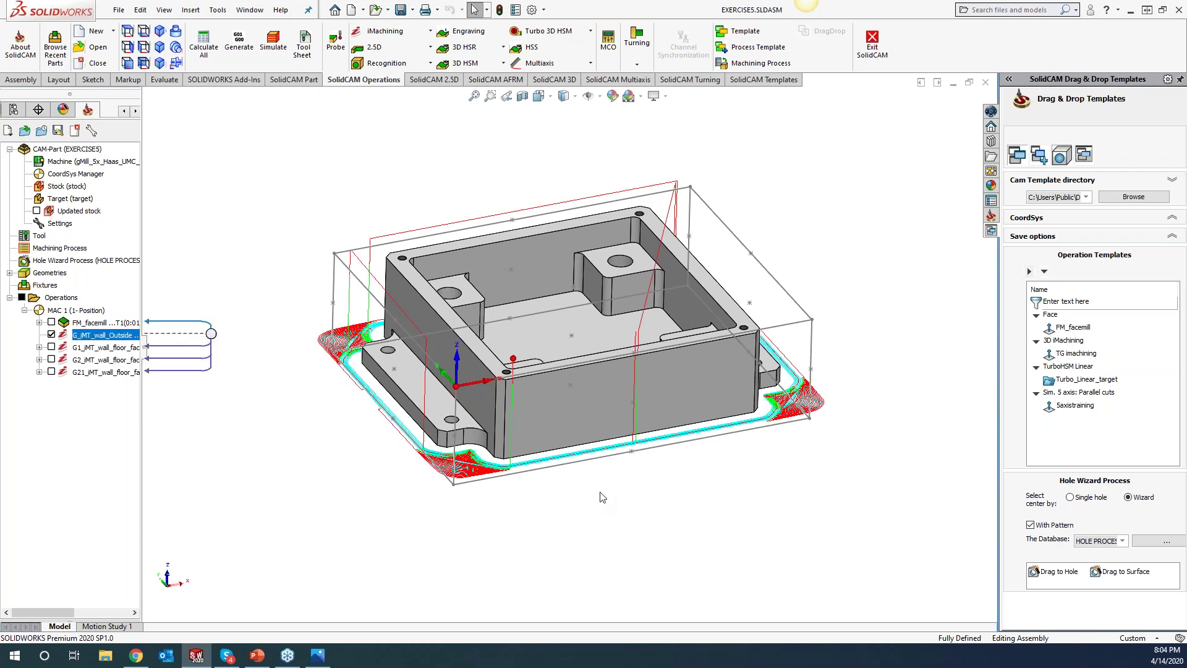
double_click(111, 340)
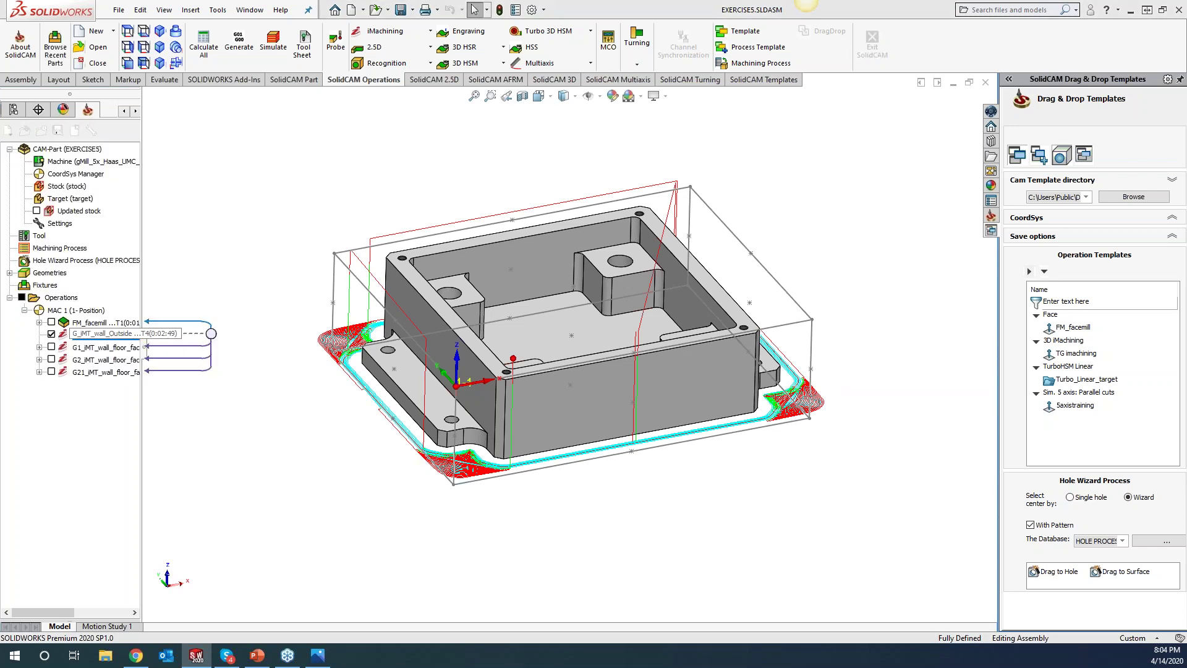
double_click(102, 334)
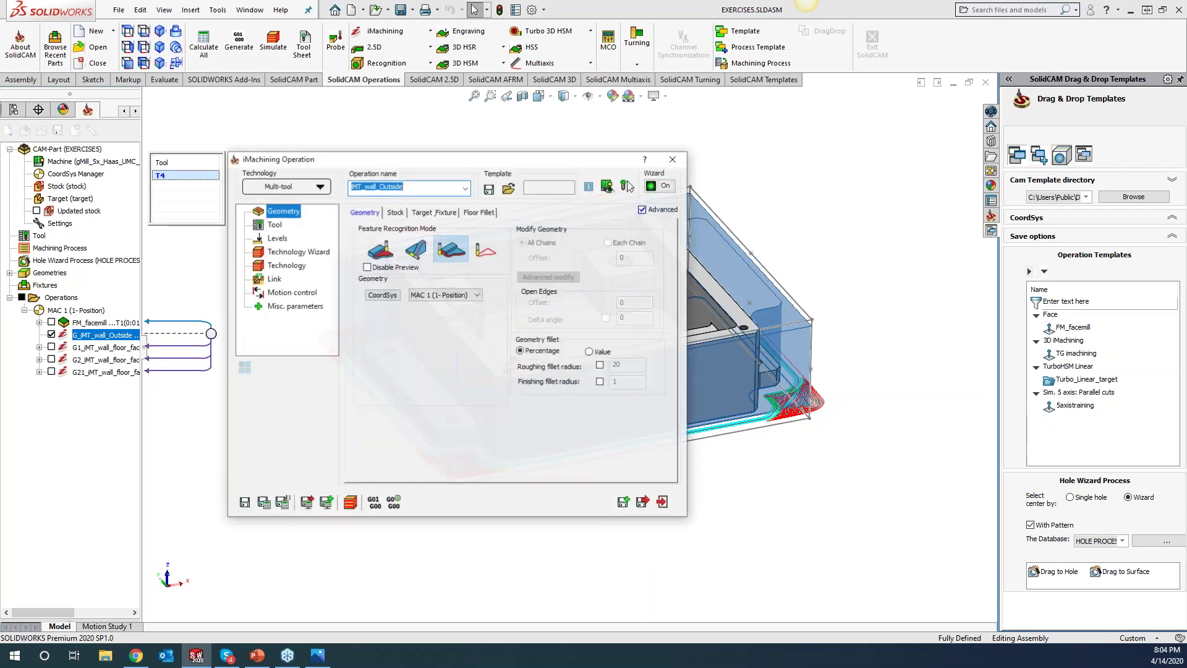
drag(485, 164, 426, 150)
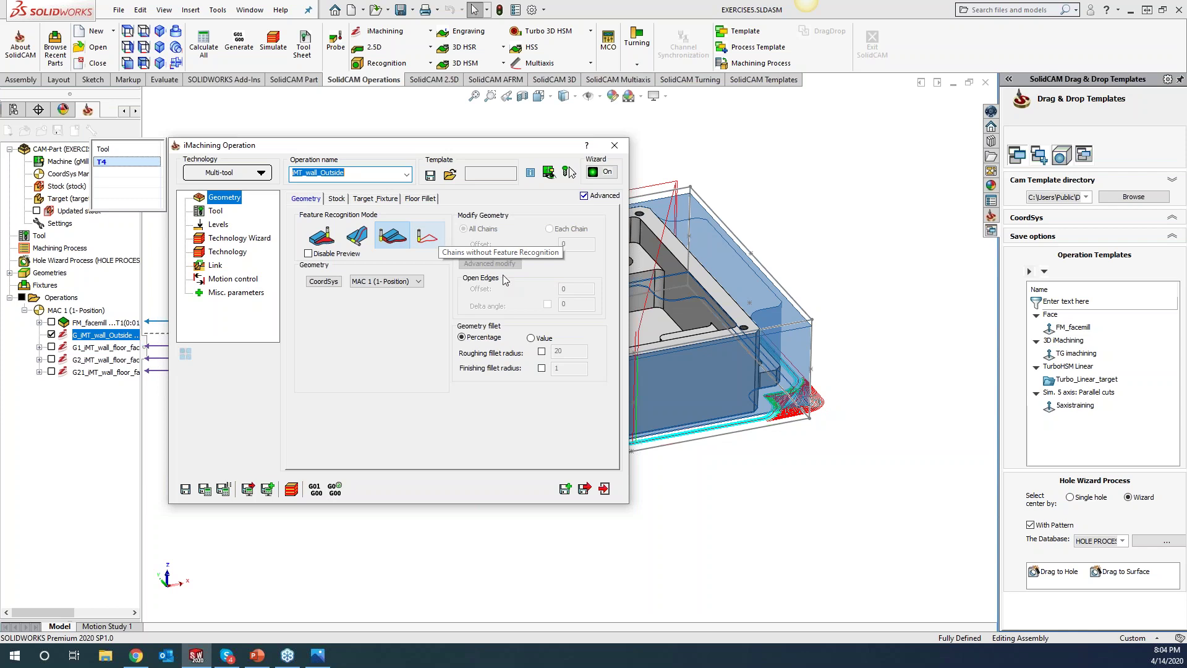
drag(533, 150, 398, 146)
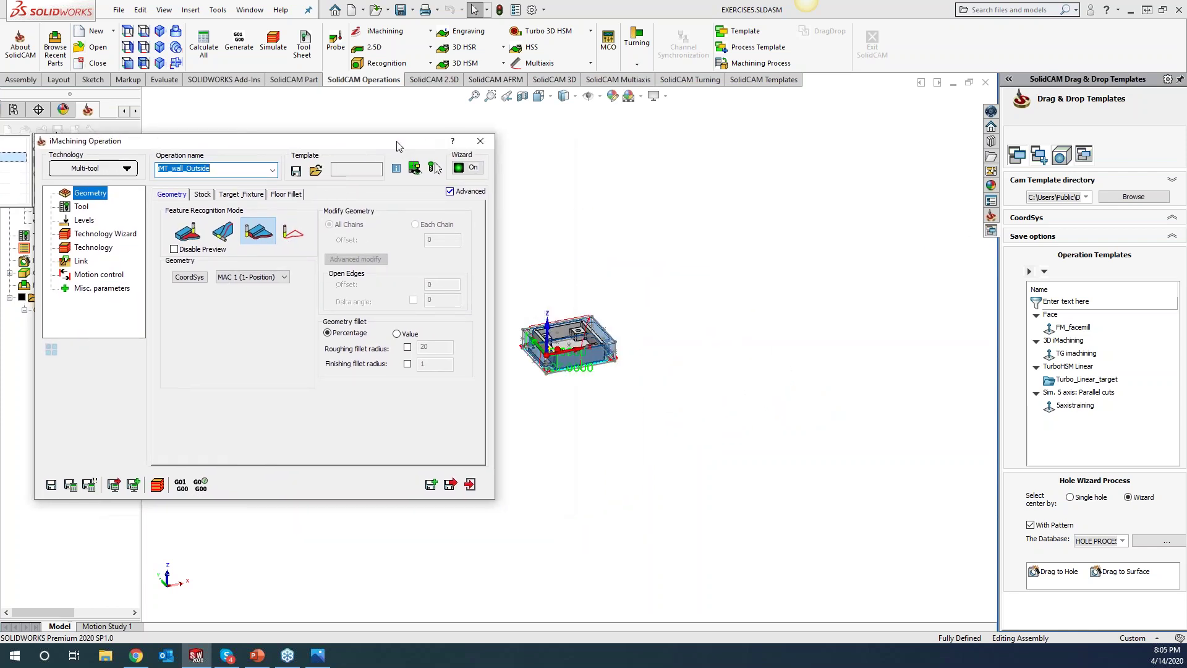
- Turn on 3D Positioning in the link settings of the iMT_wall_Outside operation
middle_drag(674, 406, 689, 297)
middle_drag(764, 334, 773, 421)
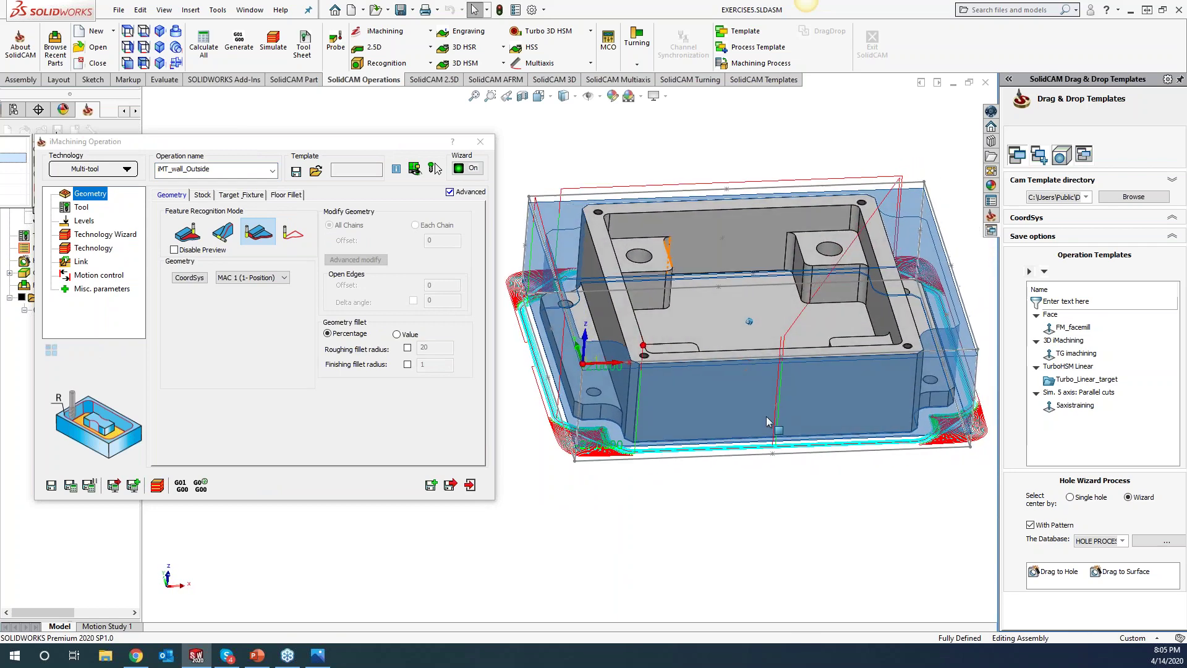
mouse_move(749, 320)
middle_down()
mouse_move(727, 342)
mouse_move(767, 333)
mouse_move(775, 369)
middle_up()
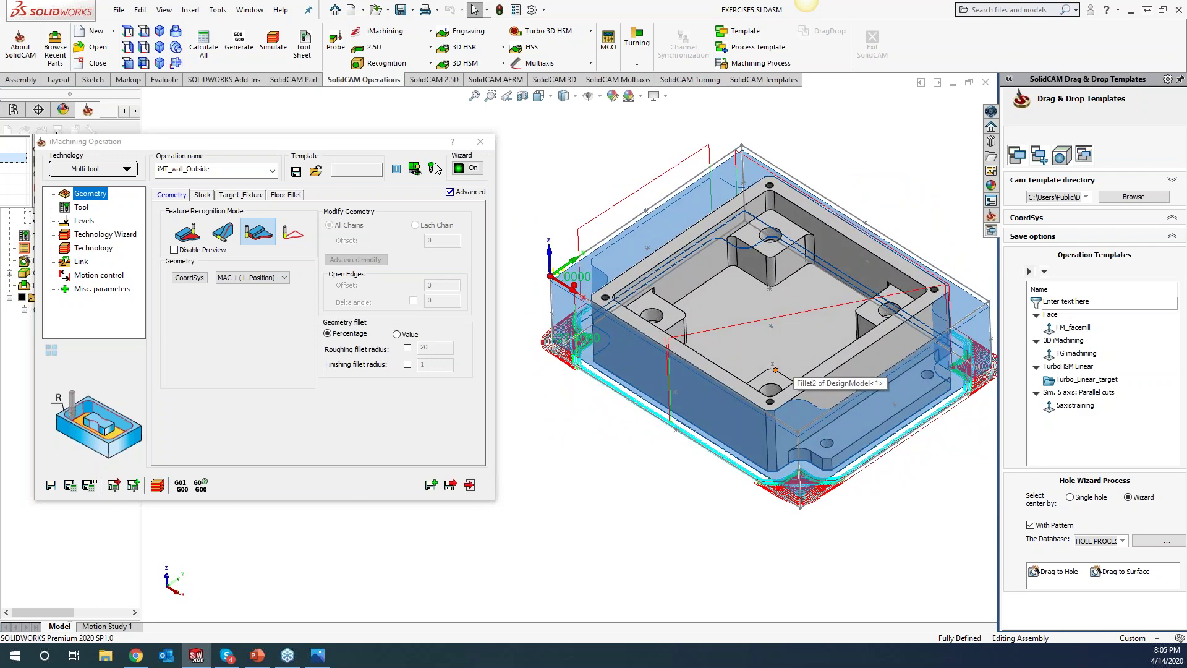
drag(355, 144, 422, 118)
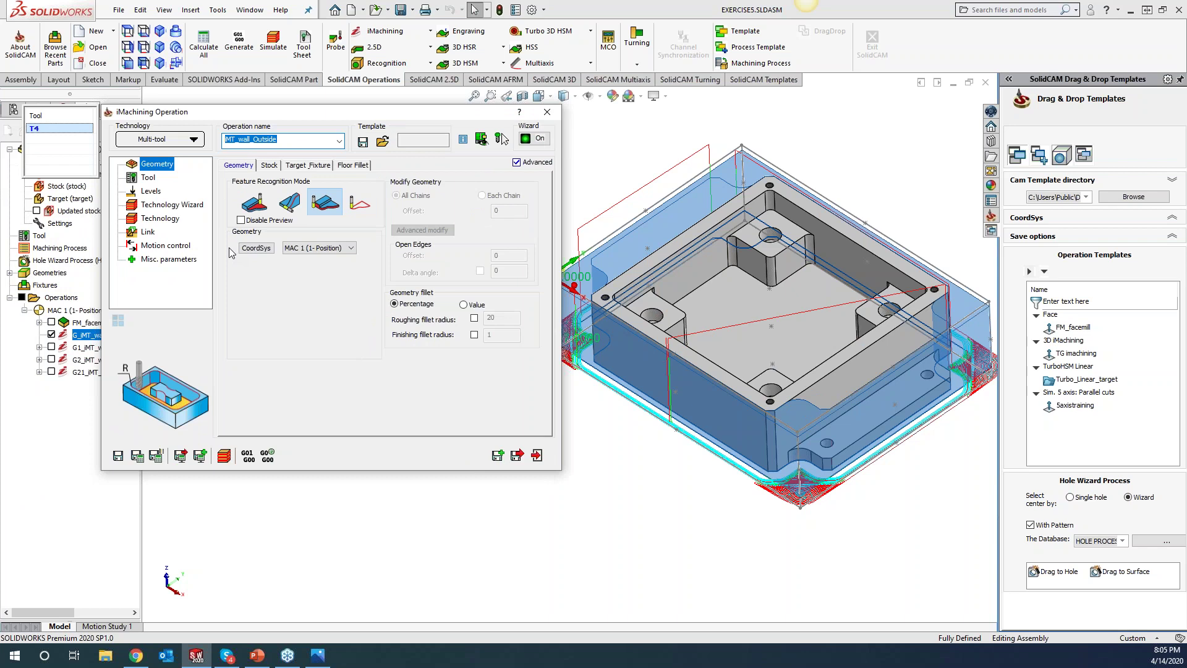
click(149, 233)
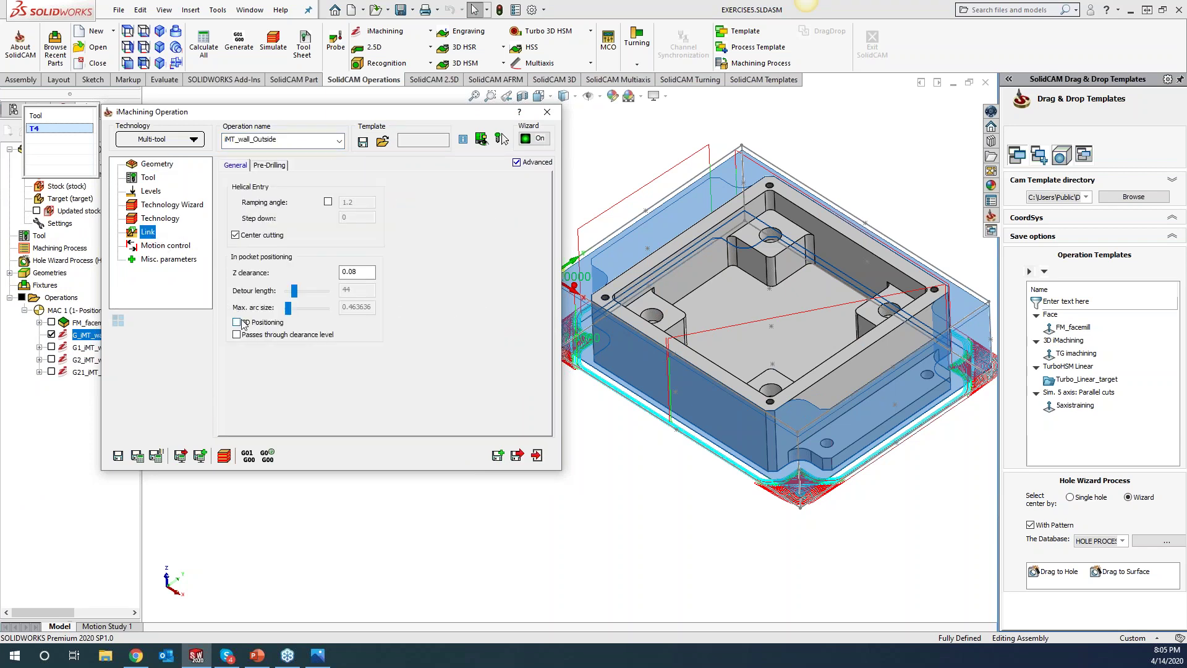
click(622, 553)
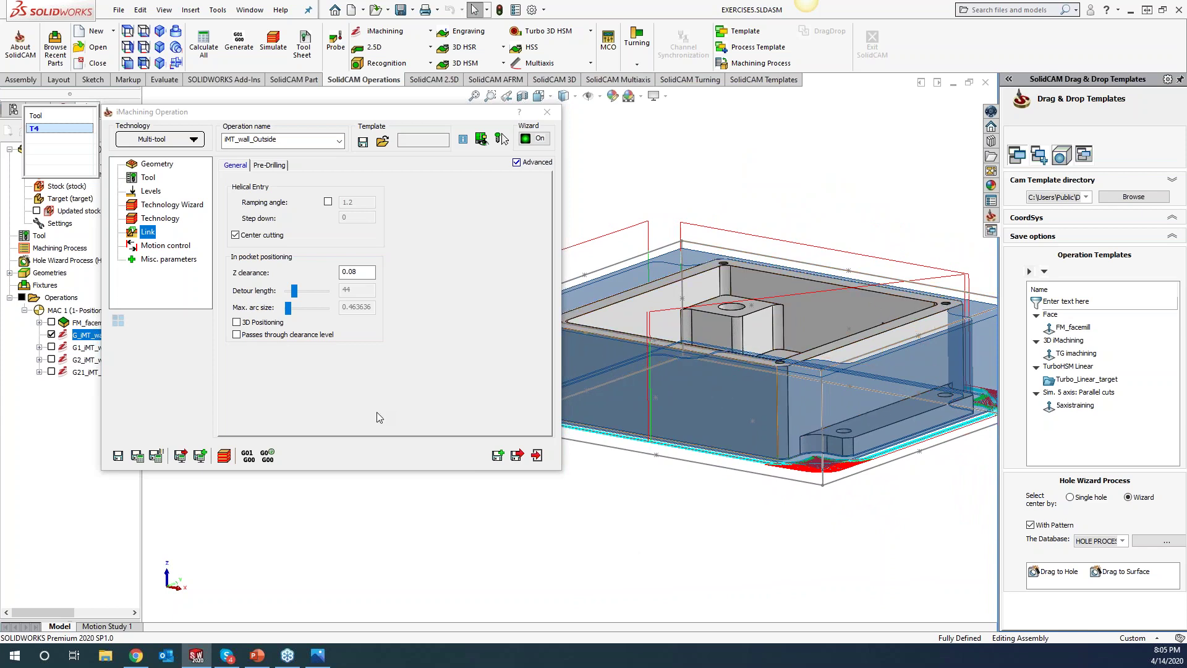
click(236, 322)
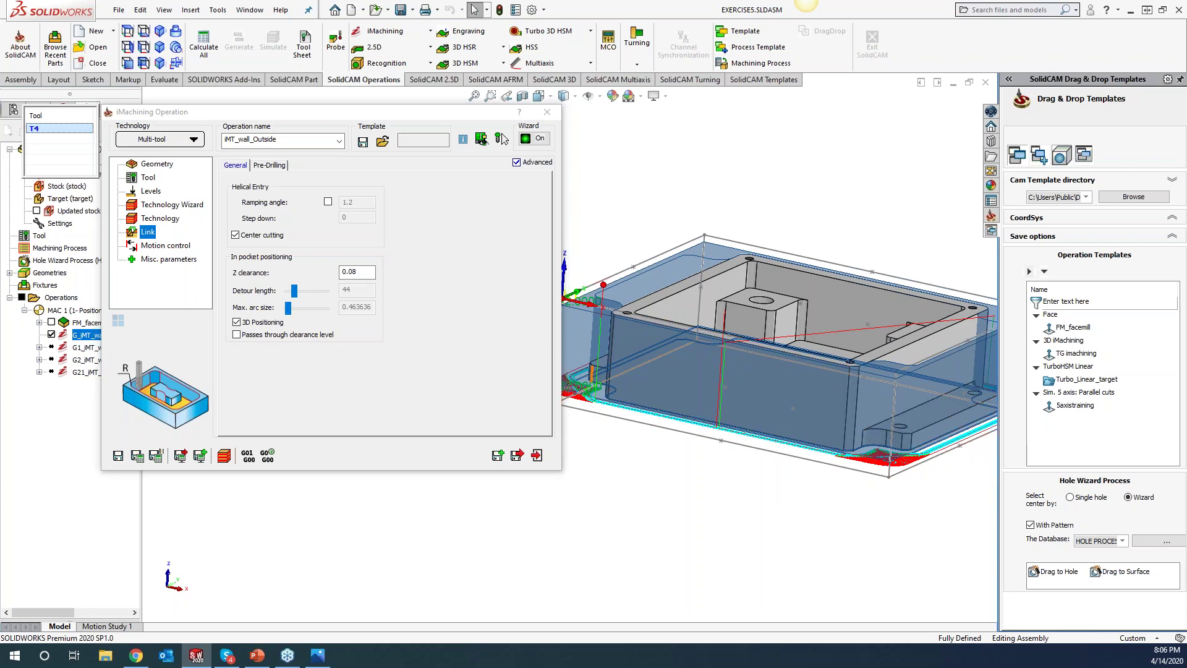
click(549, 115)
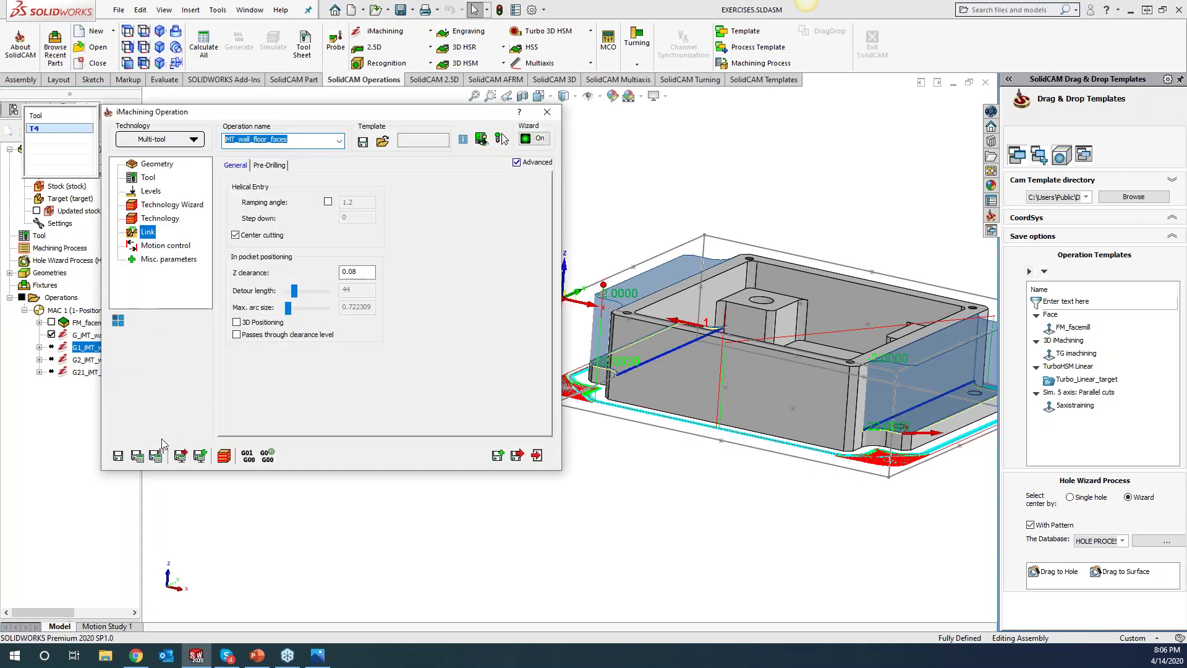
- Save and calculate the iMT_wall_floor_faces operation and hide the outside wall toolpath to examine its side-pad moves
click(138, 455)
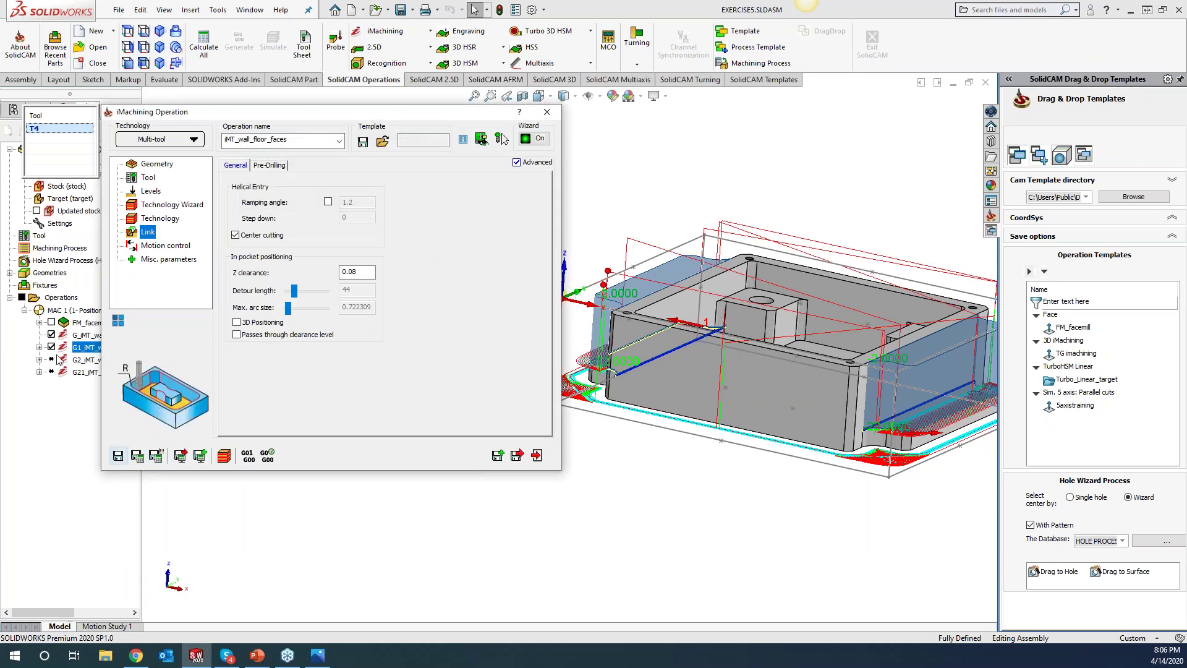
click(51, 334)
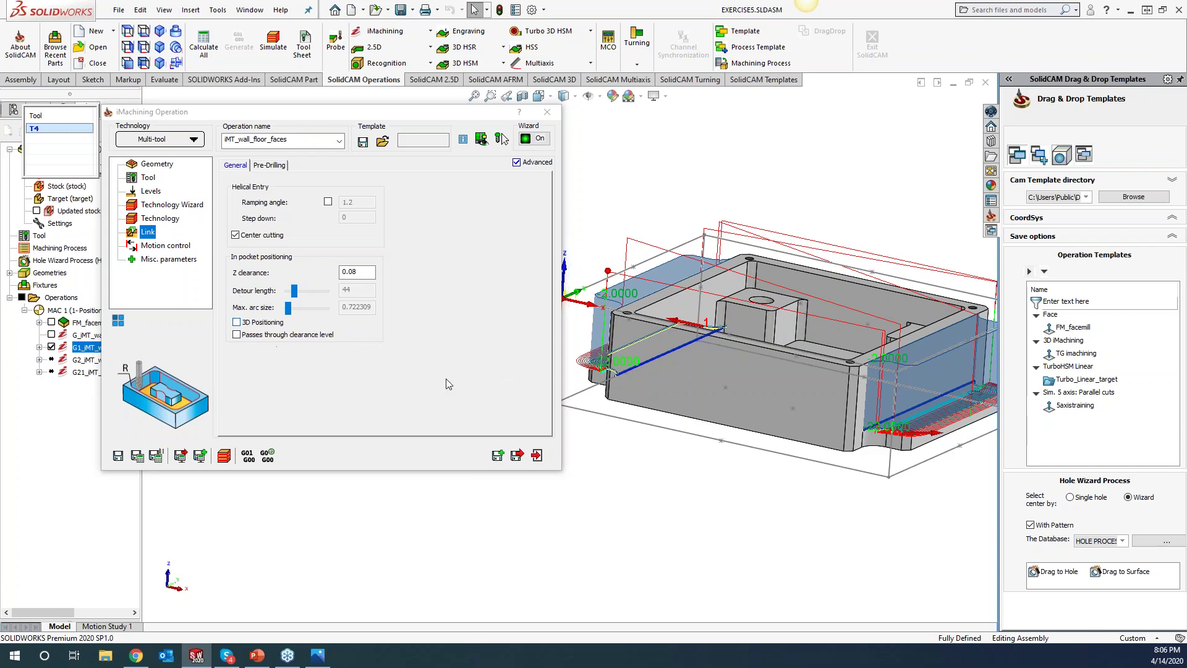
middle_drag(727, 546, 650, 485)
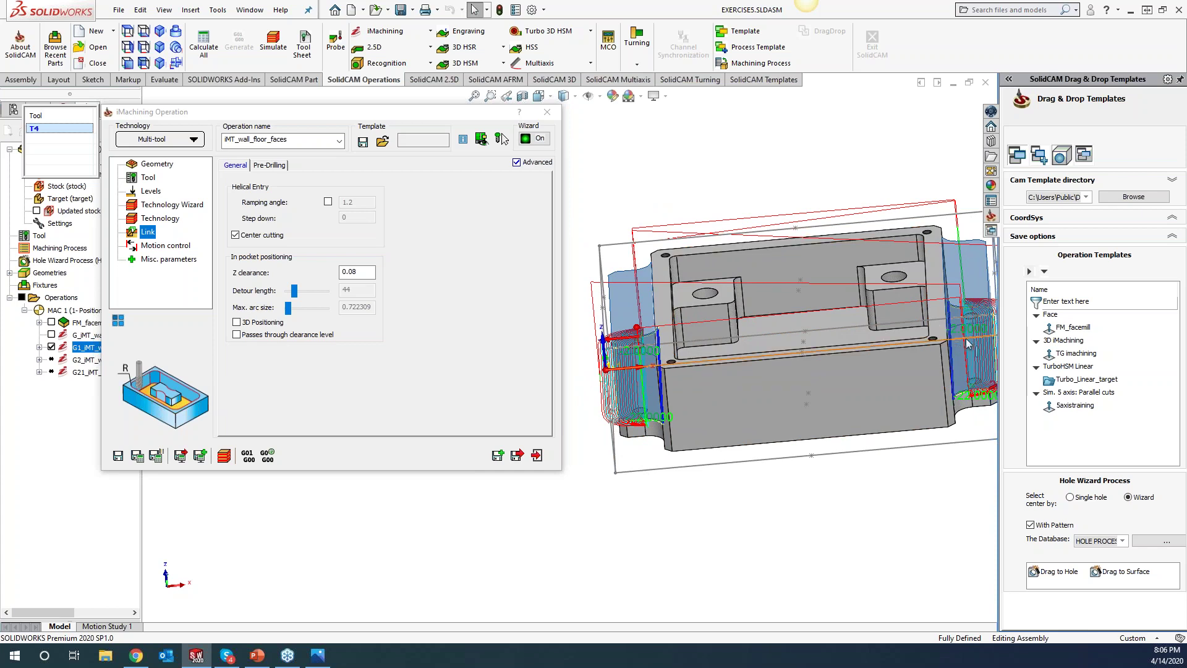
- Turn on 3D Positioning in the link settings of the iMT_wall_floor_faces operation and recalculate its toolpath
click(148, 178)
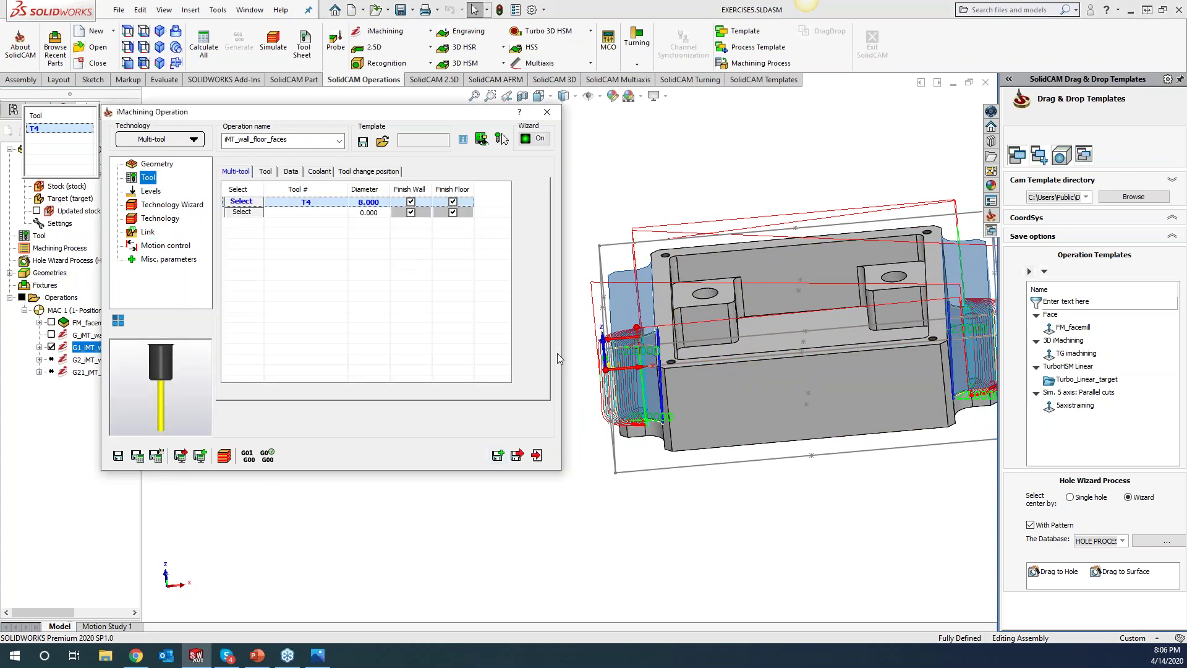
middle_drag(805, 498, 772, 485)
click(167, 249)
click(147, 232)
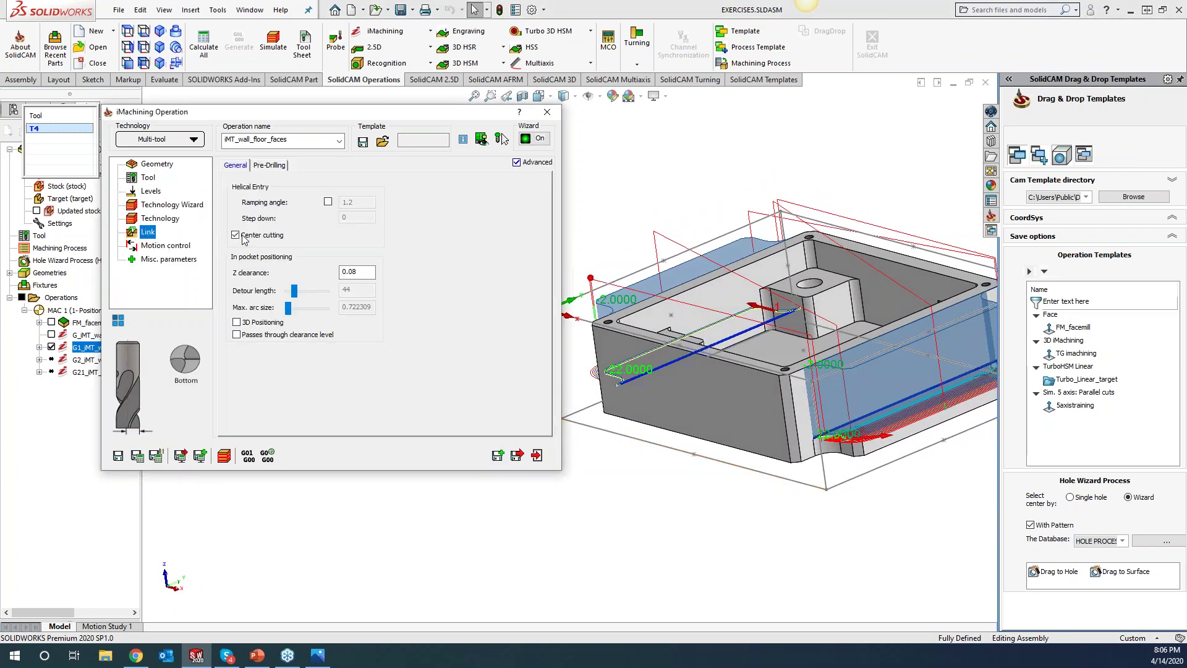
click(236, 322)
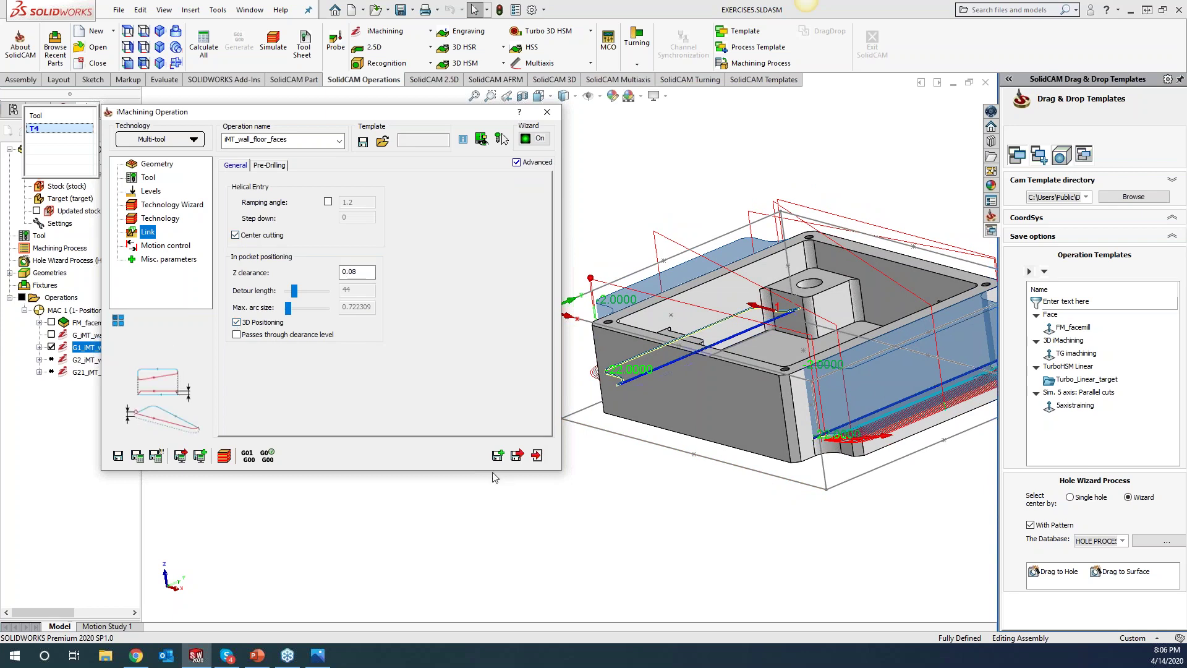
click(138, 456)
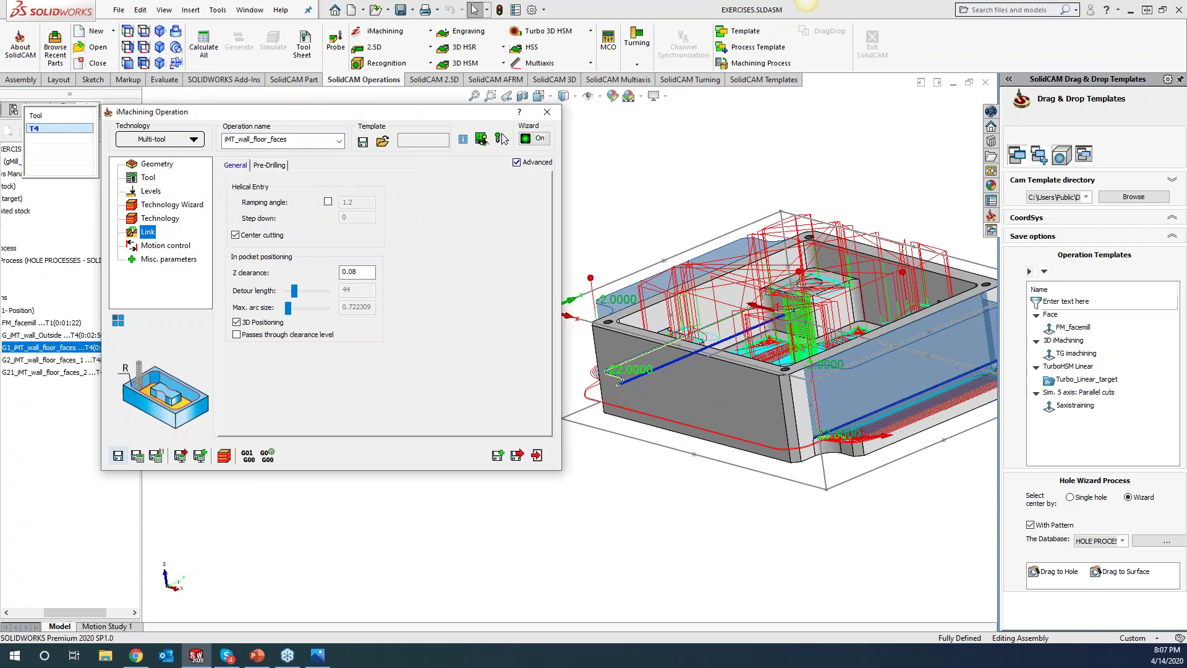
- Widen the operations tree and hide the iMT_wall_floor_faces_1 and iMT_wall_floor_faces_2 toolpaths
drag(290, 115, 448, 139)
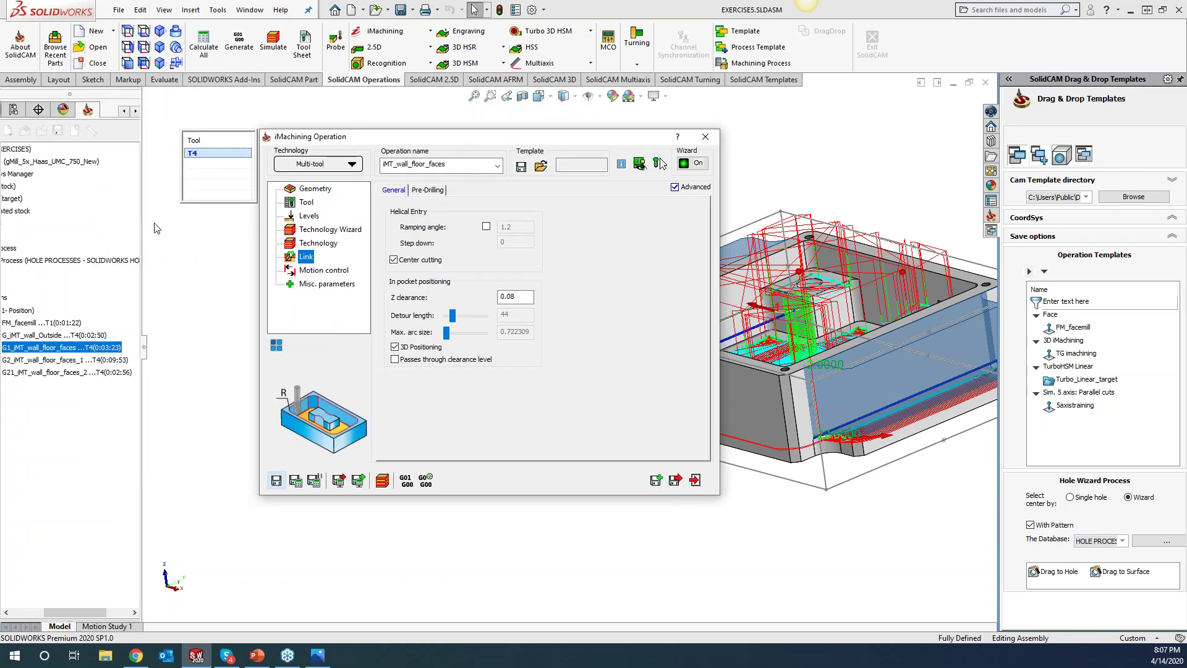
drag(140, 224, 208, 266)
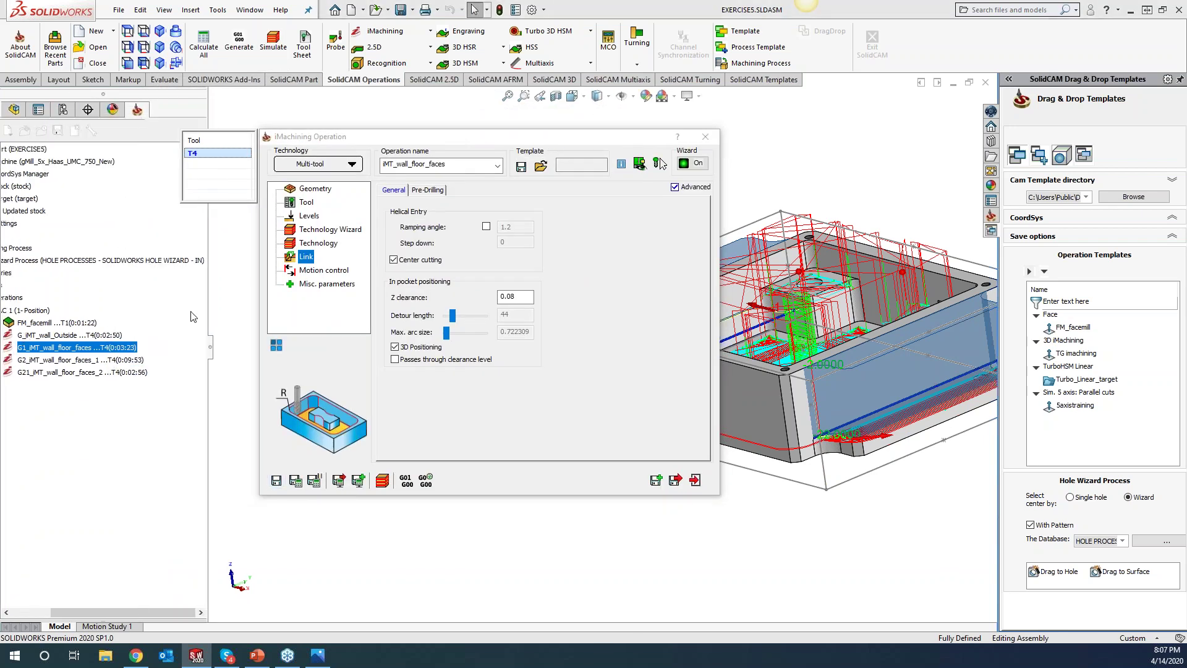
drag(208, 309, 286, 312)
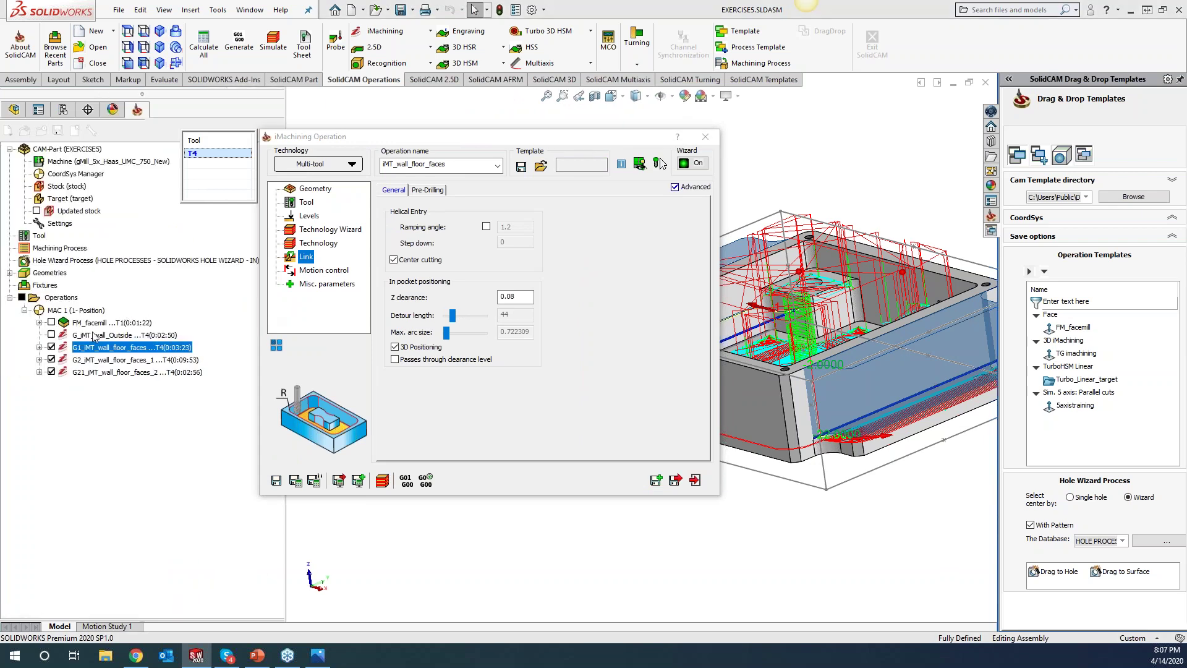
click(50, 371)
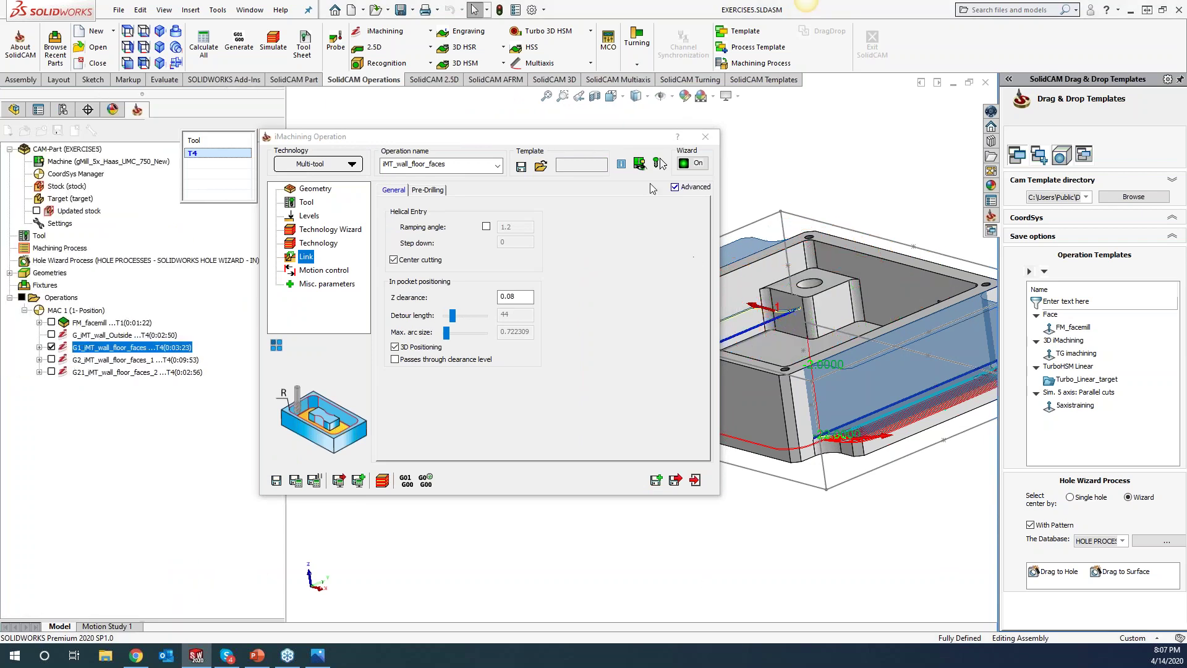
- Collapse the operation window and examine the recalculated iMT_wall_floor_faces positioning moves between the side pads from another angle
double_click(618, 134)
scroll(542, 420, down, 5)
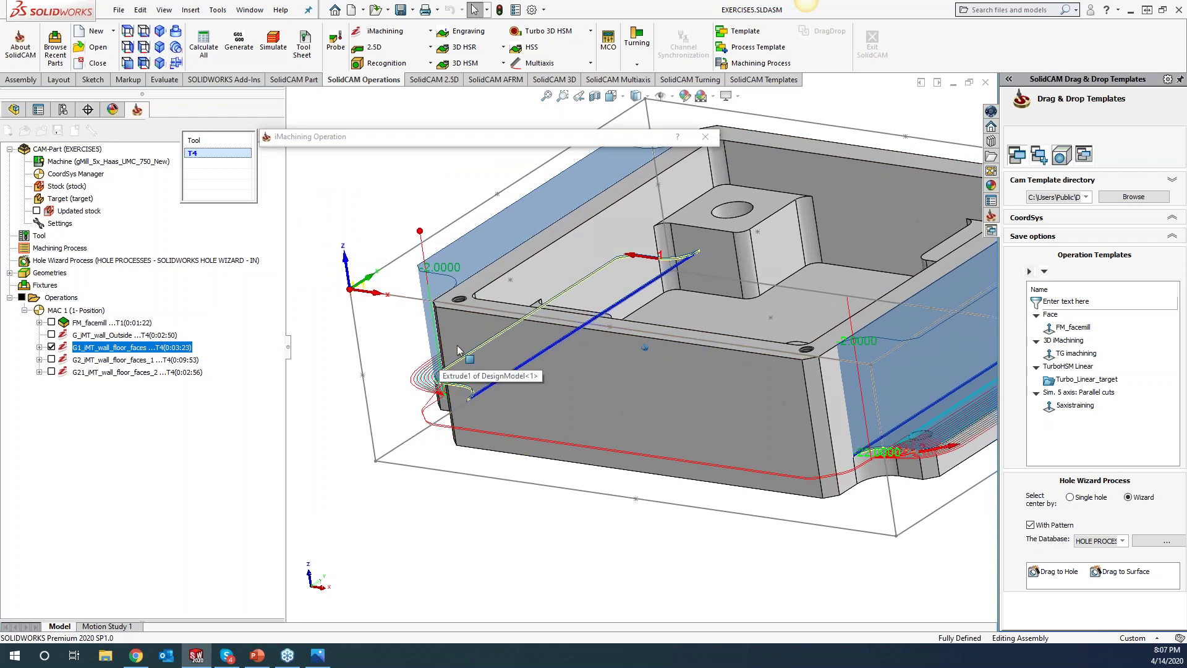
middle_drag(458, 351, 393, 372)
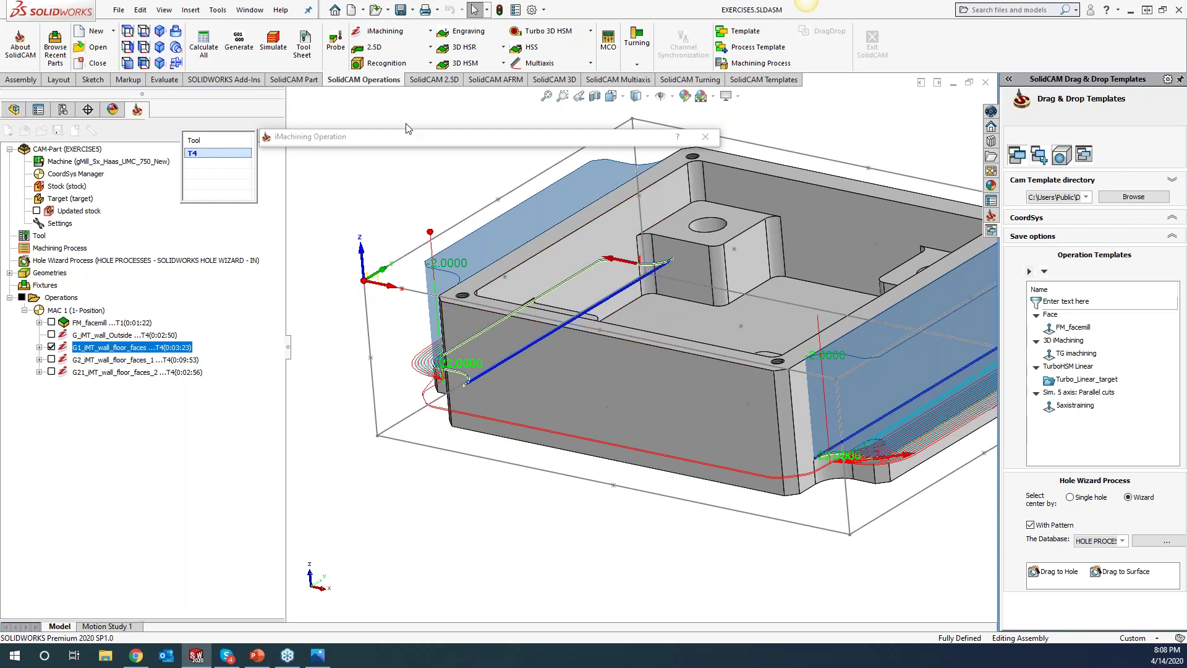
click(407, 140)
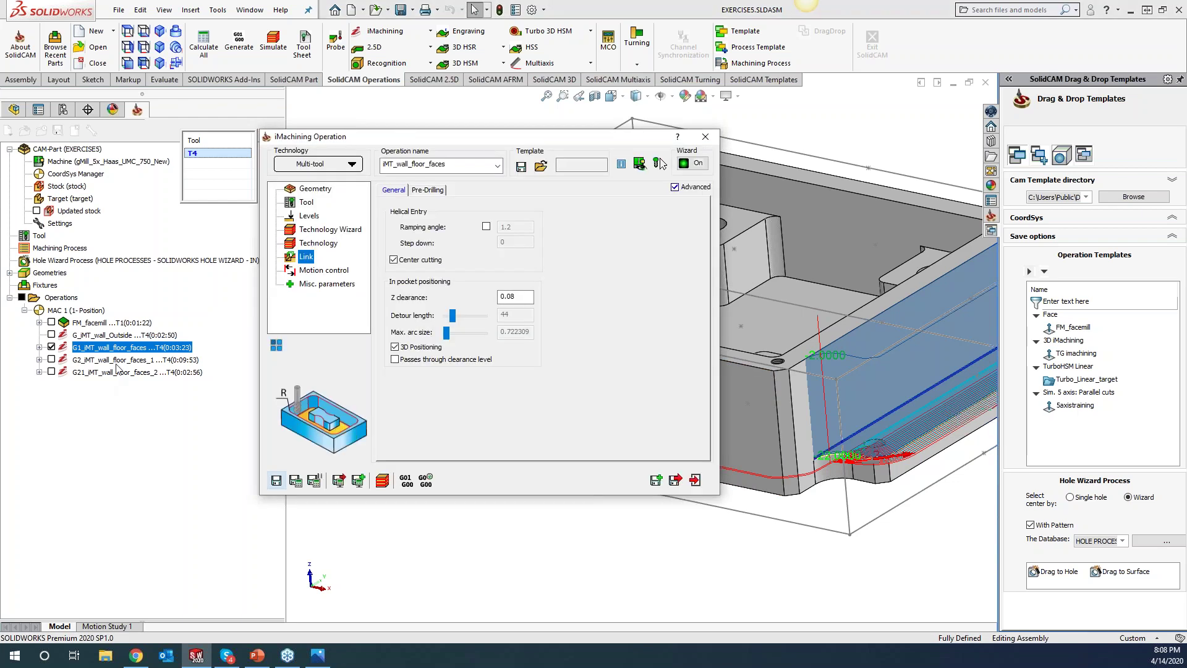
- Turn on 3D Positioning in the link settings of iMT_wall_floor_faces_1, save and calculate it, and close the operation
click(118, 361)
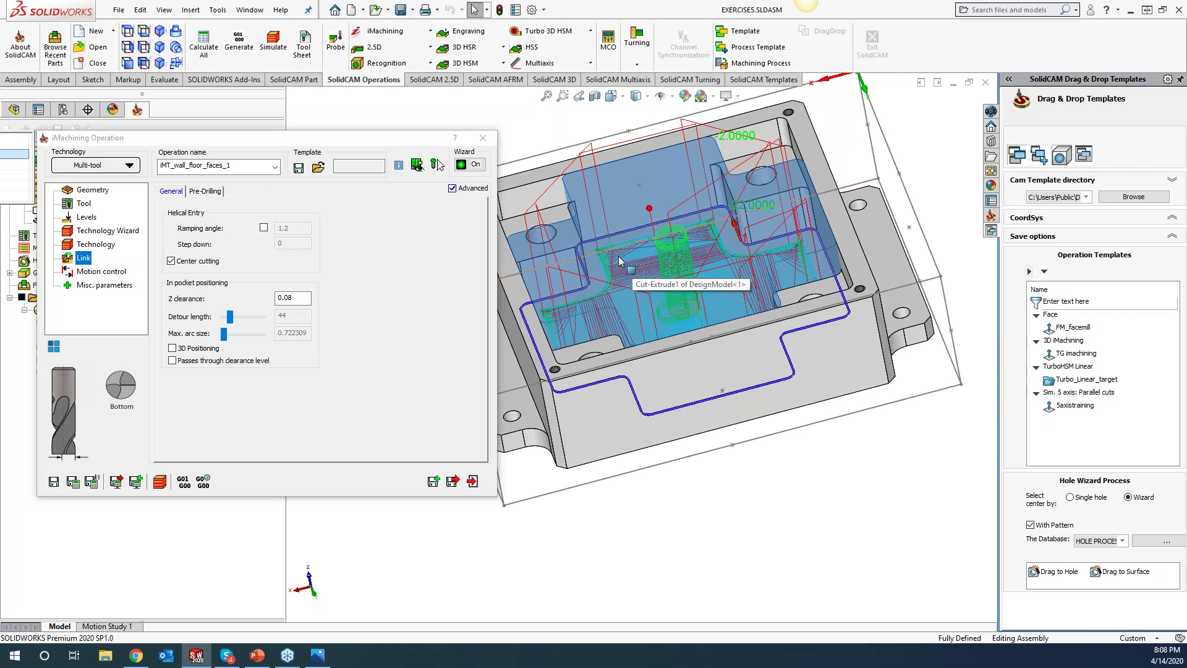
click(172, 348)
click(72, 481)
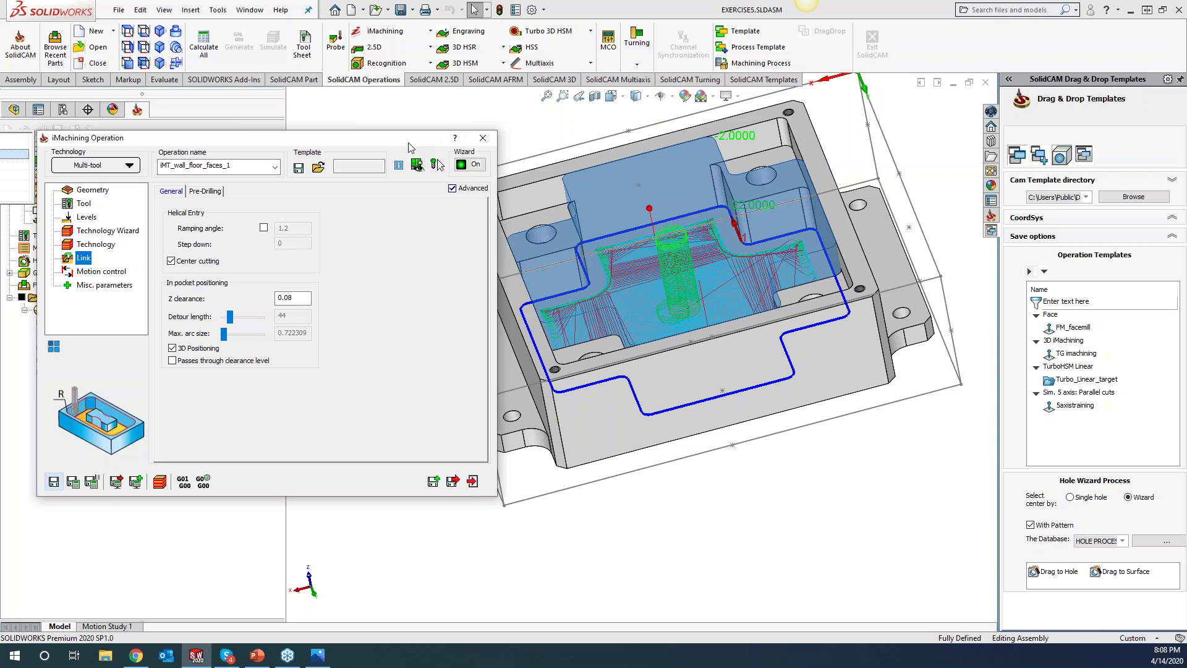
click(483, 138)
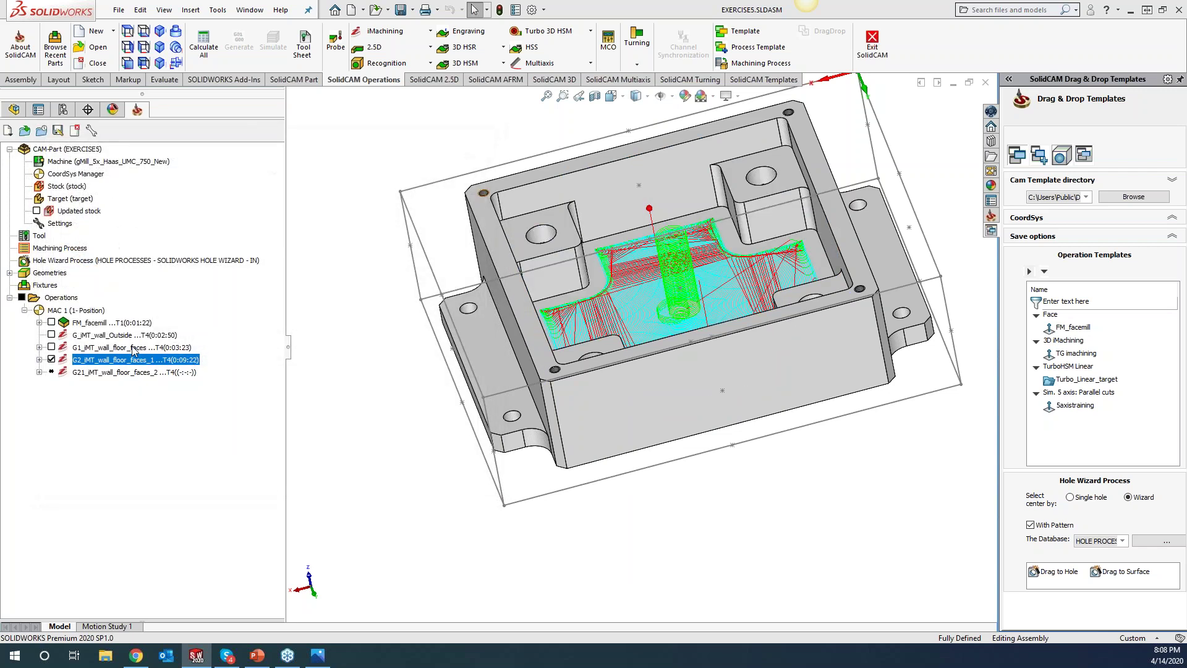
- Calculate the iMT_wall_floor_faces_2 toolpath without 3D Positioning and again with it enabled in the link settings, comparing the moves between pockets
click(117, 373)
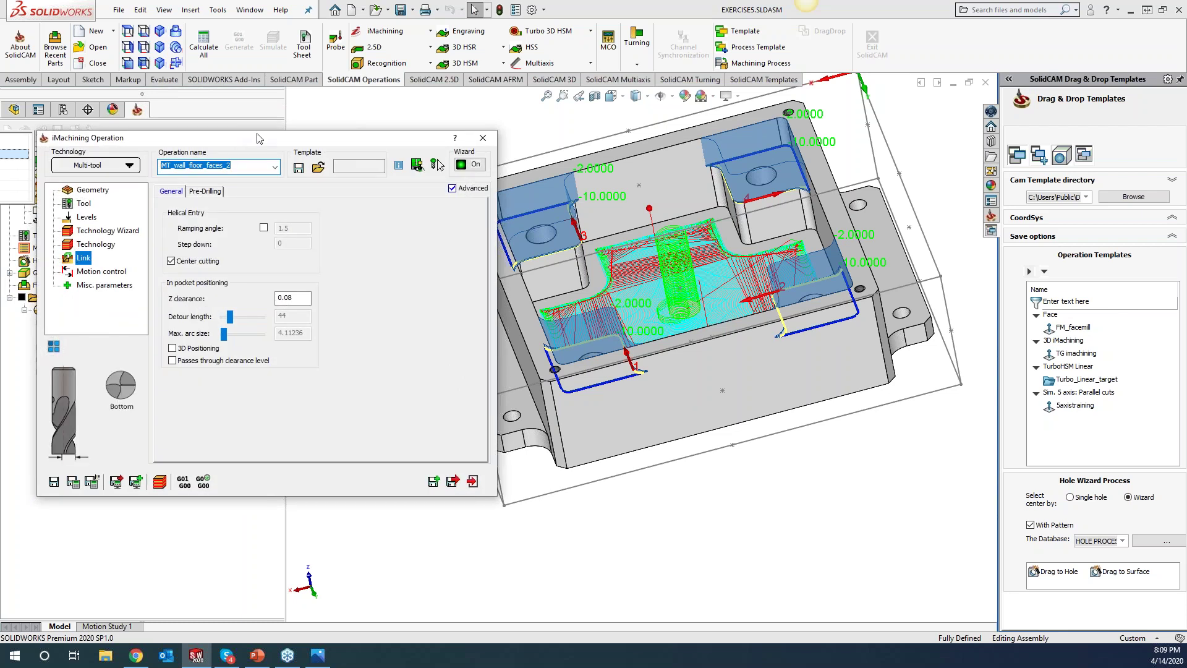
drag(270, 137, 354, 93)
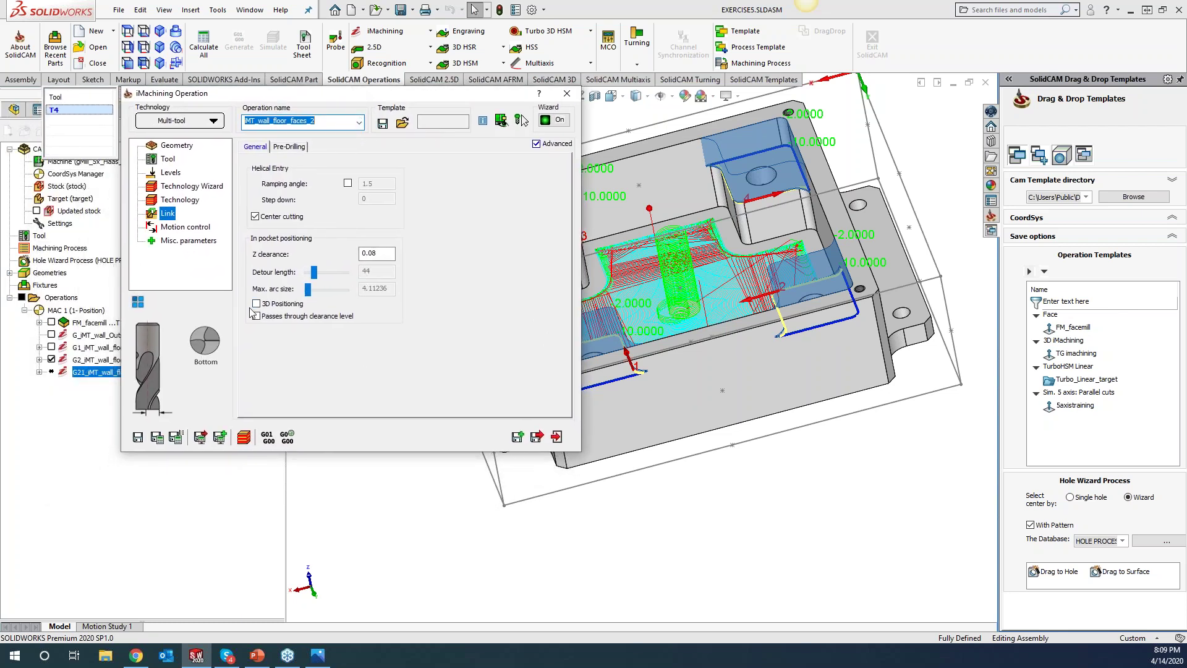
click(157, 436)
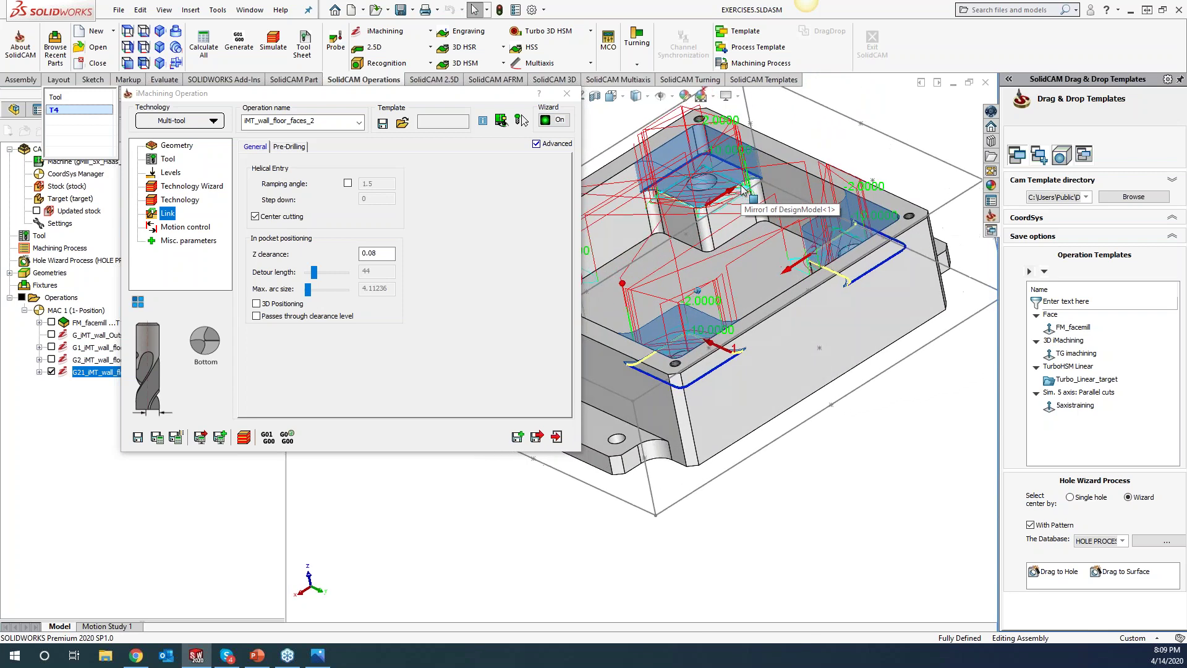
click(264, 304)
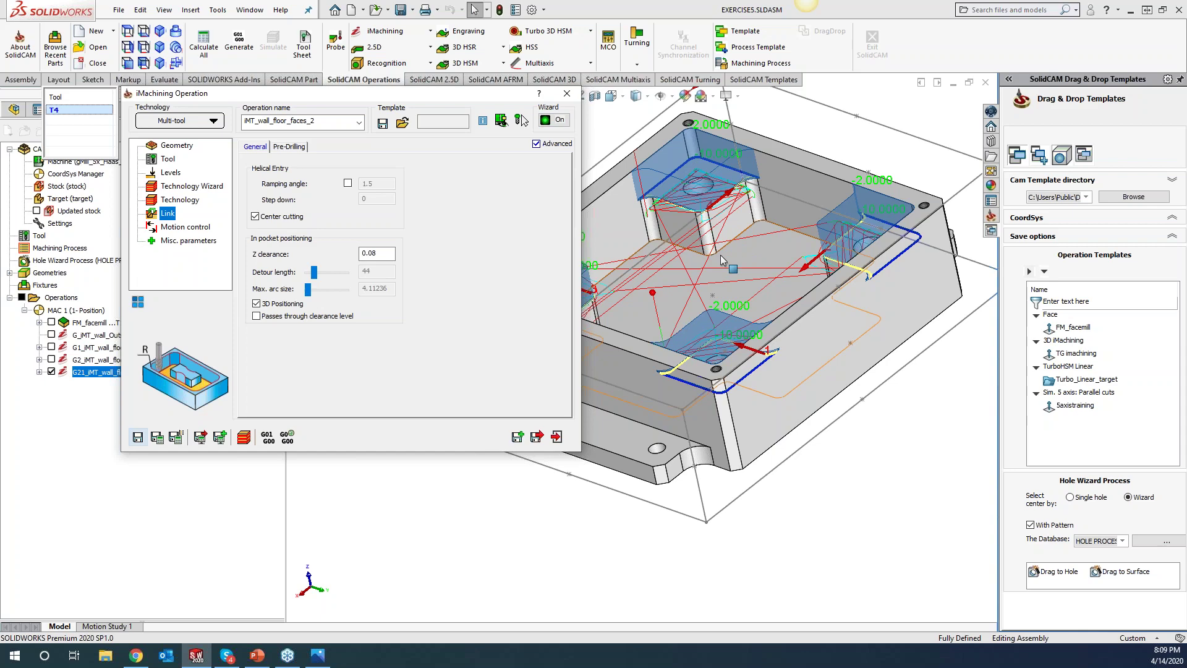
mouse_move(764, 324)
middle_down()
mouse_move(777, 369)
mouse_move(755, 328)
middle_up()
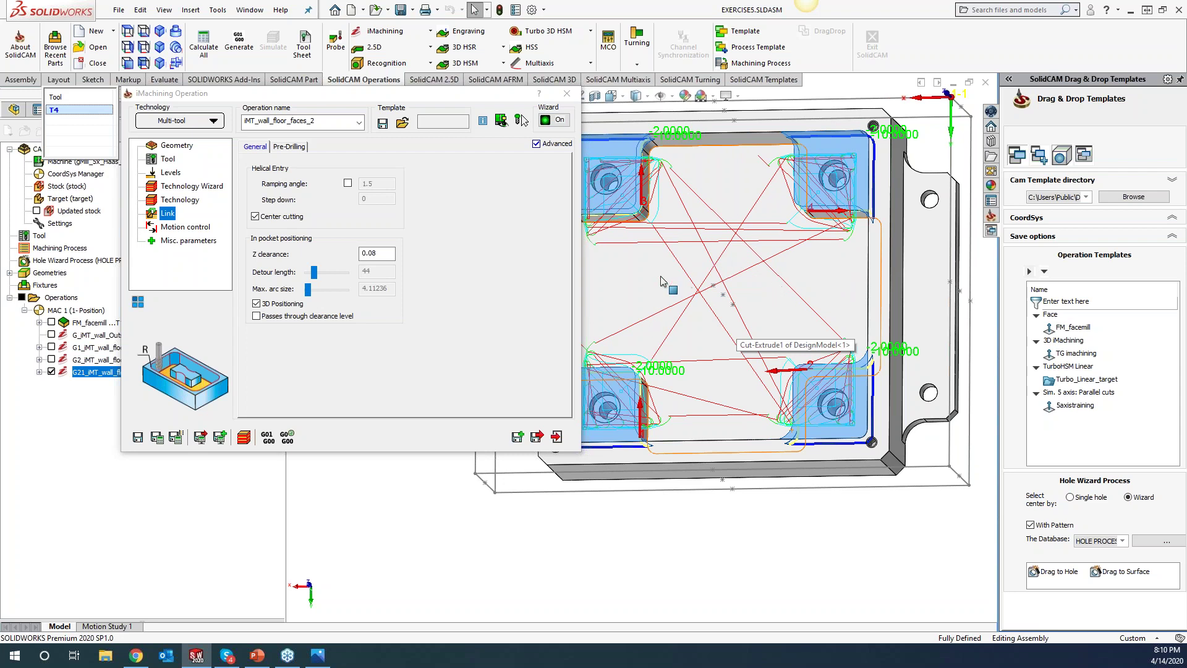
- Review the geometry faces and the target and fixture protection settings of the iMT_wall_floor_faces_2 operation
click(184, 147)
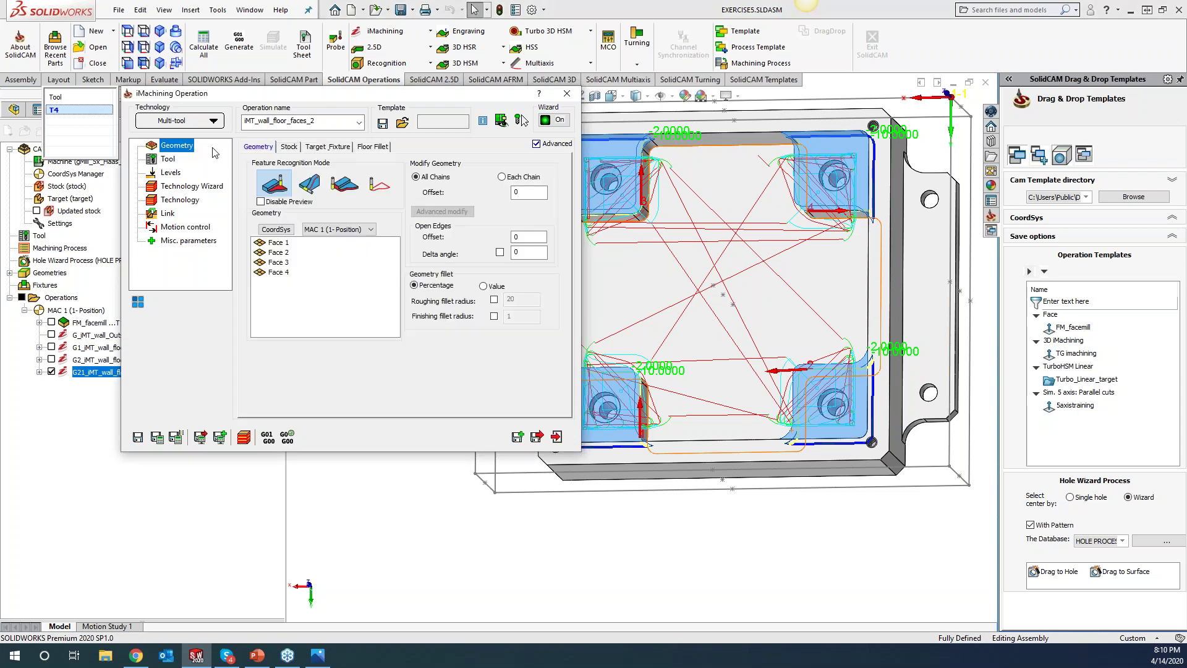
click(334, 147)
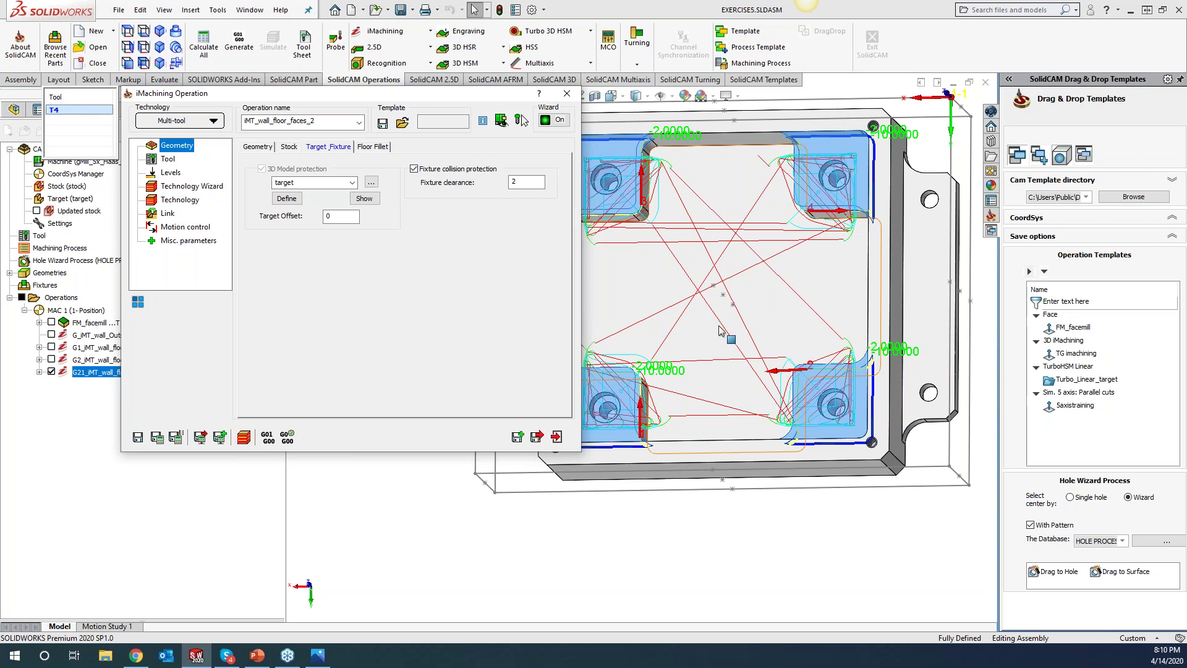
key(alt+Tab)
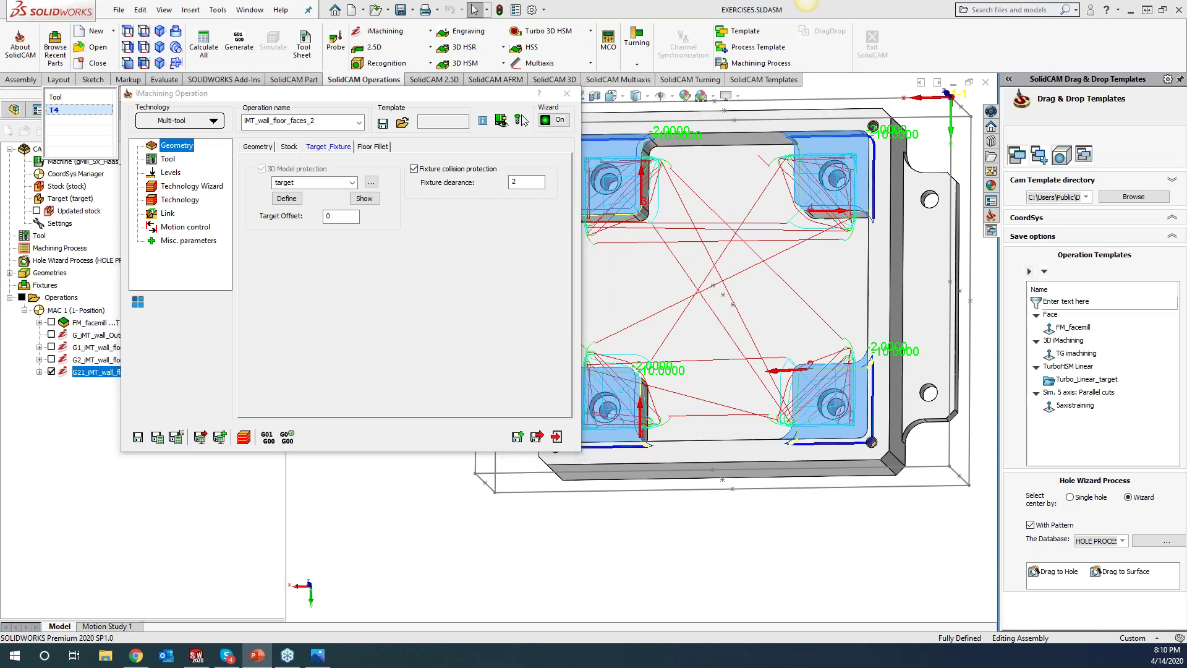
- Close the iMT_wall_floor_faces_2 operation, hide its toolpath and return the part to the isometric view
click(567, 94)
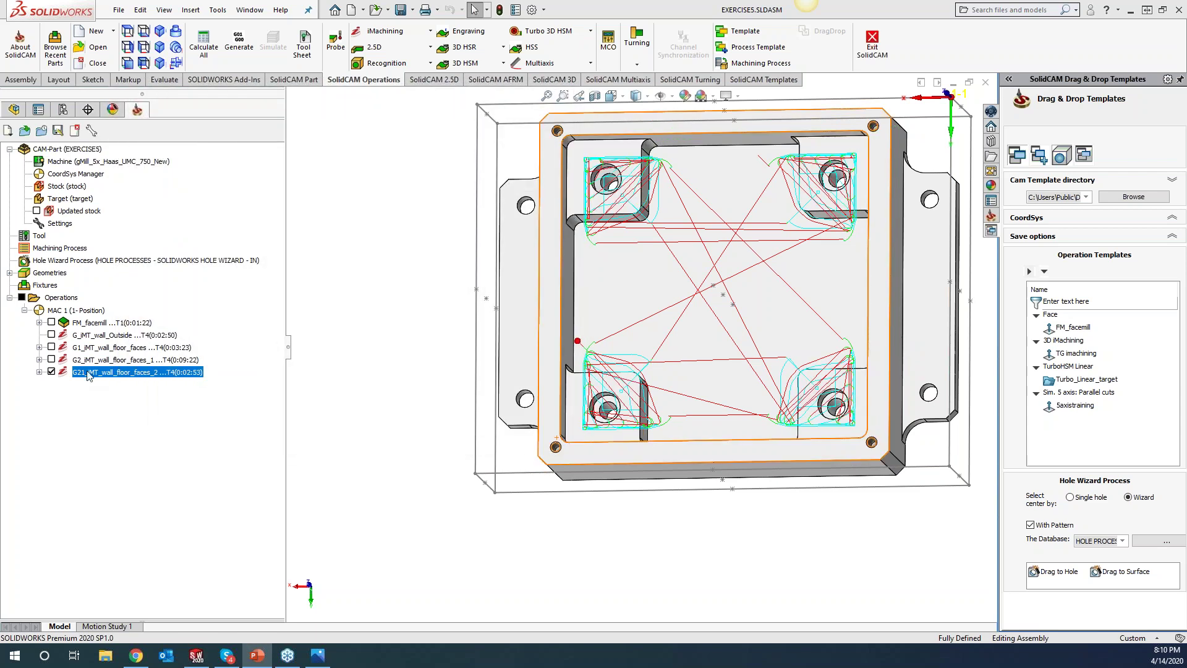
click(52, 371)
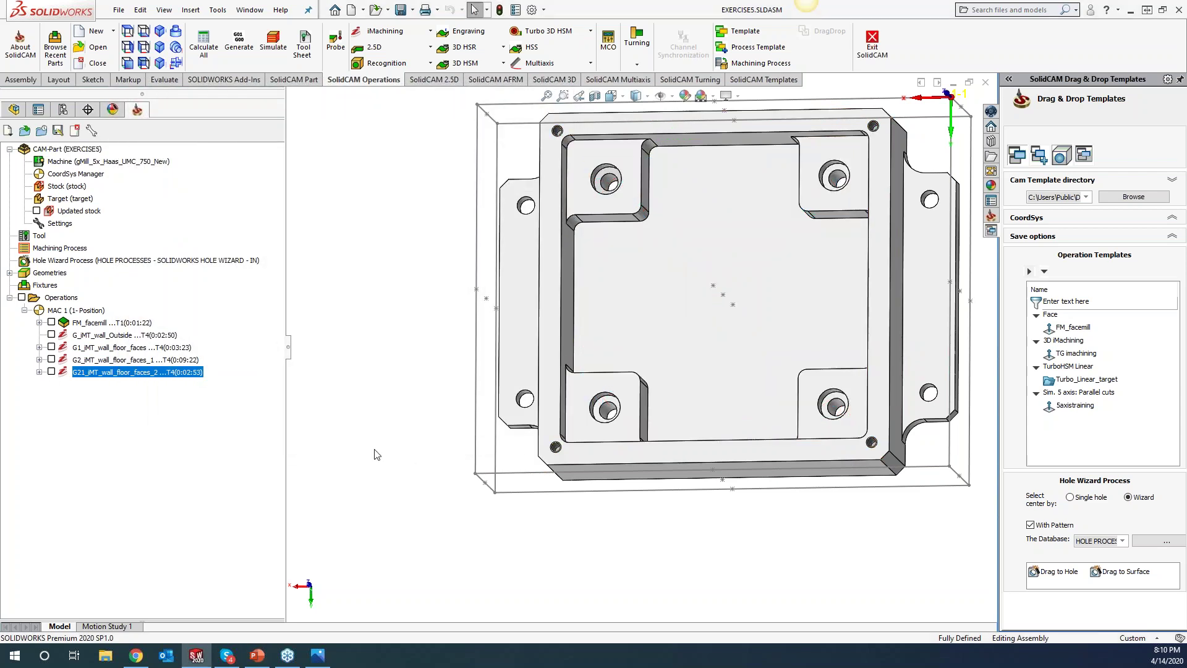
key(ctrl+7)
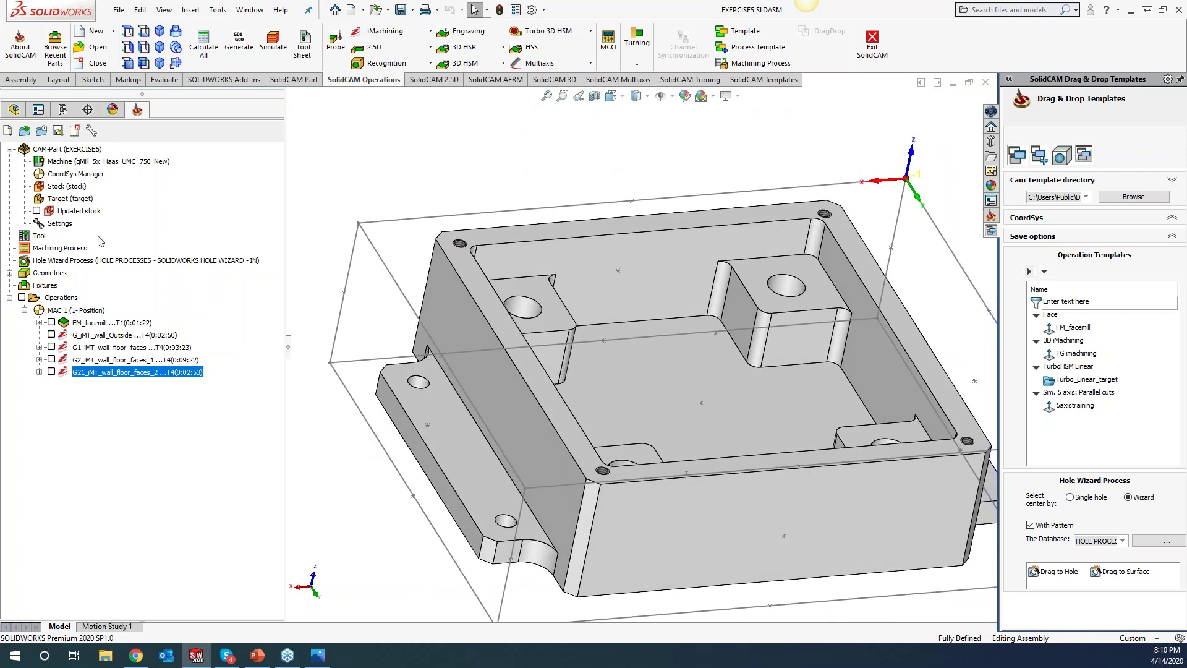
- Open the iMachining Database from the EXERCISES milling part data and collapse the Standard machines and the material groups
click(74, 150)
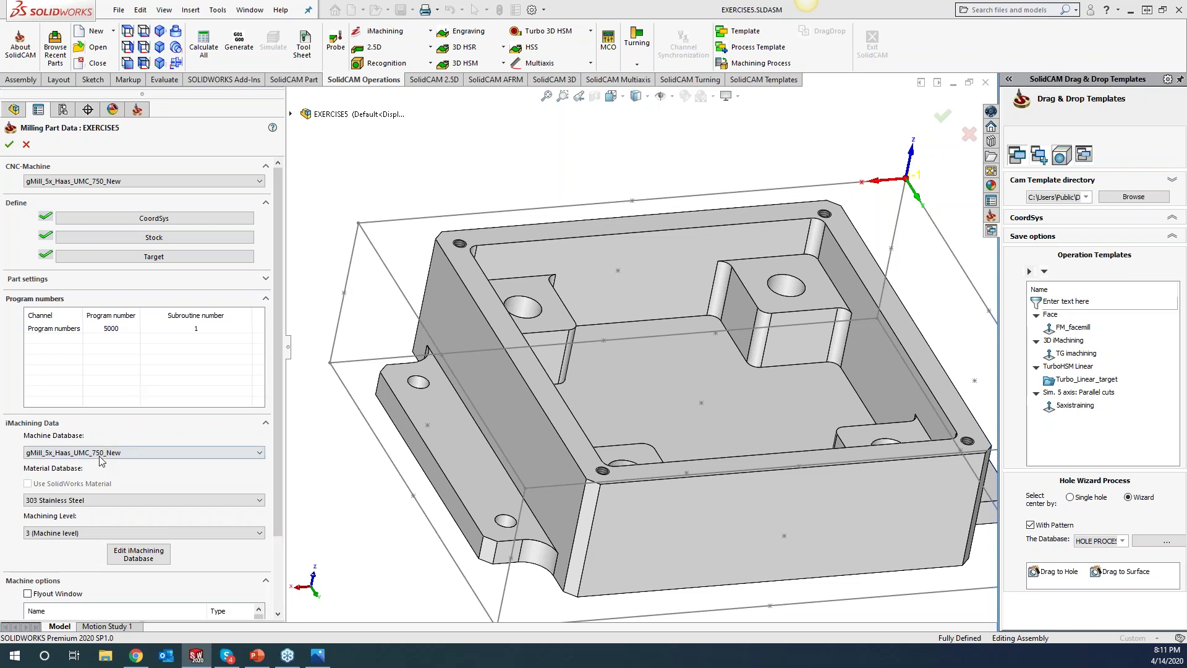
click(152, 552)
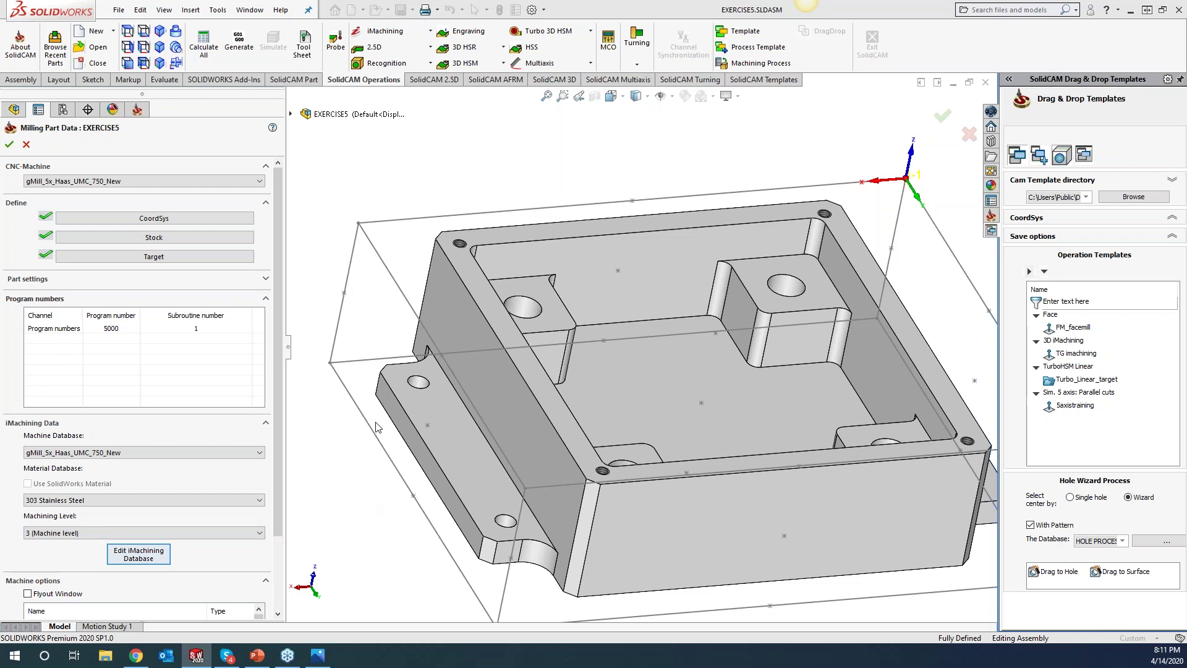
click(138, 554)
scroll(529, 198, up, 2)
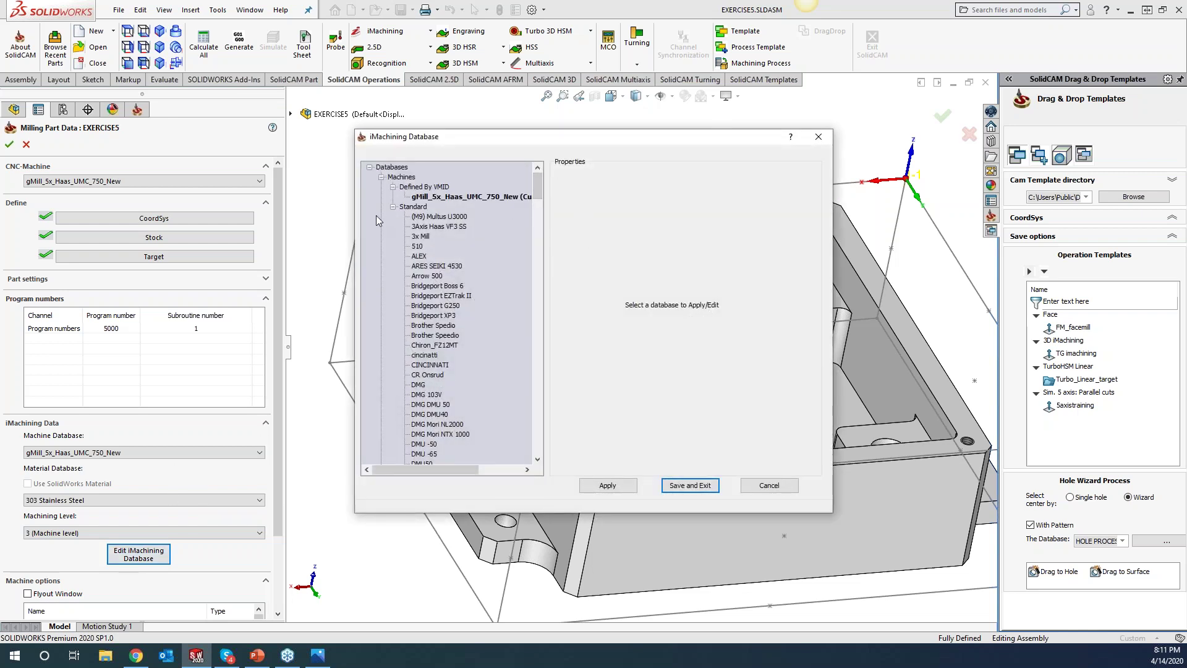
click(393, 206)
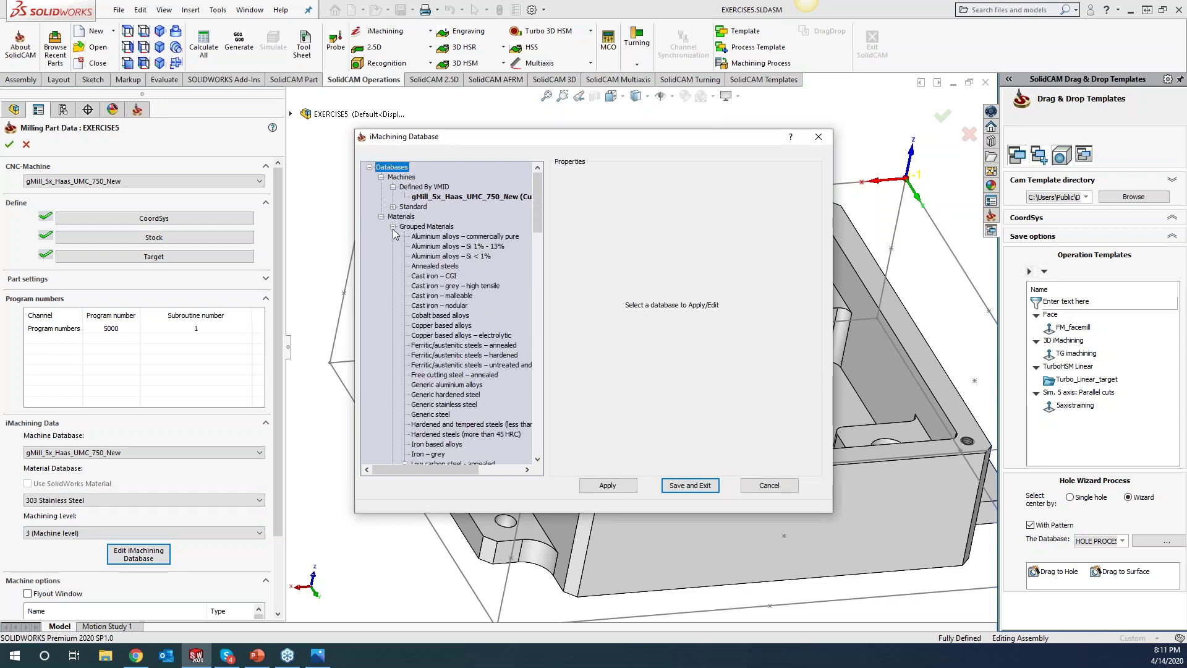
click(392, 237)
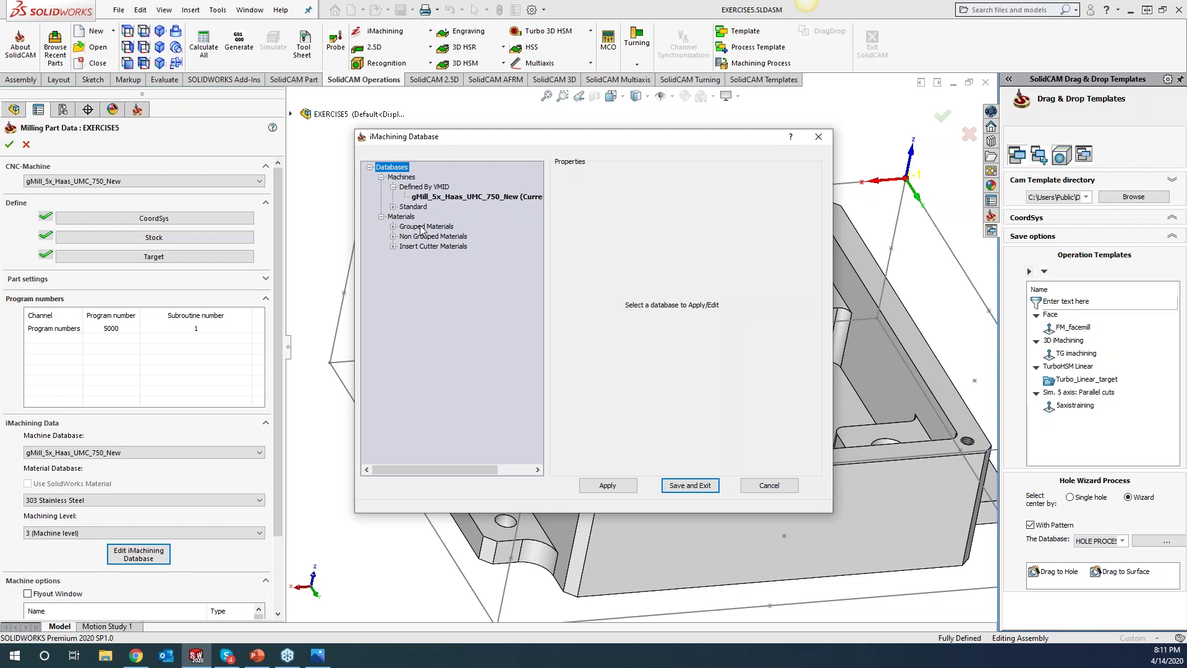
- Add a new machine under Defined By VMID in the iMachining Database and set its units to Inch
right_click(446, 198)
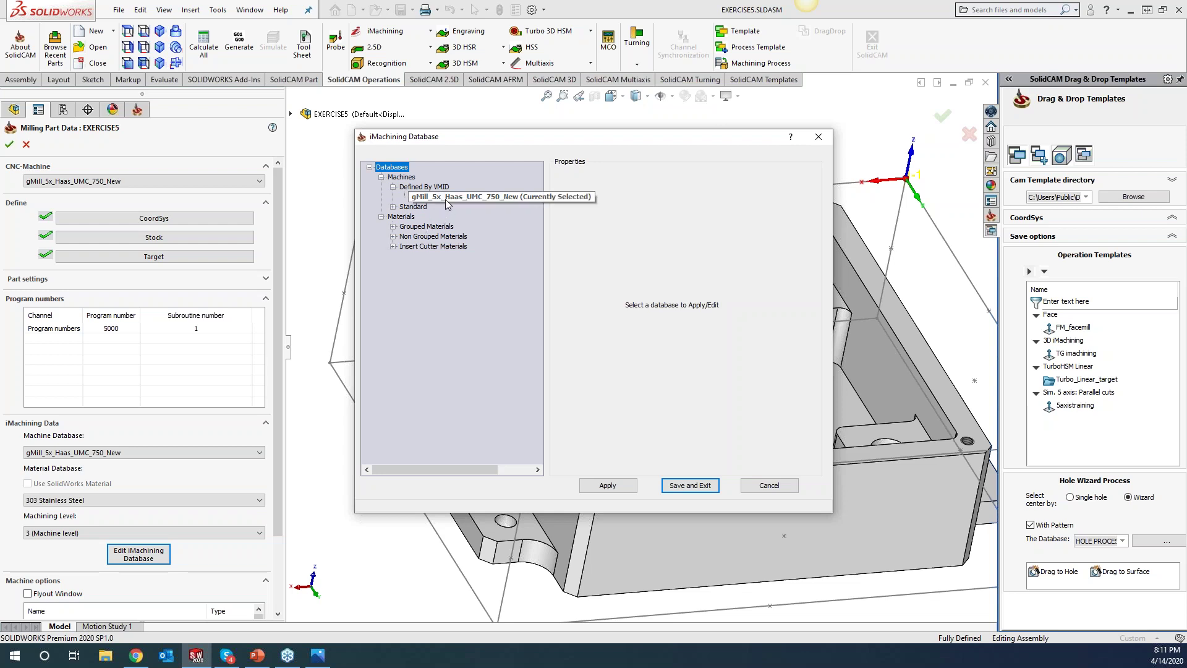
click(476, 209)
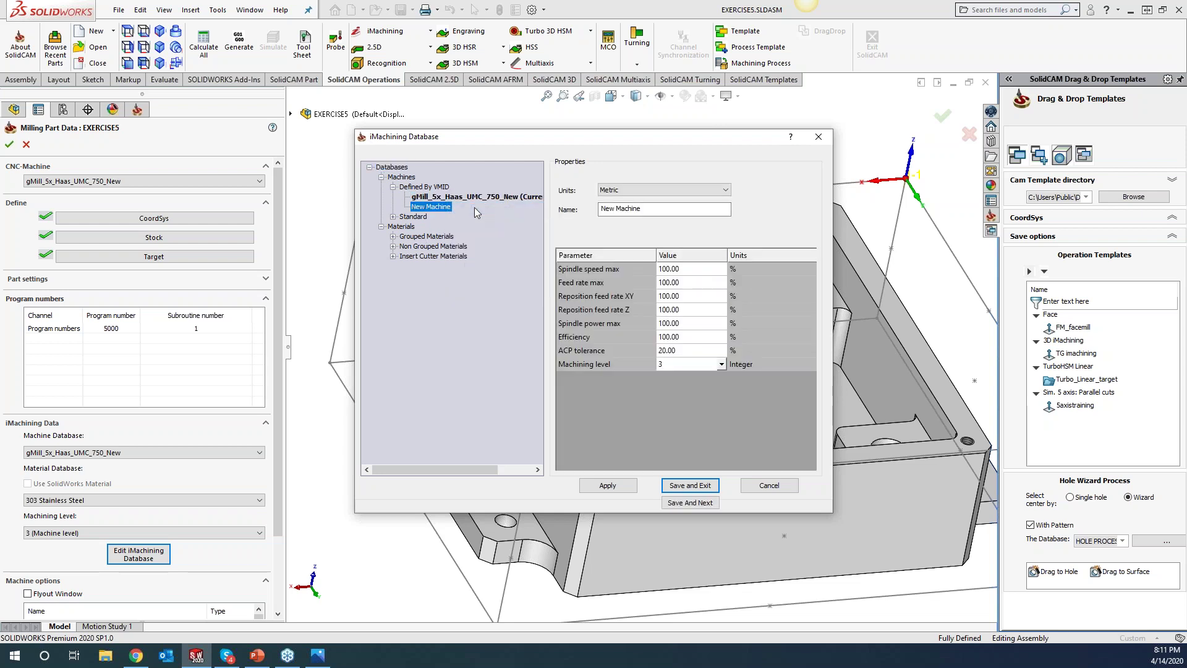
click(609, 191)
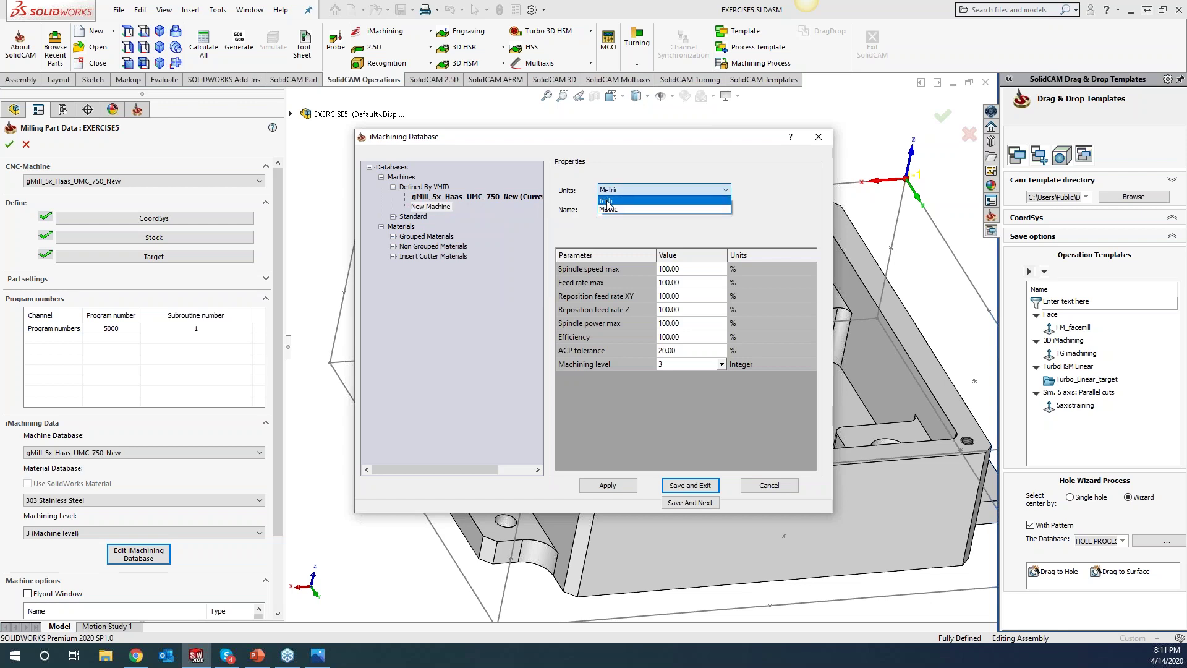
click(655, 211)
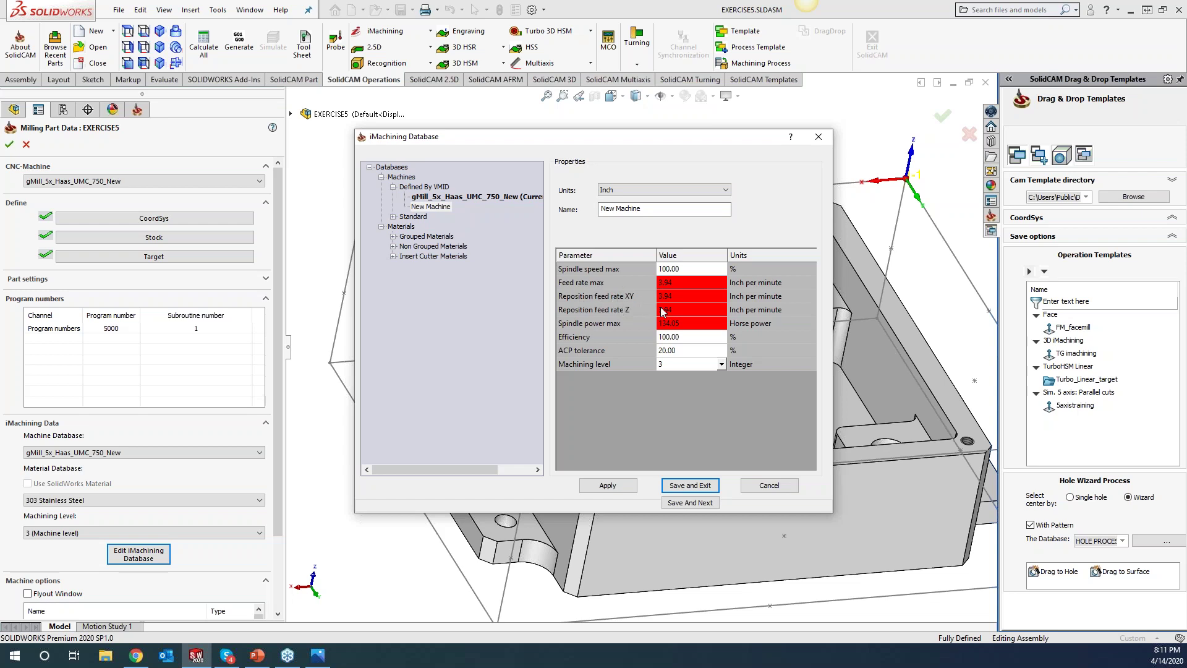
- Name the new machine gMill_5x_Haas_UMC_750_New, check the currently selected machine's parameters and leave the iMachining Database
click(645, 210)
drag(645, 210, 599, 209)
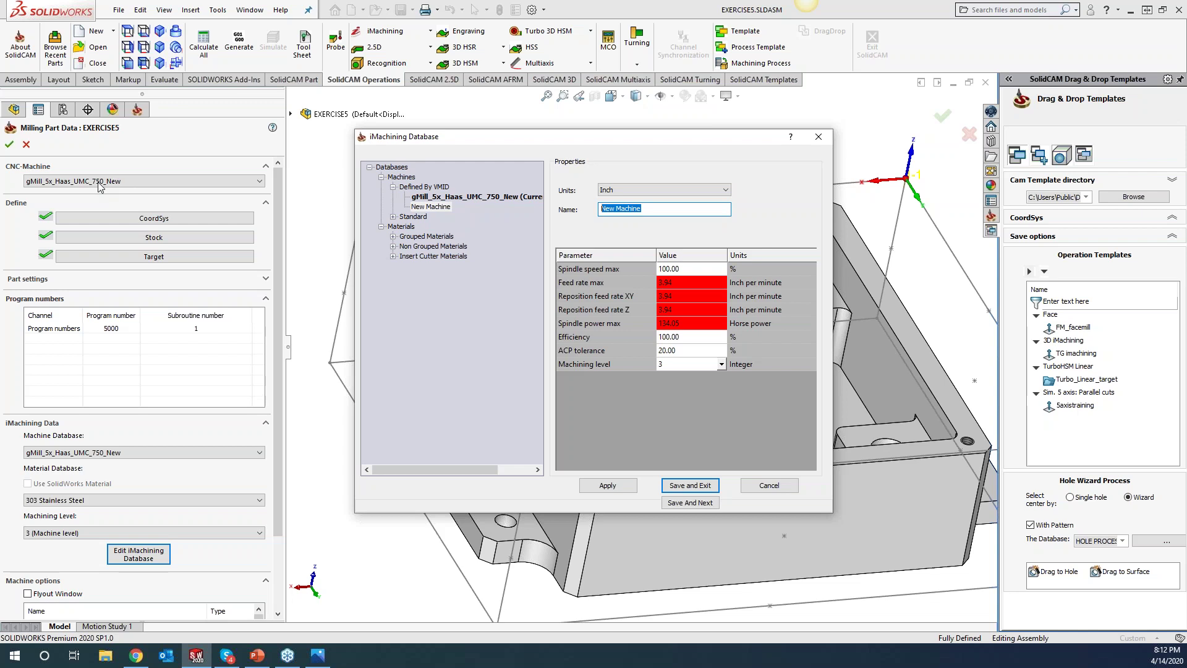
text(gMi)
text(Haas_UM)
text(w)
key(Return)
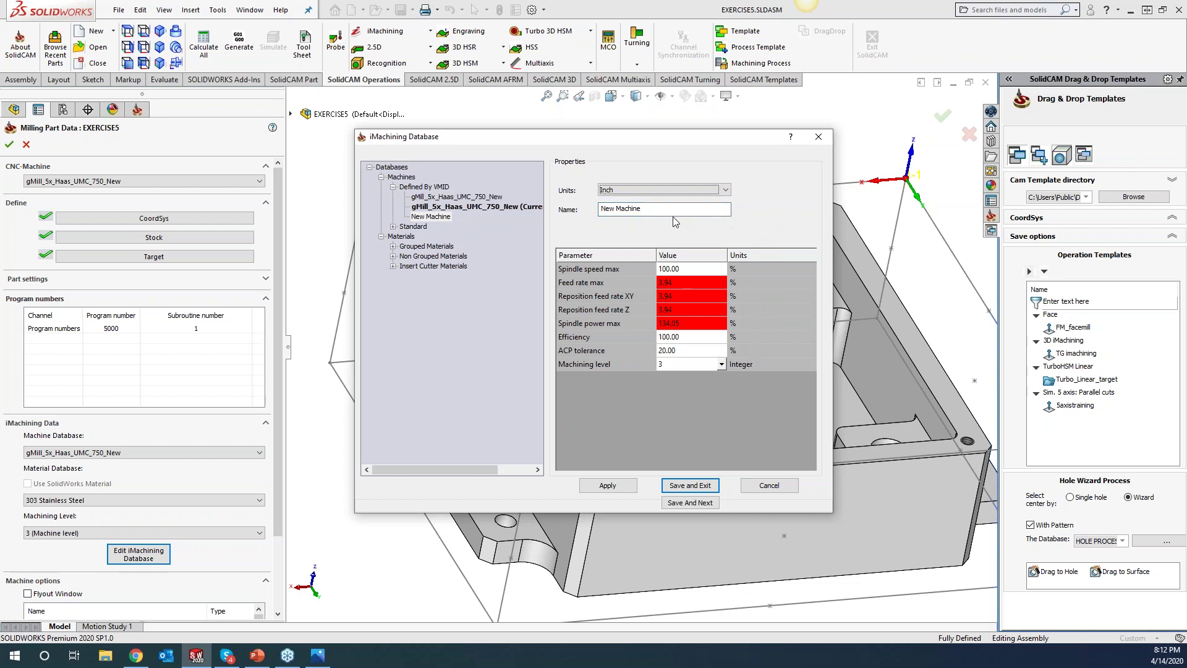
click(528, 208)
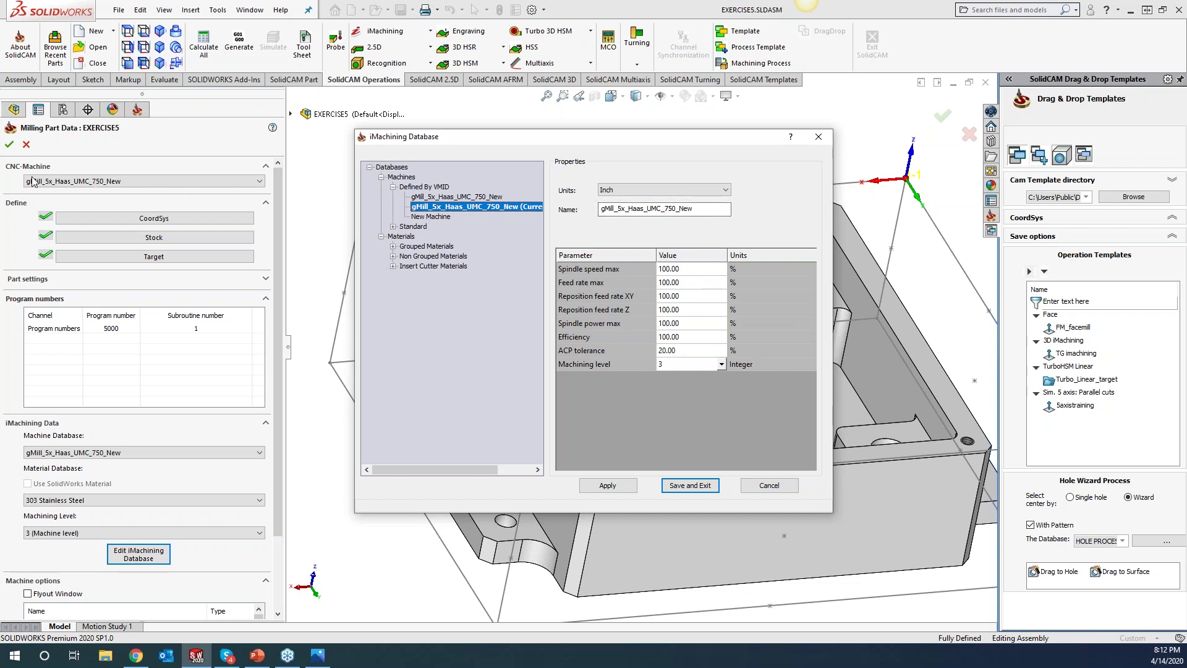
click(751, 486)
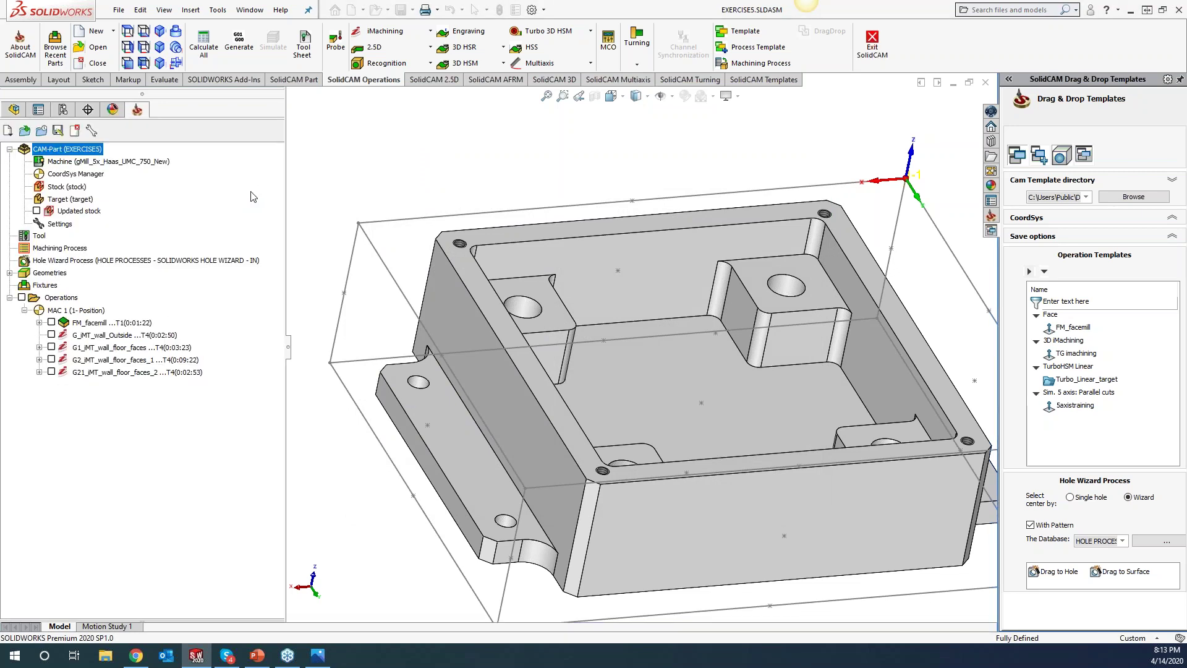
- Open the gMill_5x_Haas_UMC_750_New machine definition and review its X axis, Y axis and Spindle parameters with the Value column widened
double_click(107, 163)
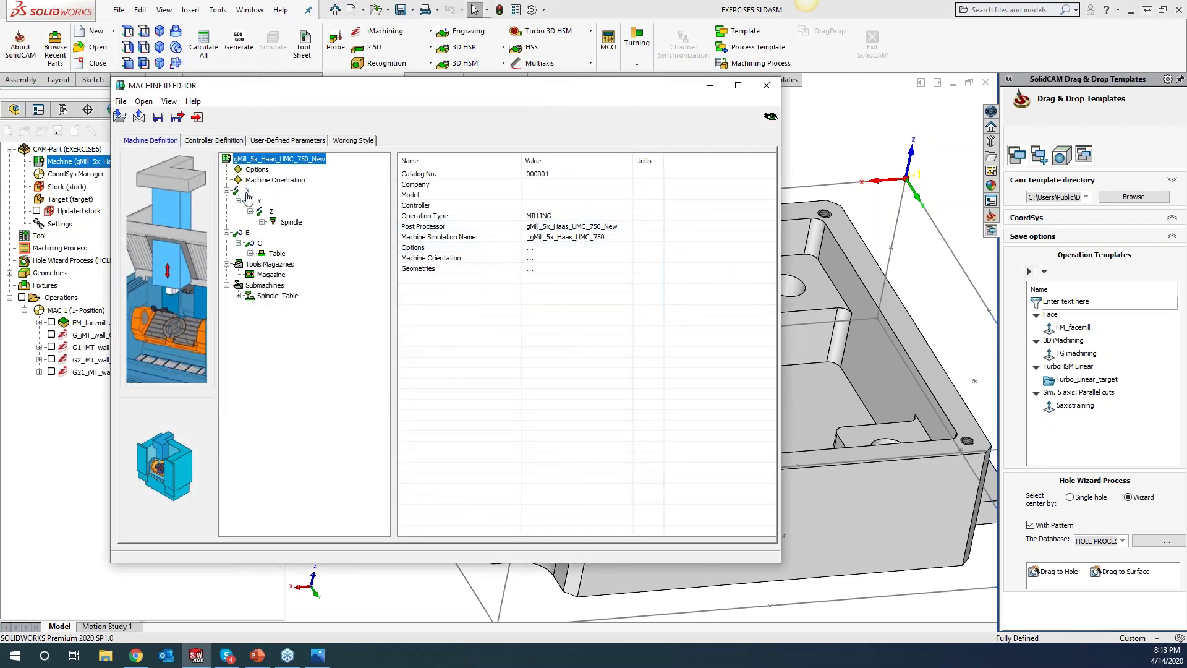
click(247, 191)
click(260, 201)
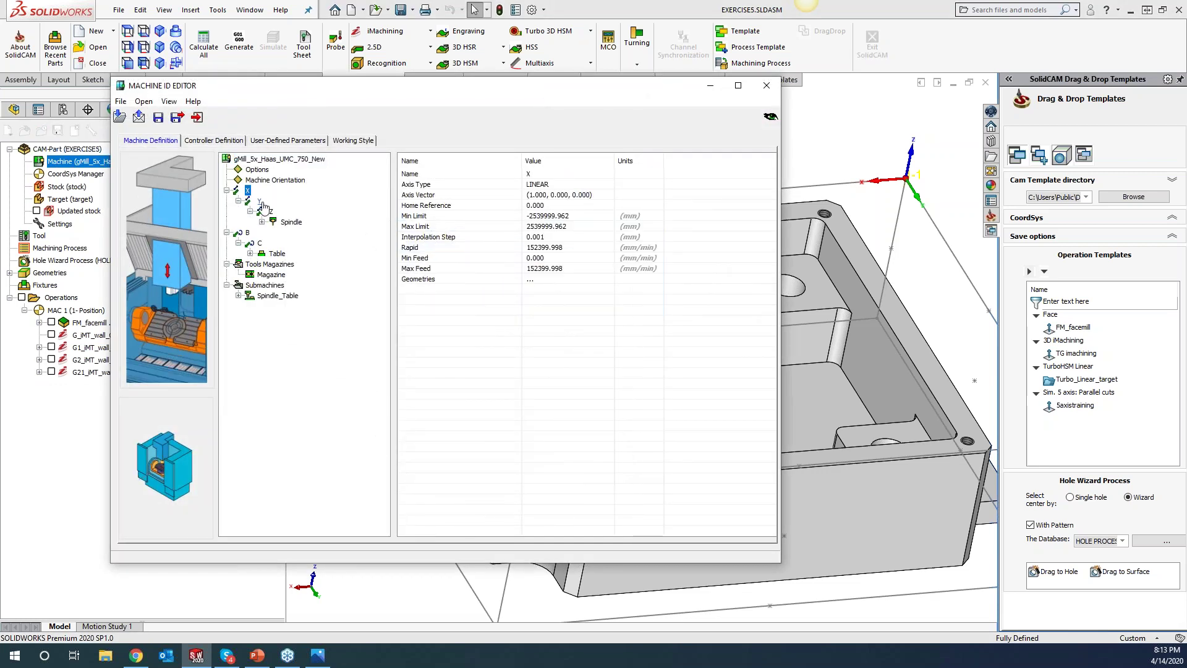
click(262, 221)
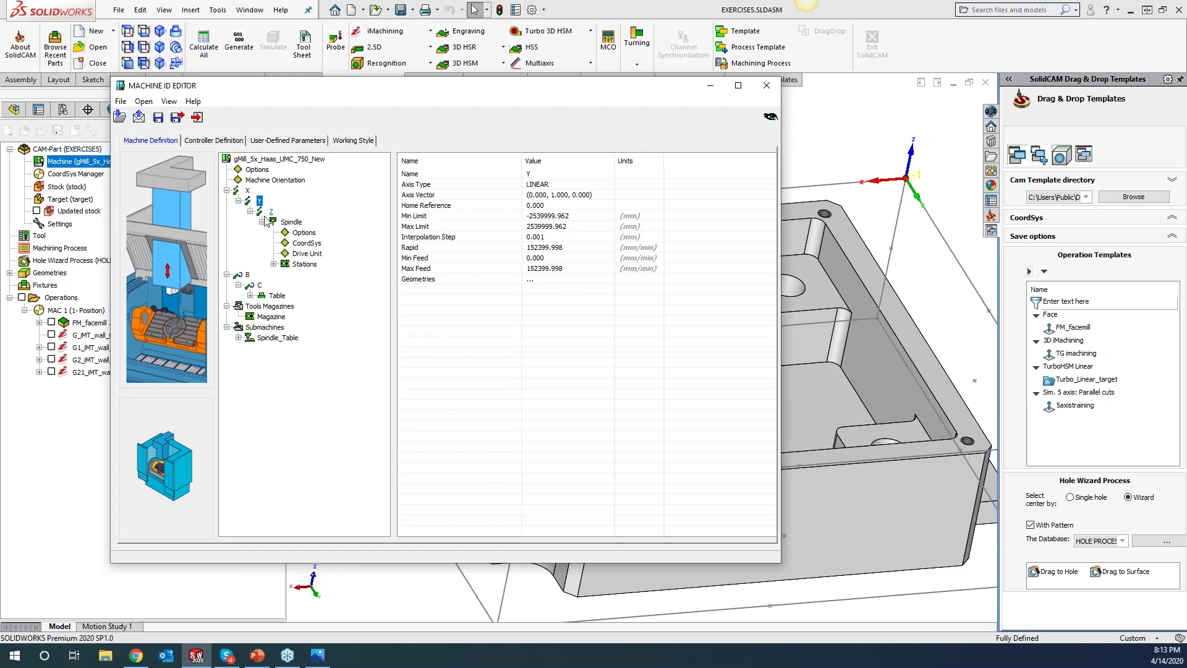
click(291, 223)
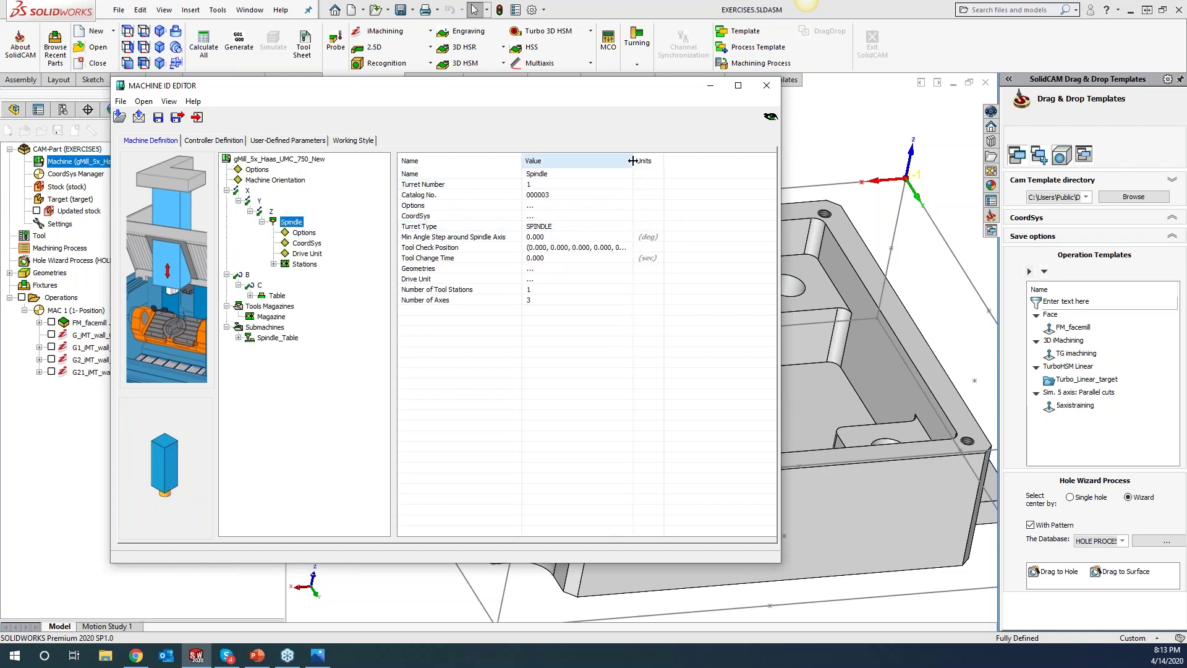
drag(633, 162, 692, 164)
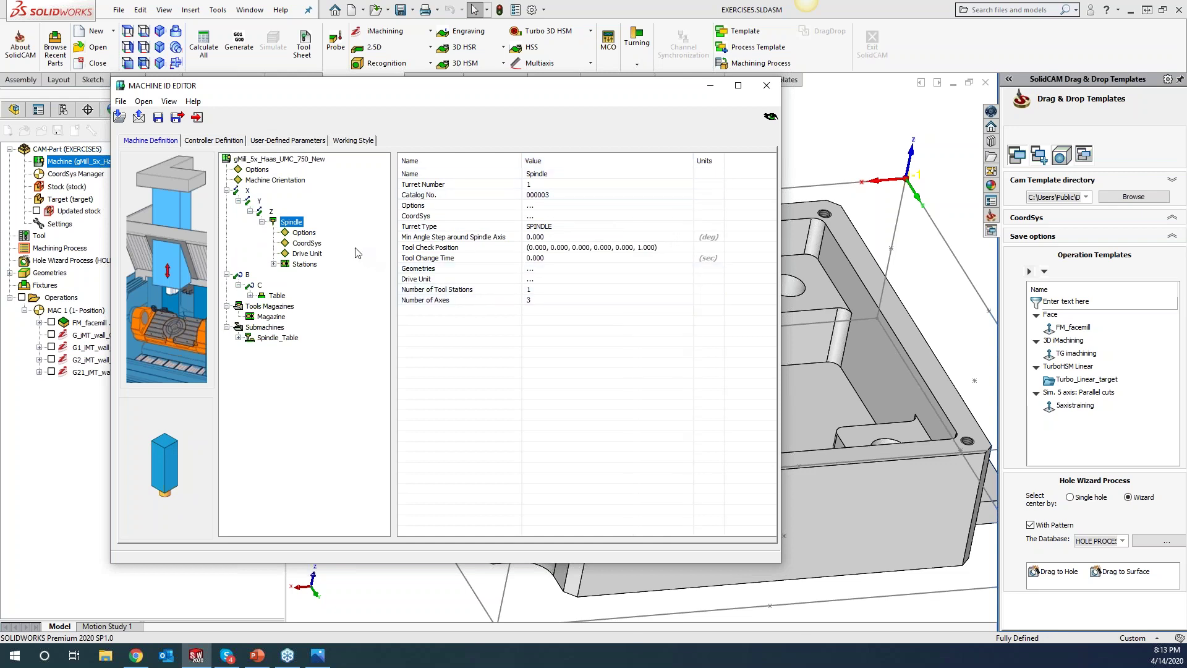
- Review the Spindle's Drive Unit parameters with the Value column widened and close the machine definition
click(274, 264)
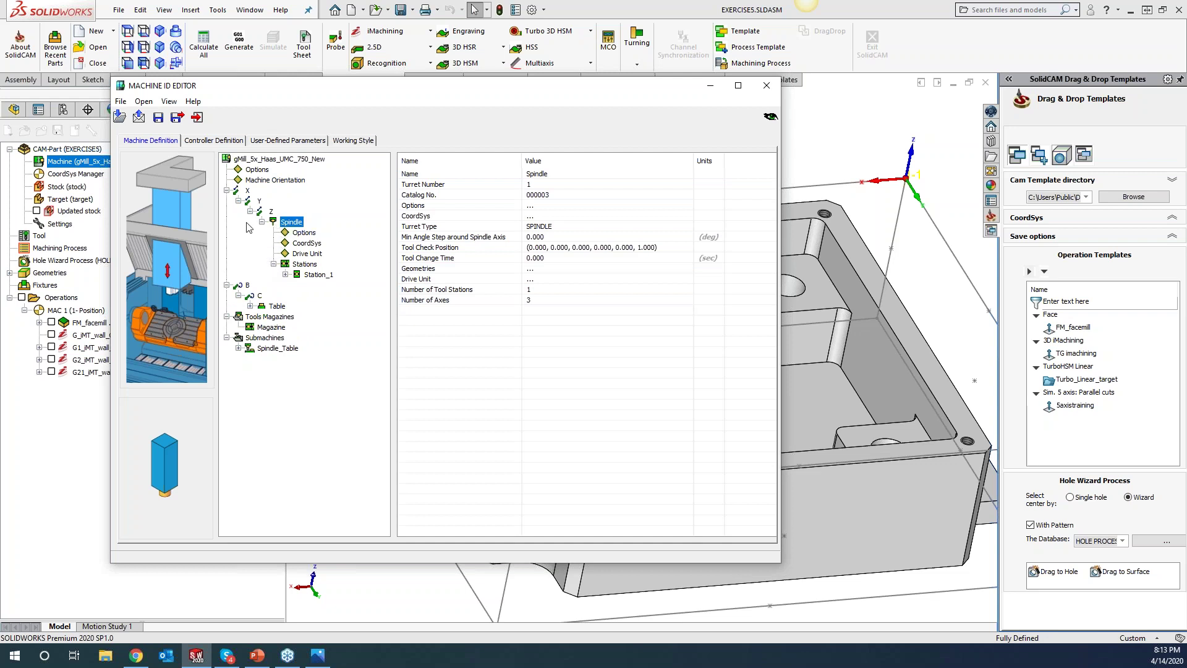
click(306, 254)
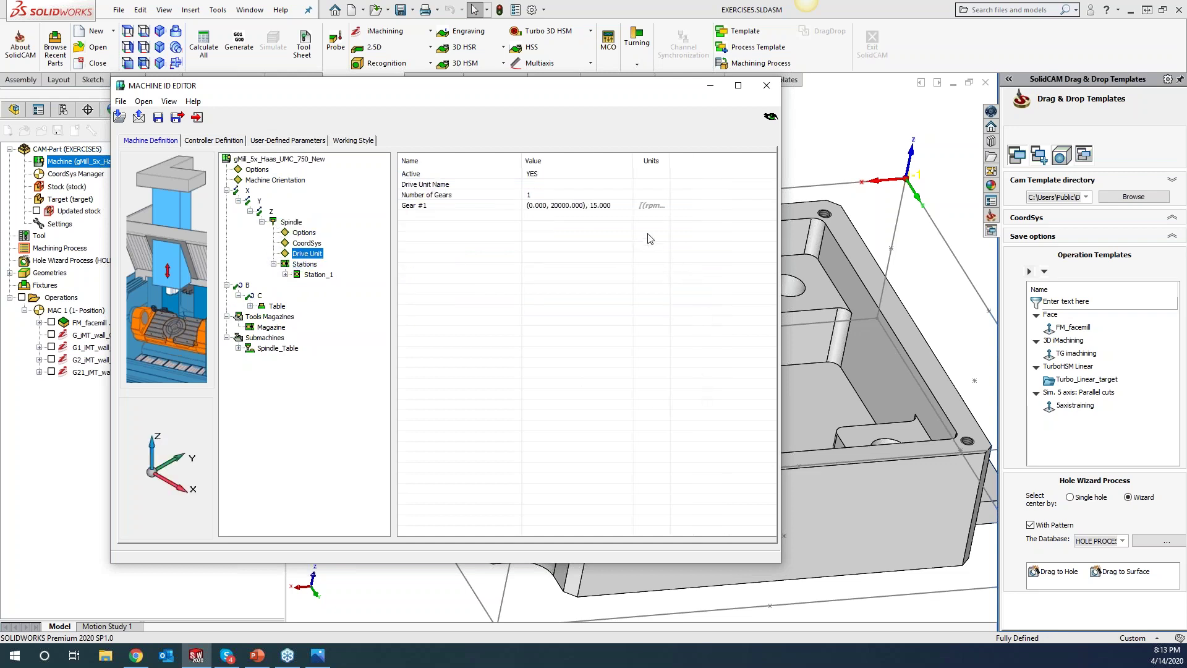
drag(639, 161, 665, 161)
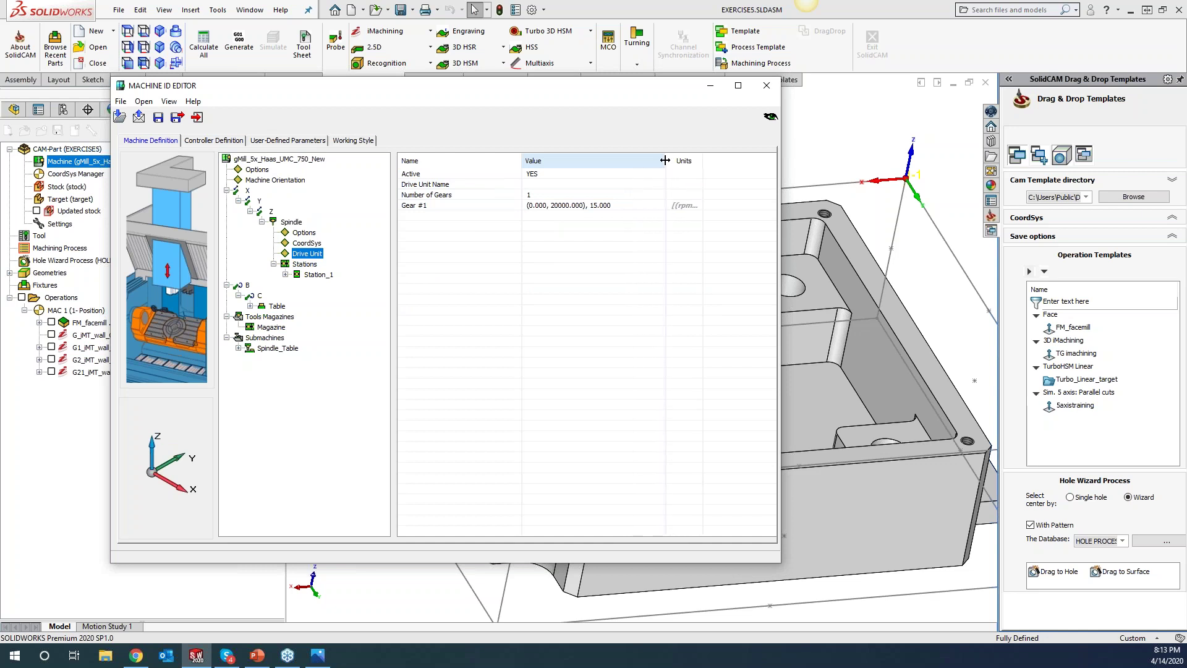
click(558, 212)
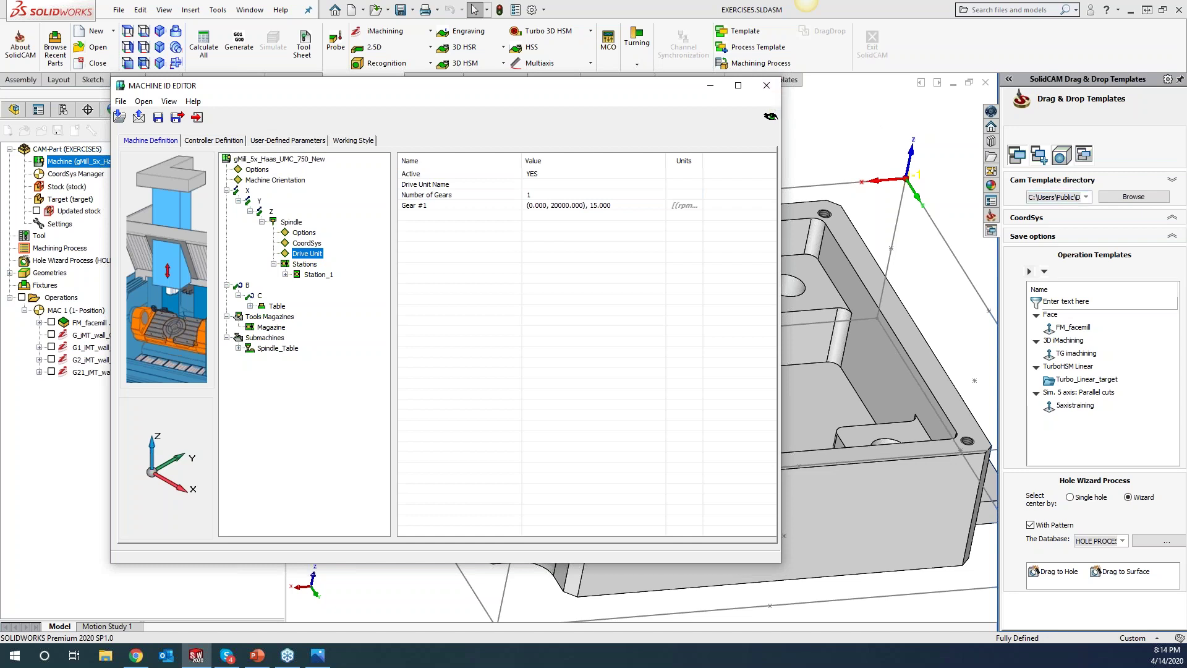
key(alt+Tab)
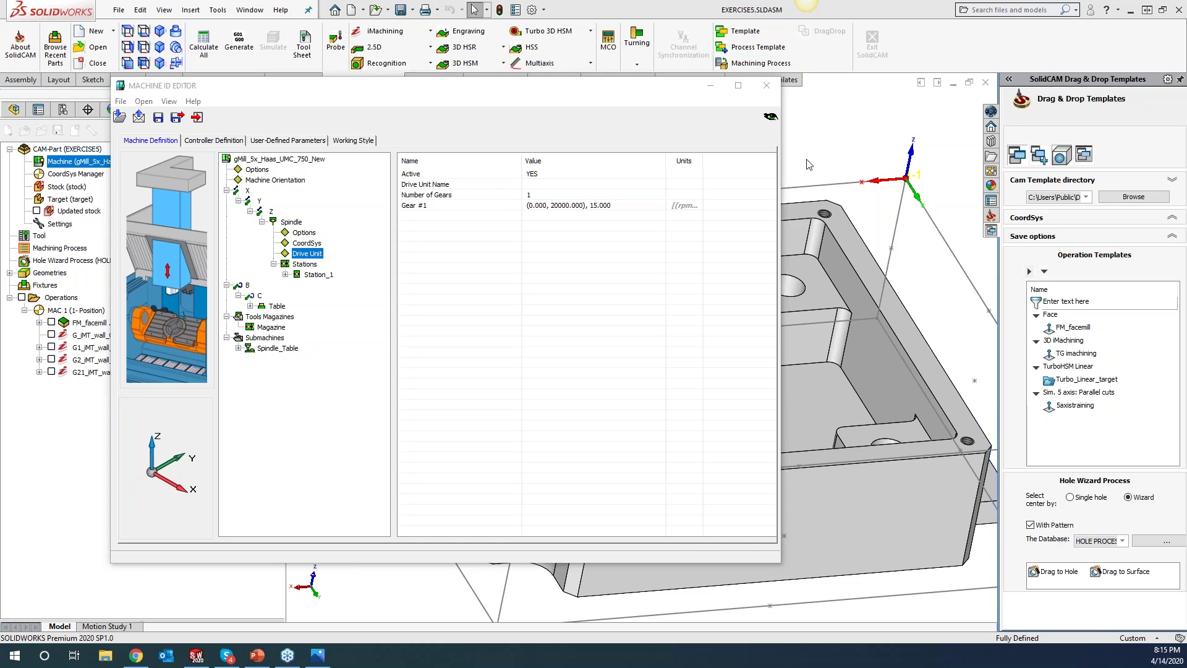
click(767, 86)
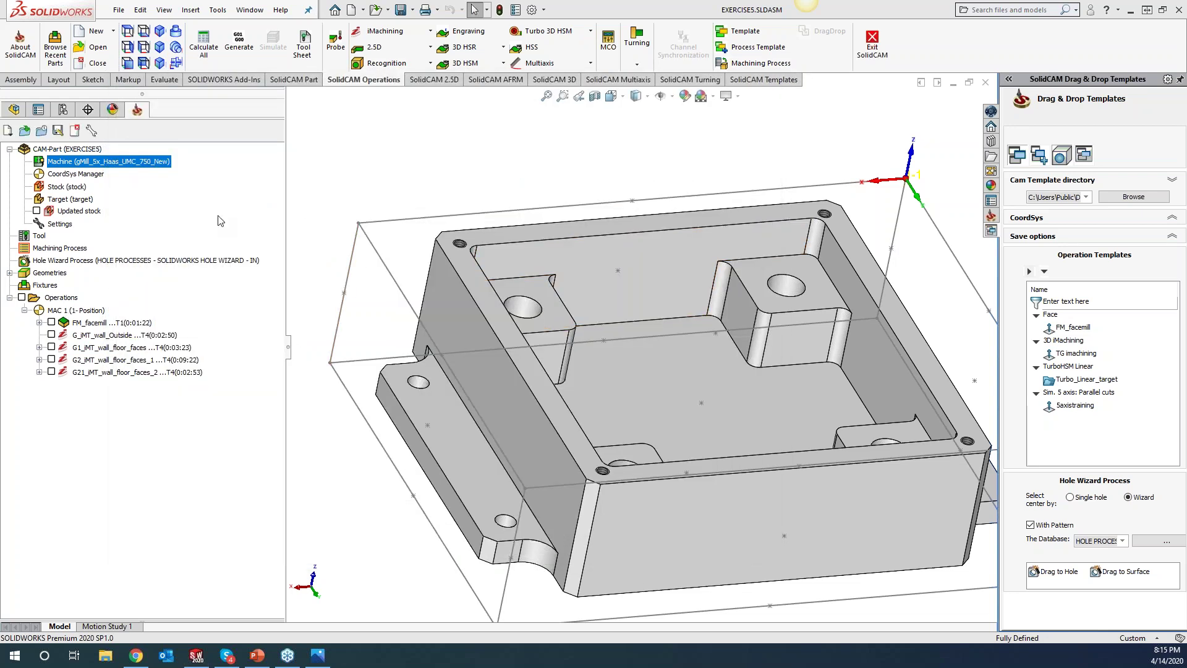
- Open the iMachining Database from the EXERCISES milling part data and add a new machine under Defined By VMID
click(68, 150)
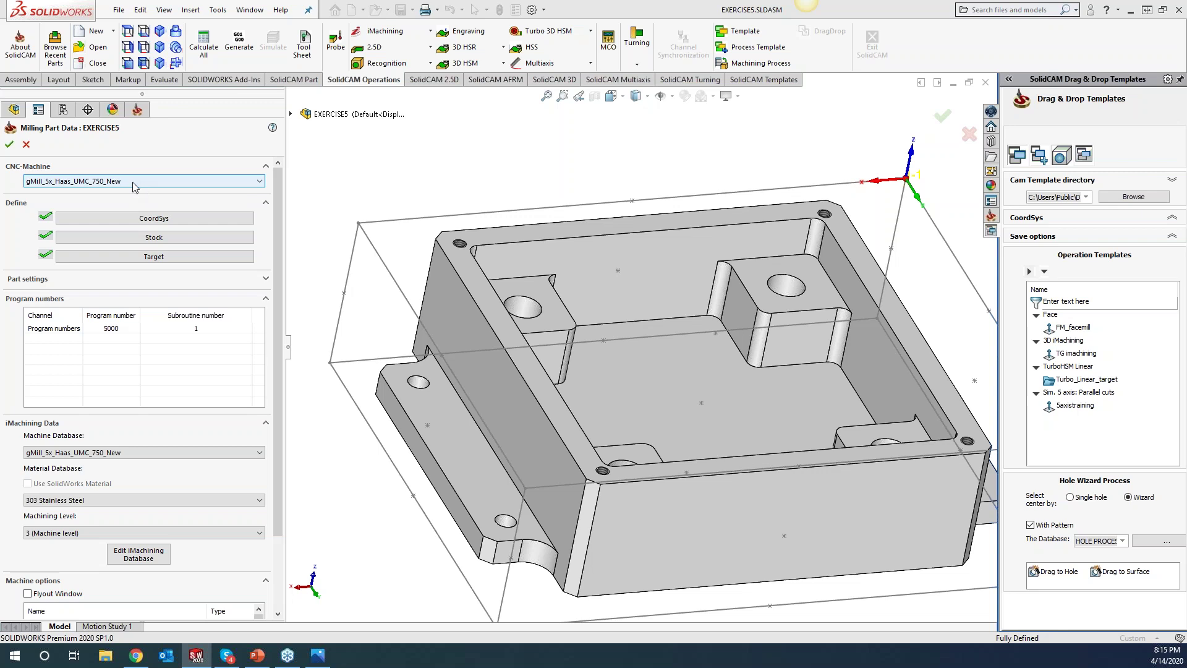
click(129, 556)
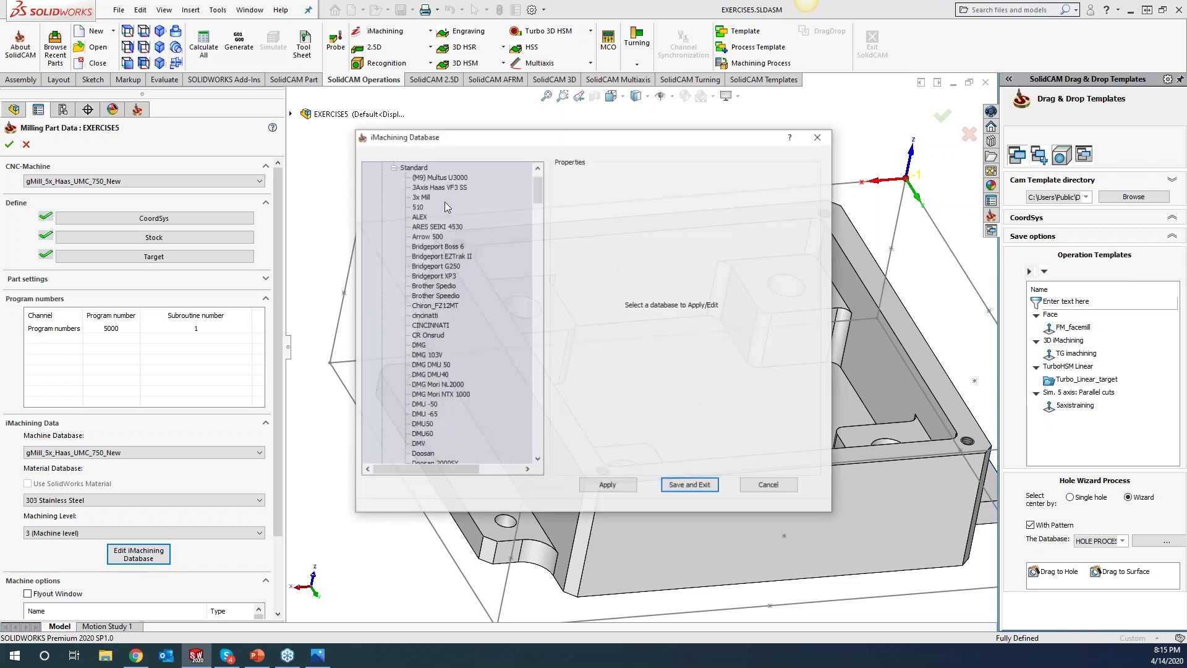
scroll(525, 196, up, 2)
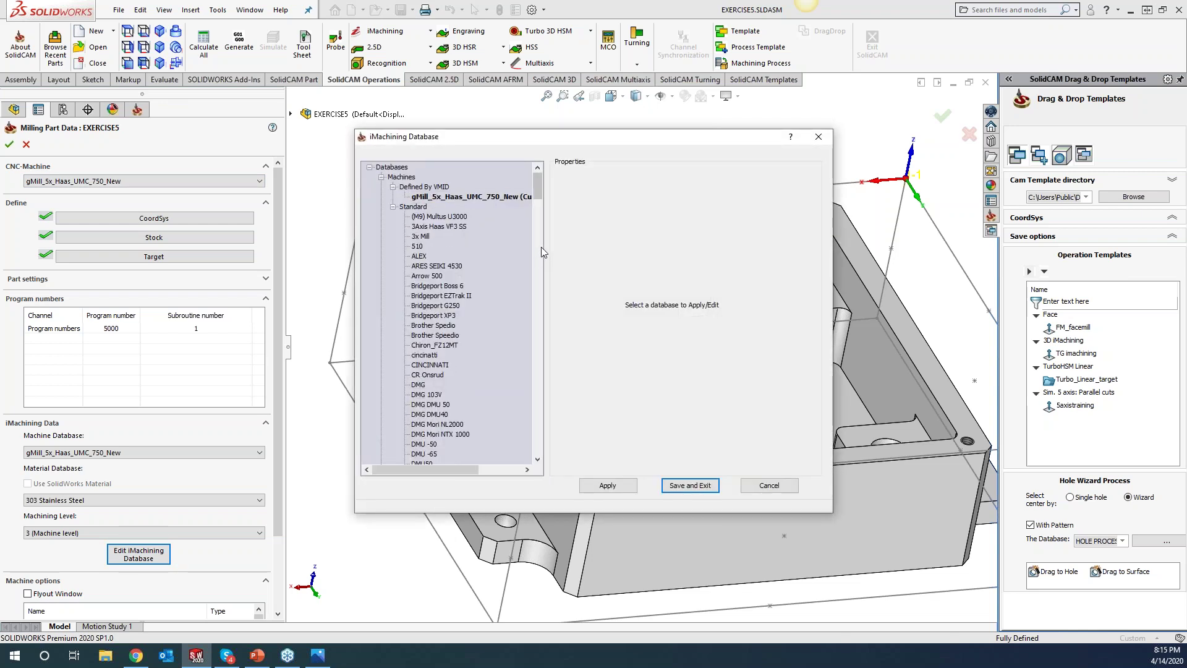
click(469, 198)
right_click(468, 197)
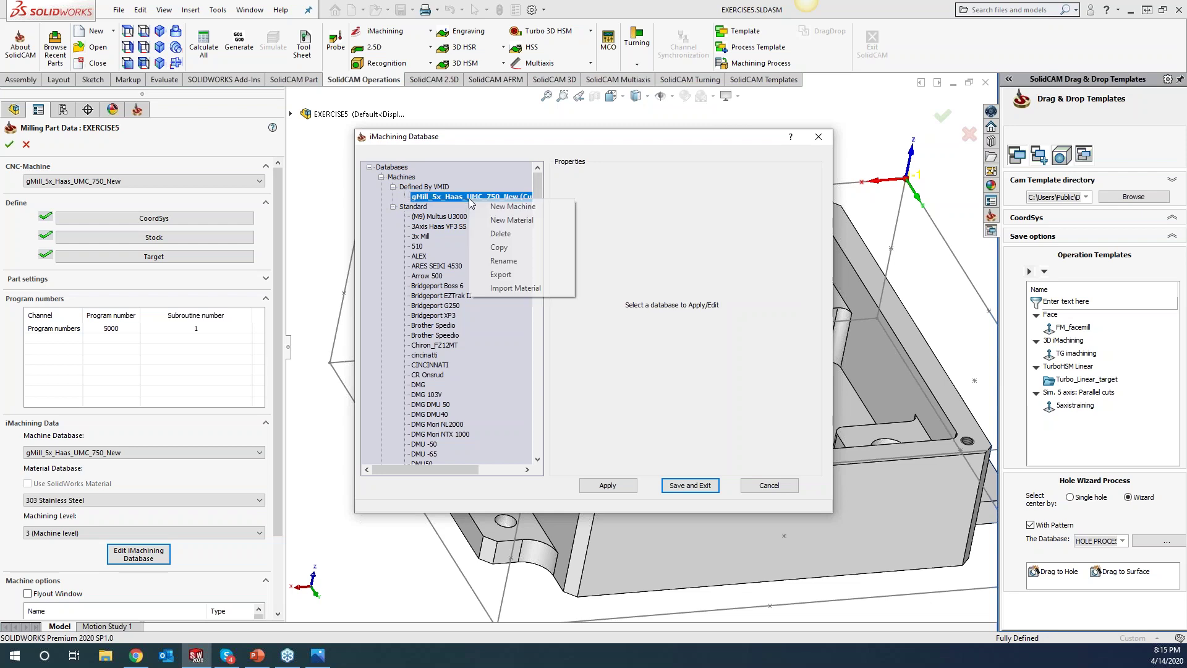
click(512, 207)
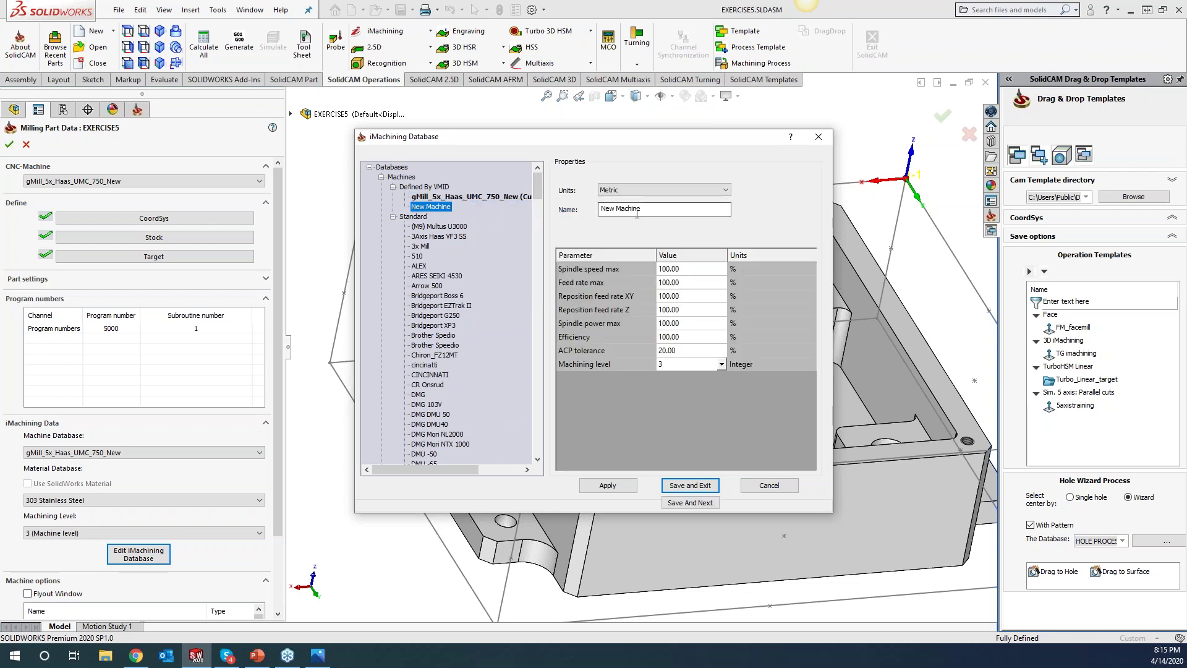
- Set the new machine's units to Inch and name it Global Machine
click(654, 195)
click(656, 211)
drag(655, 209, 599, 214)
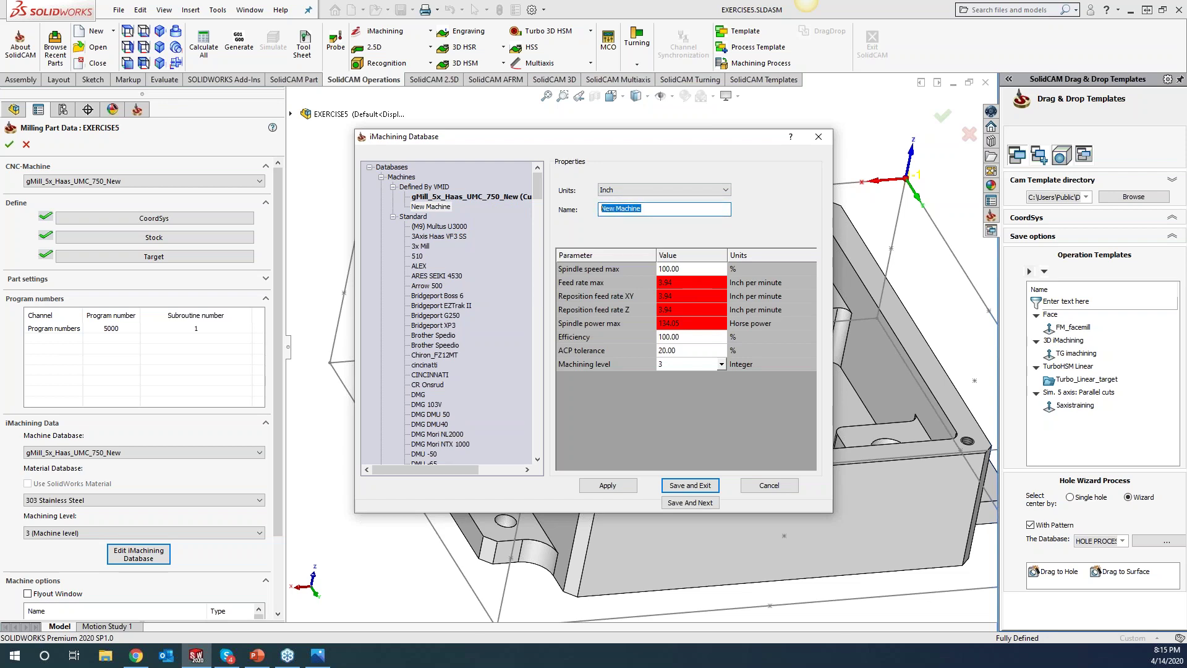
text(Global Machine)
key(shift+Tab)
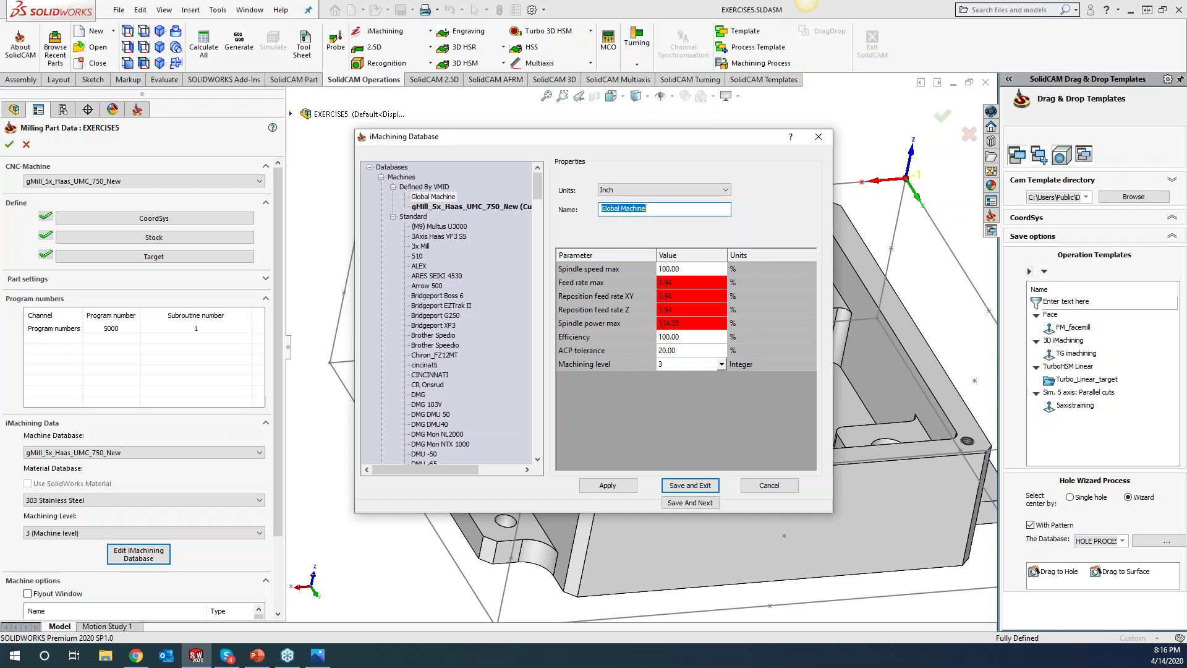
- Leave the iMachining Database without saving and accept the EXERCISES milling part data
click(697, 272)
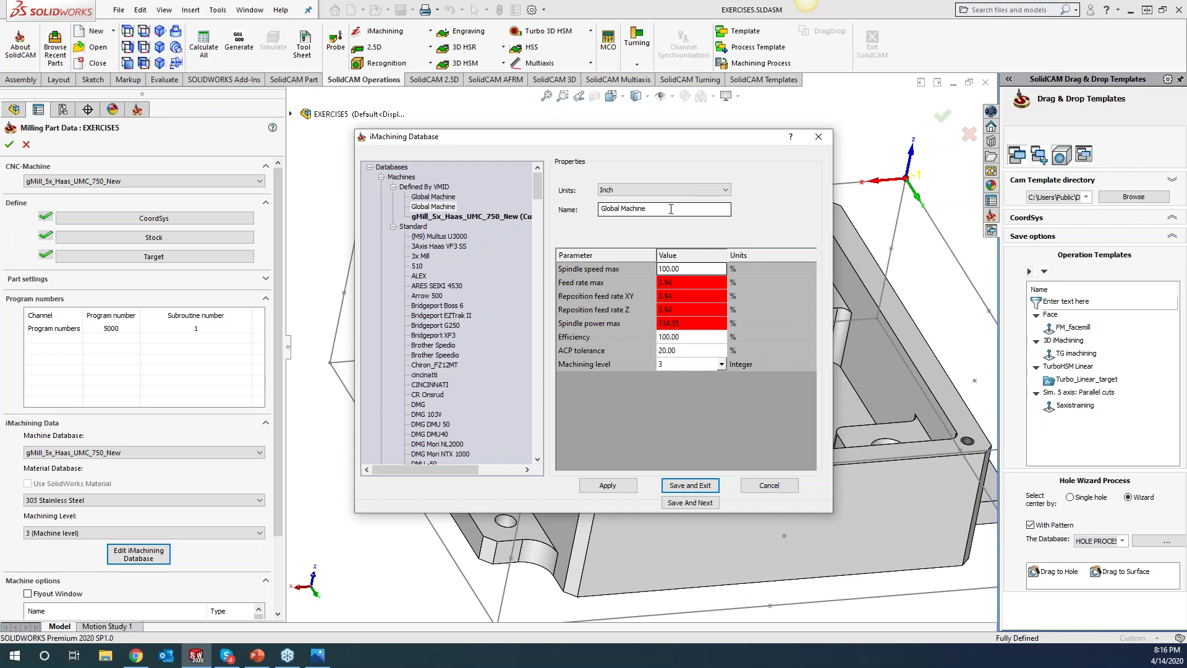
key(alt+Tab)
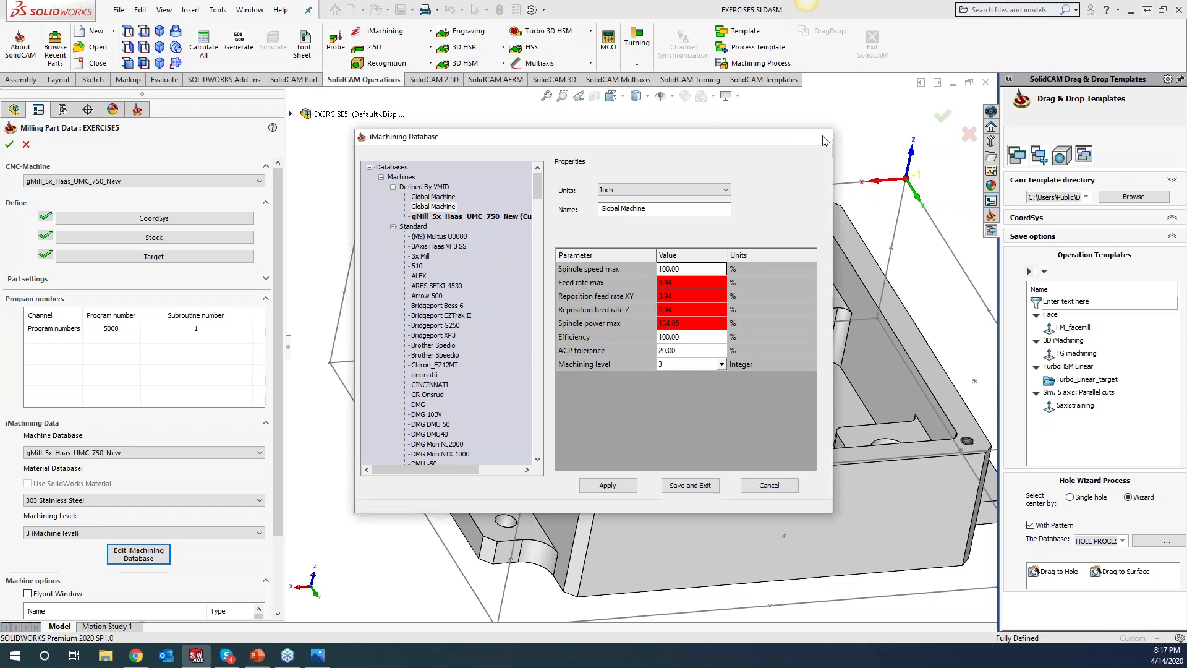
click(819, 136)
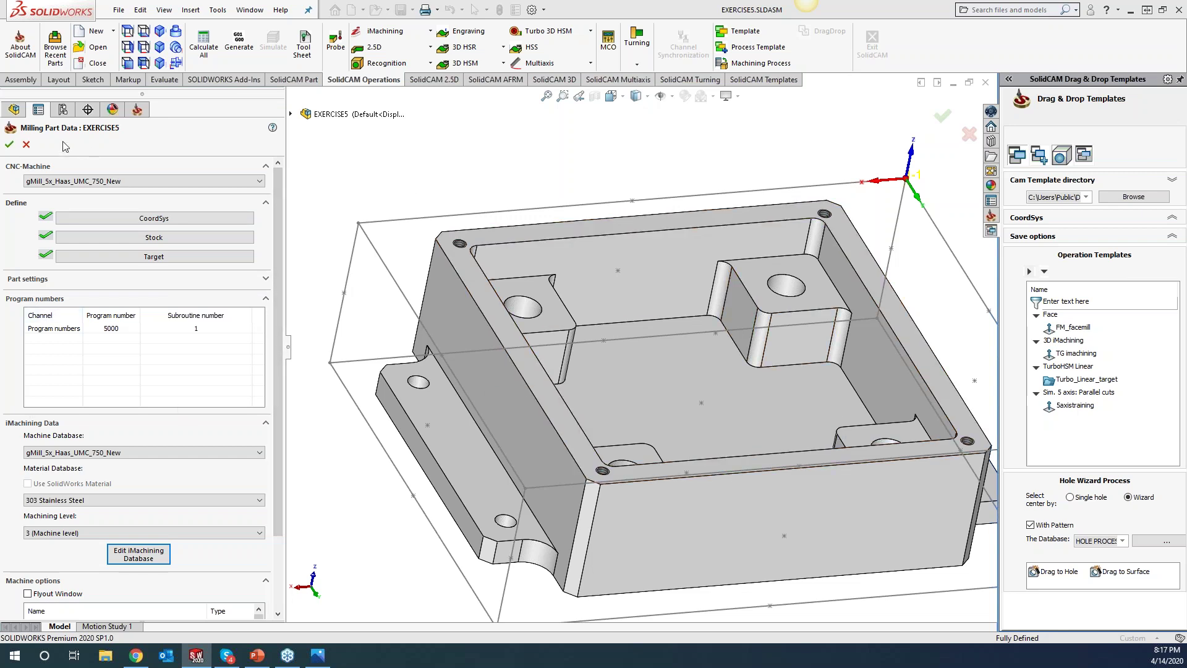
click(8, 146)
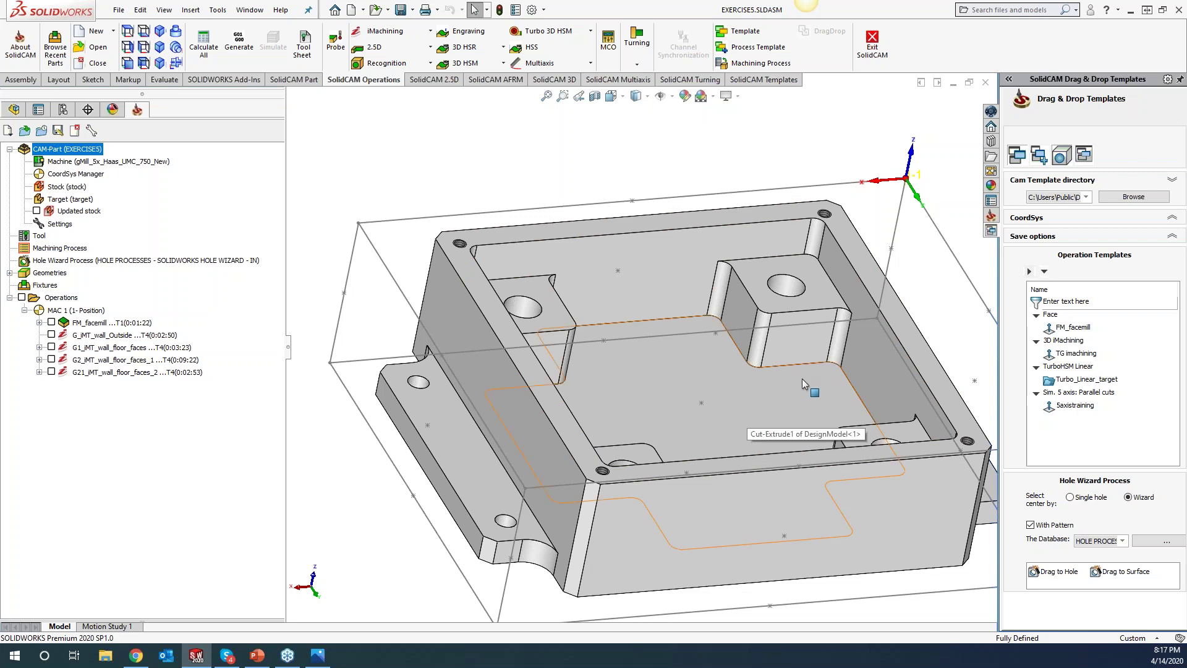
- Generate the GCode for the operations from G_iMT_wall_Outside to G21_iMT_wall_floor_faces_2 and move the listing clear of the model
scroll(735, 293, up, 3)
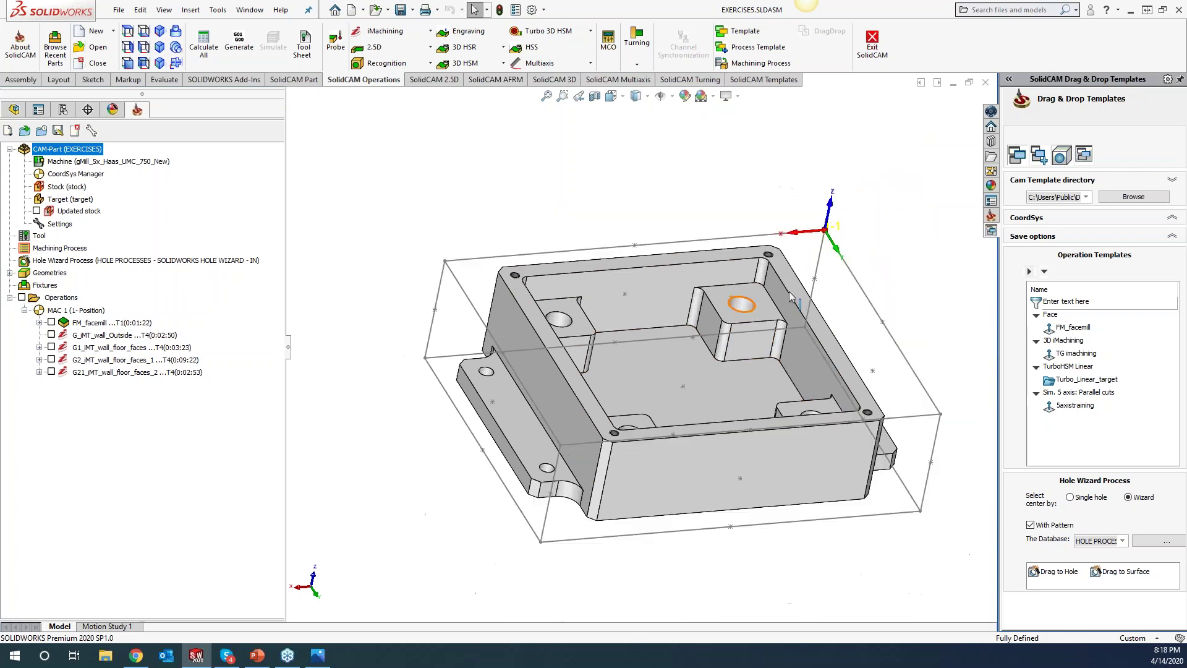
scroll(846, 333, down, 2)
scroll(659, 395, up, 1)
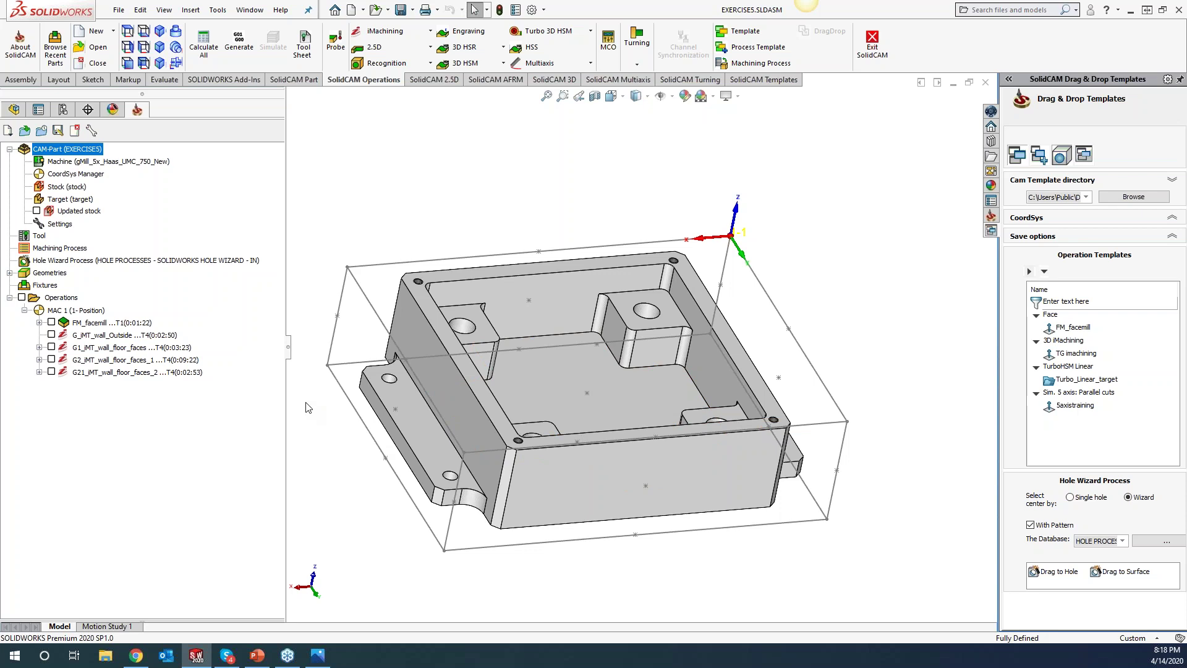
click(111, 337)
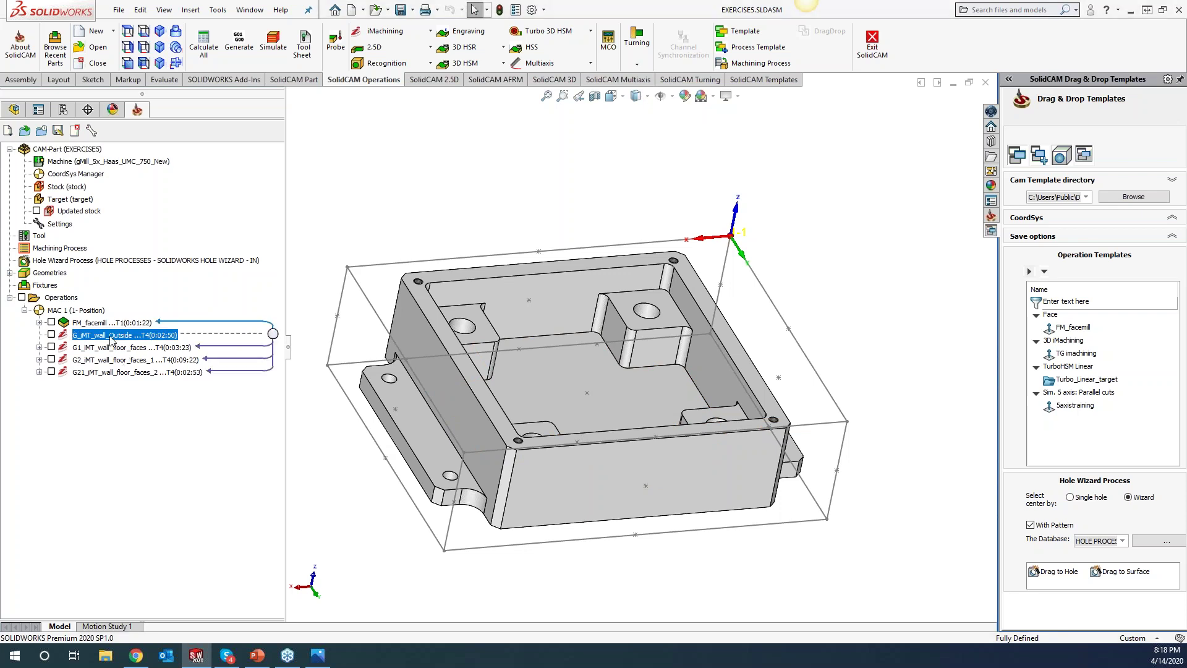
shift+click(112, 373)
right_click(116, 371)
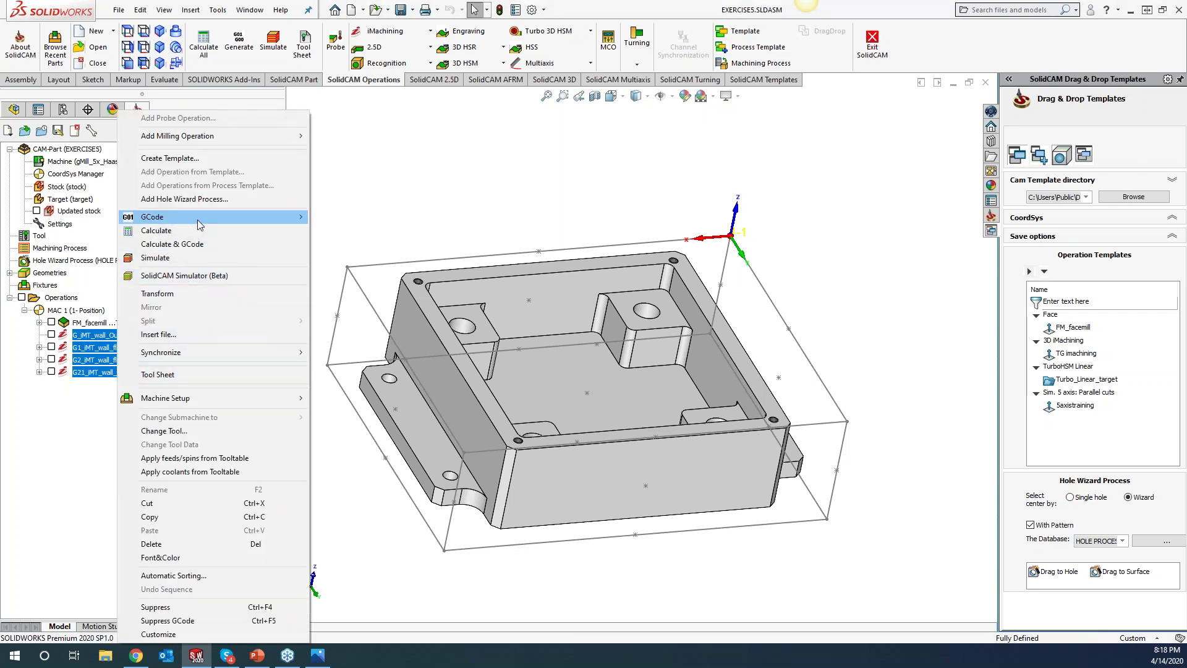
mouse_move(185, 217)
click(409, 217)
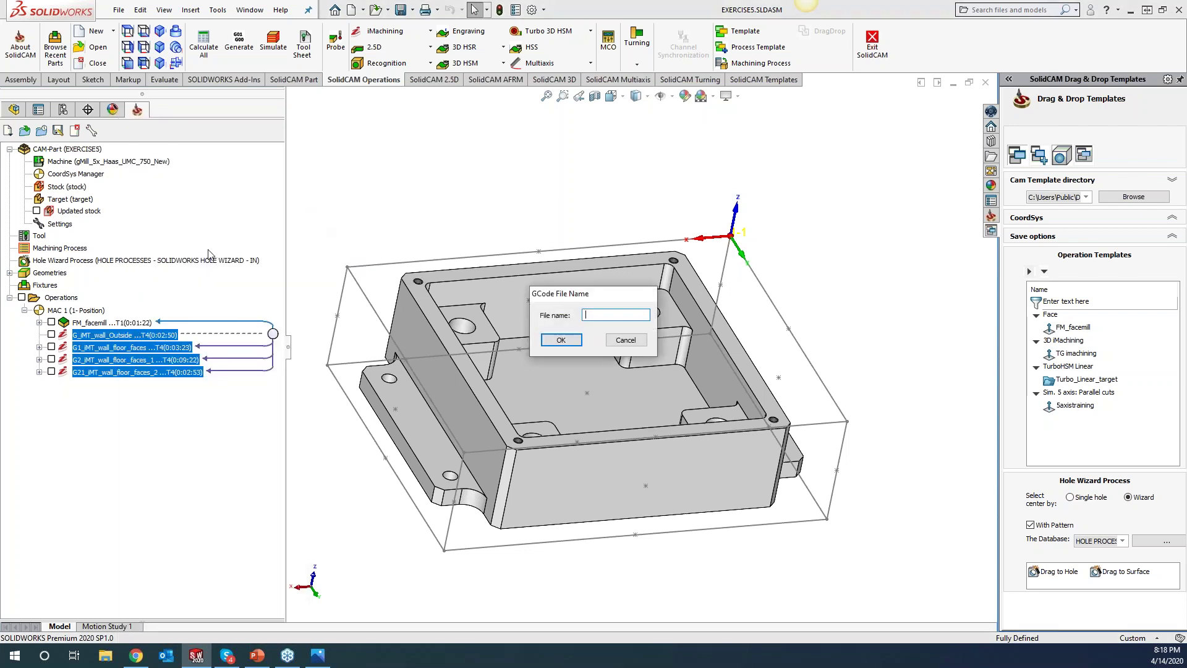
click(561, 340)
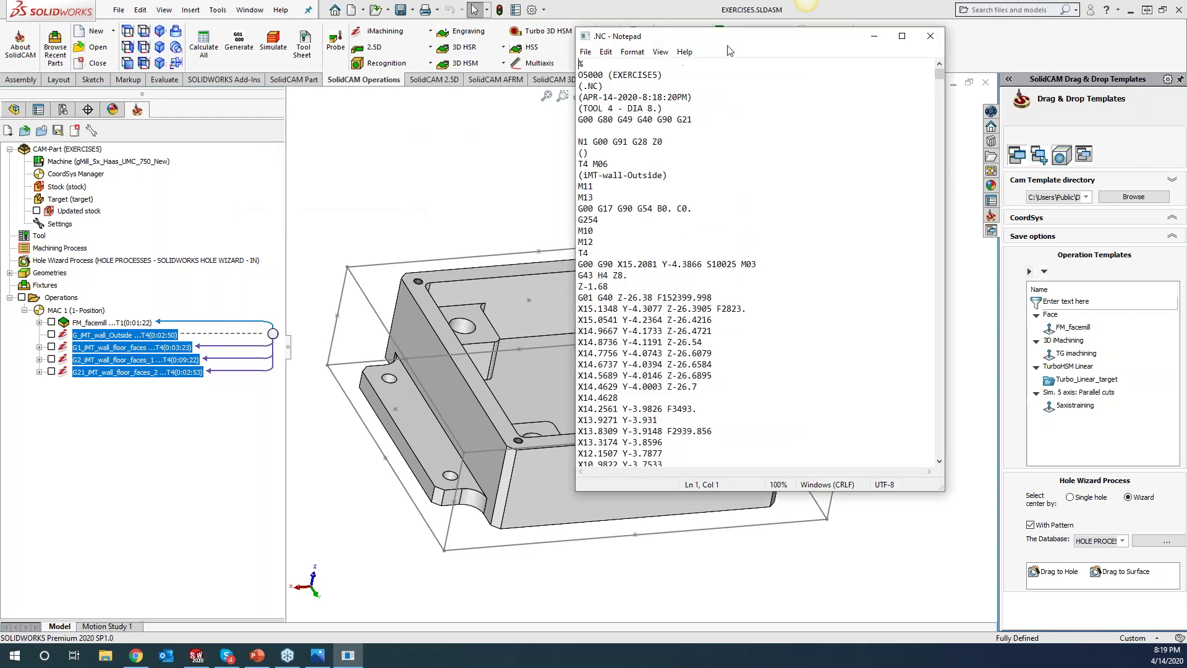
drag(732, 44, 0, 195)
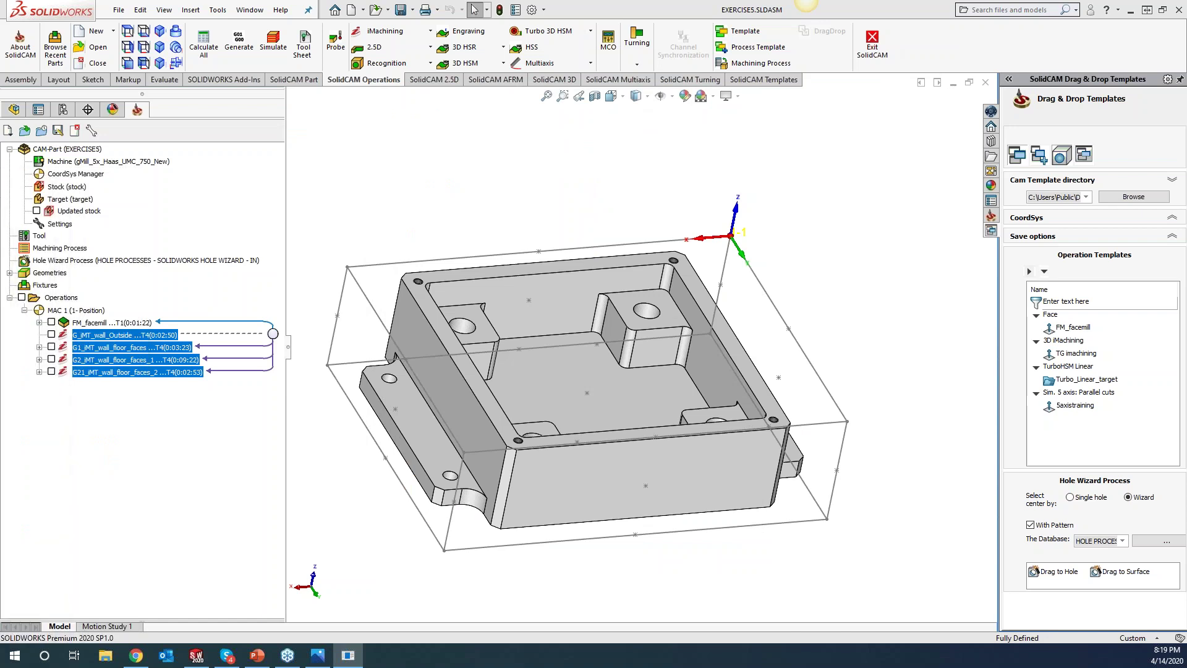
- Open the G_iMT_wall_Outside operation, enable its Tolerance (Beta) for fitting arcs and display its tool path
click(137, 337)
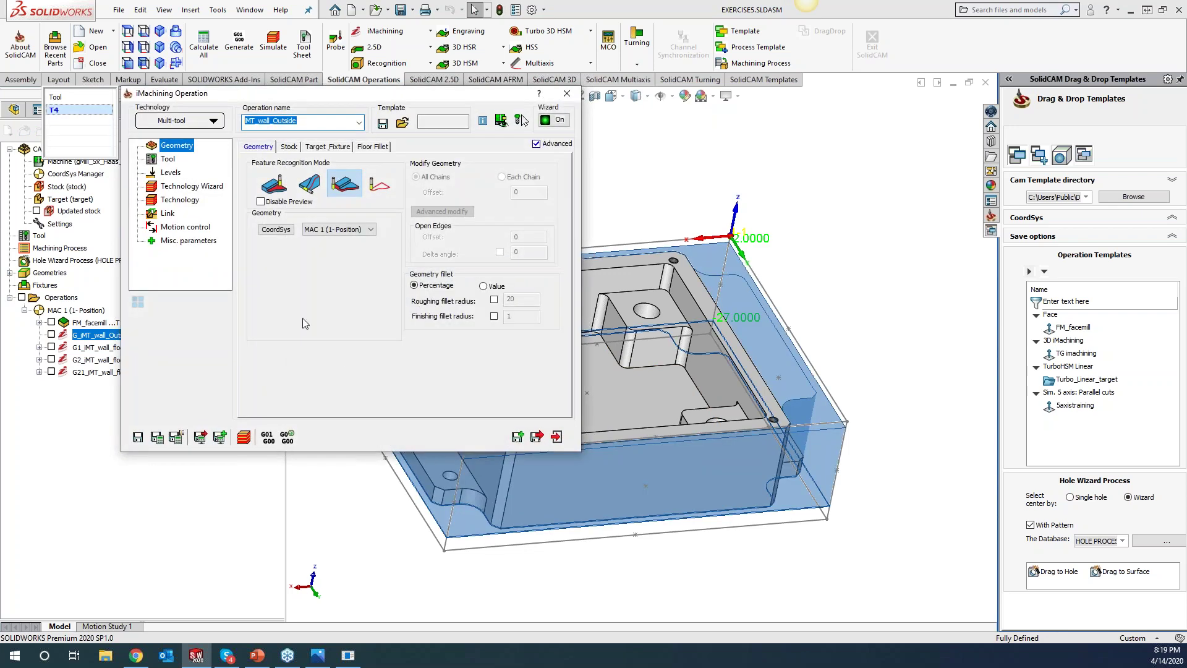
click(191, 242)
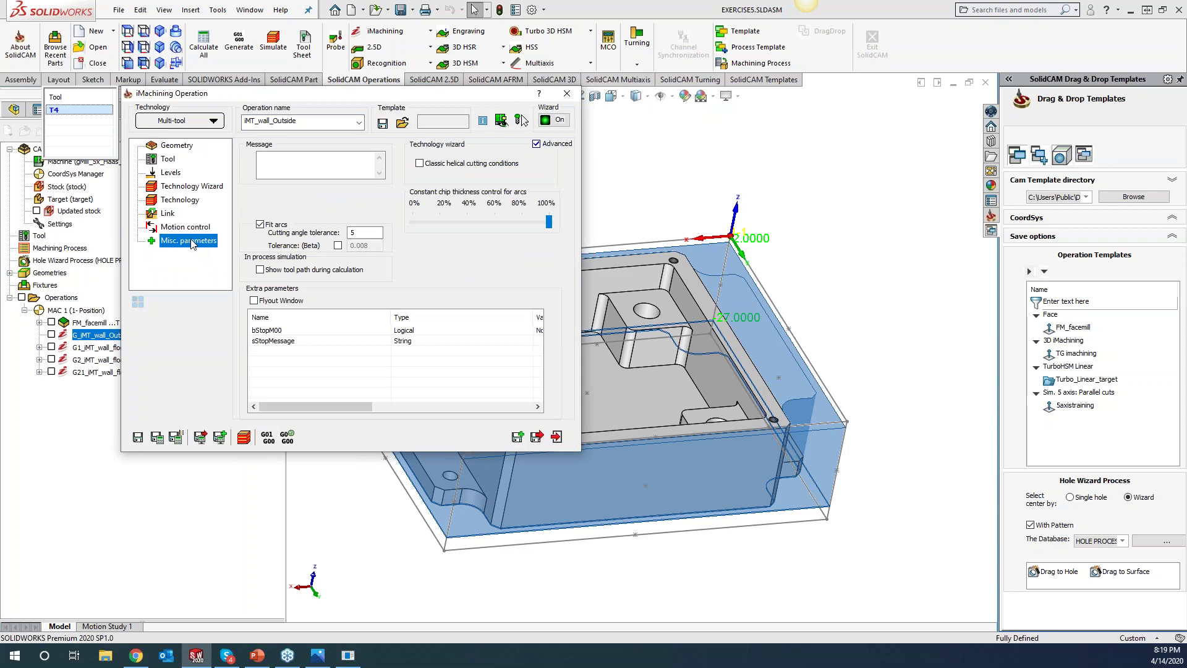
click(338, 246)
click(51, 334)
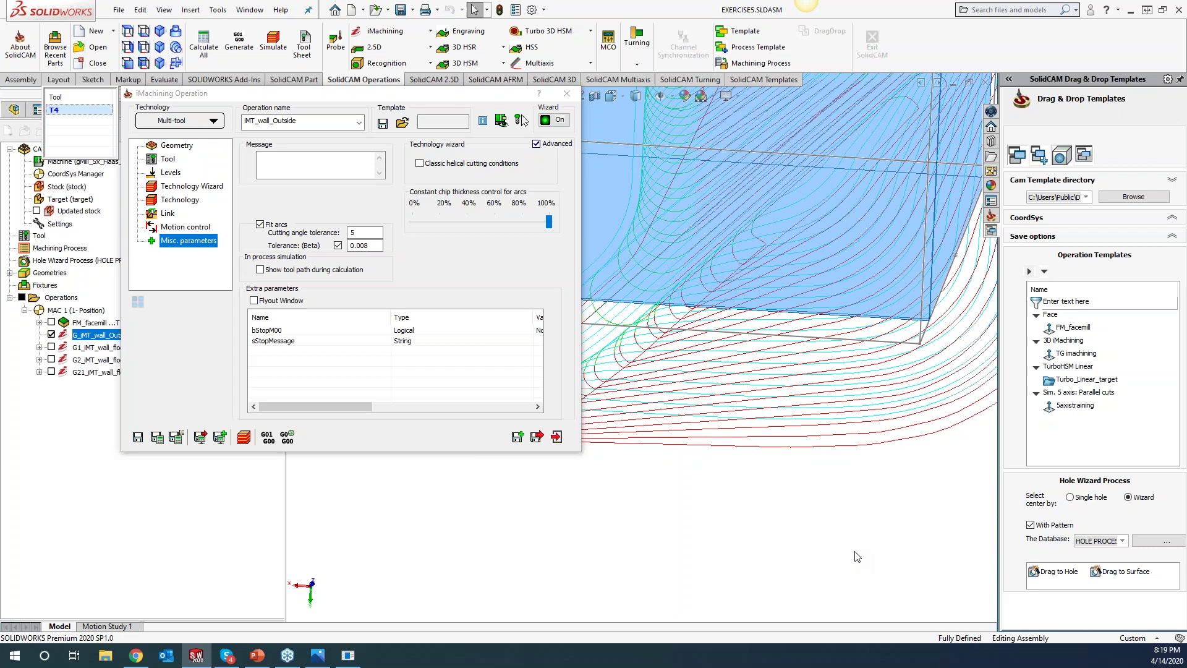
- Disable the geometry preview of iMT_wall_Outside and view its corner tool path from the top, clear of the operation dialog
click(173, 146)
click(261, 202)
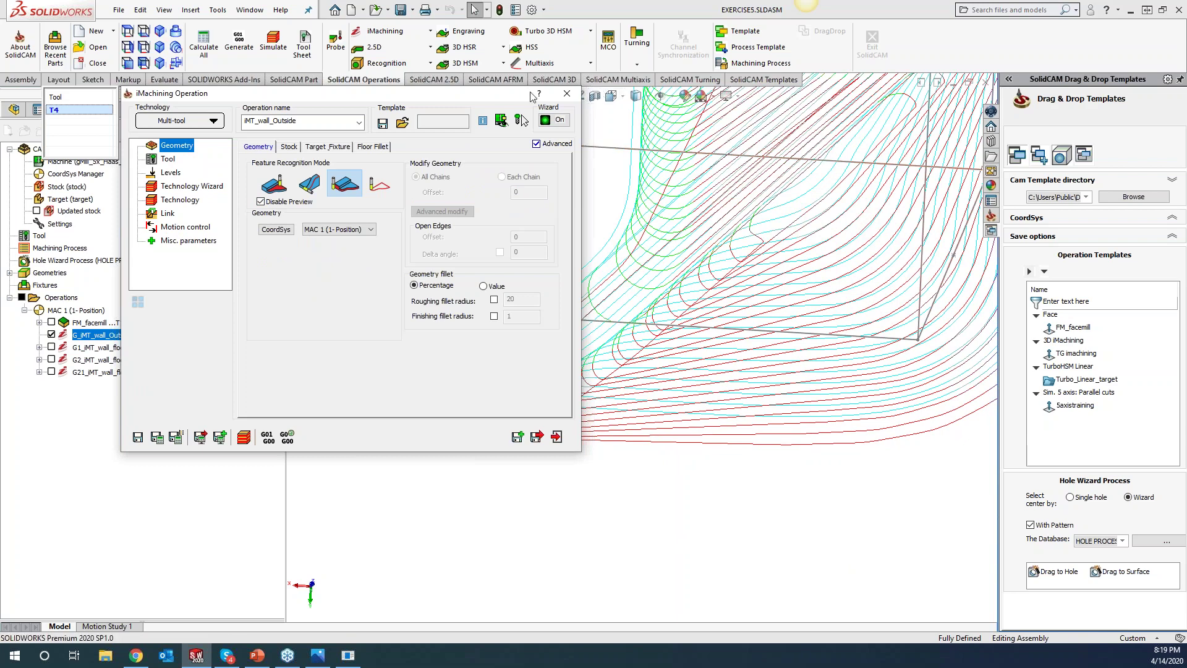
drag(507, 94, 479, 127)
click(128, 31)
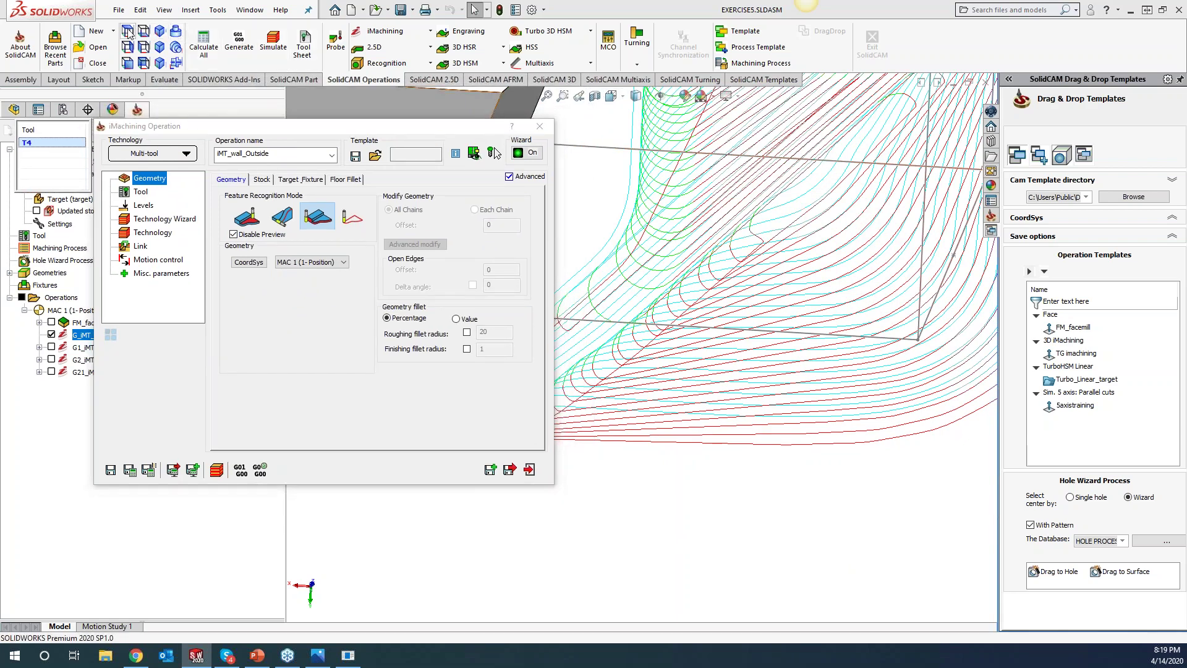
scroll(887, 570, down, 5)
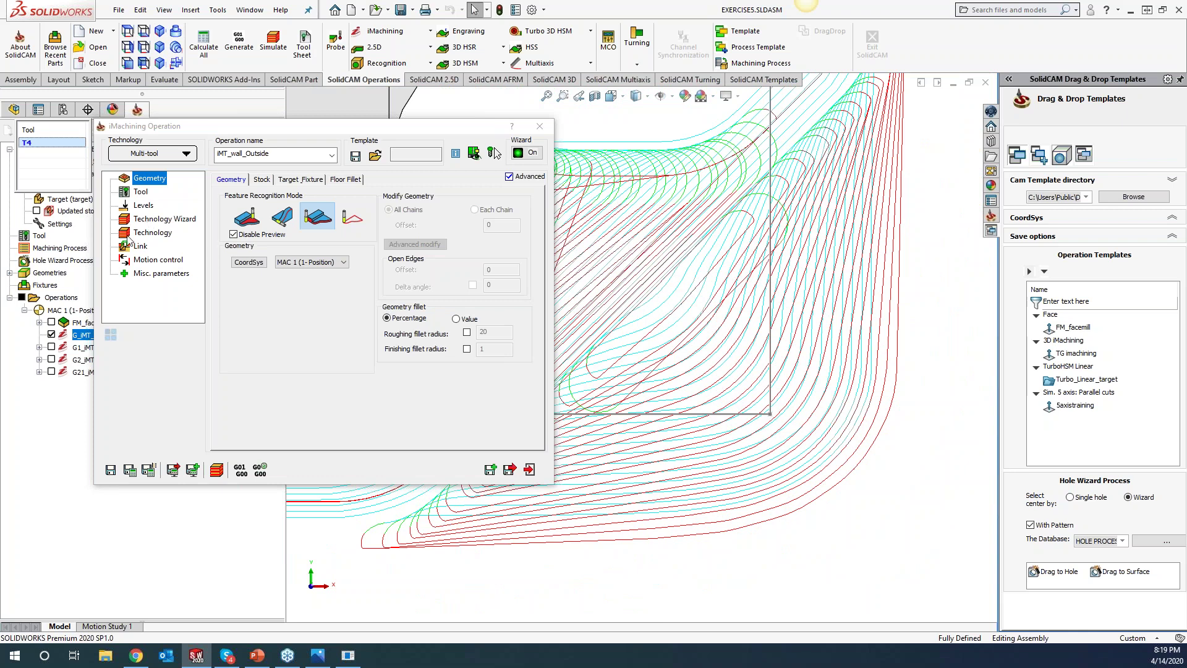
- Set the Tolerance (Beta) of iMT_wall_Outside to 0.5 and examine the tool path at the part's outer corner
click(150, 274)
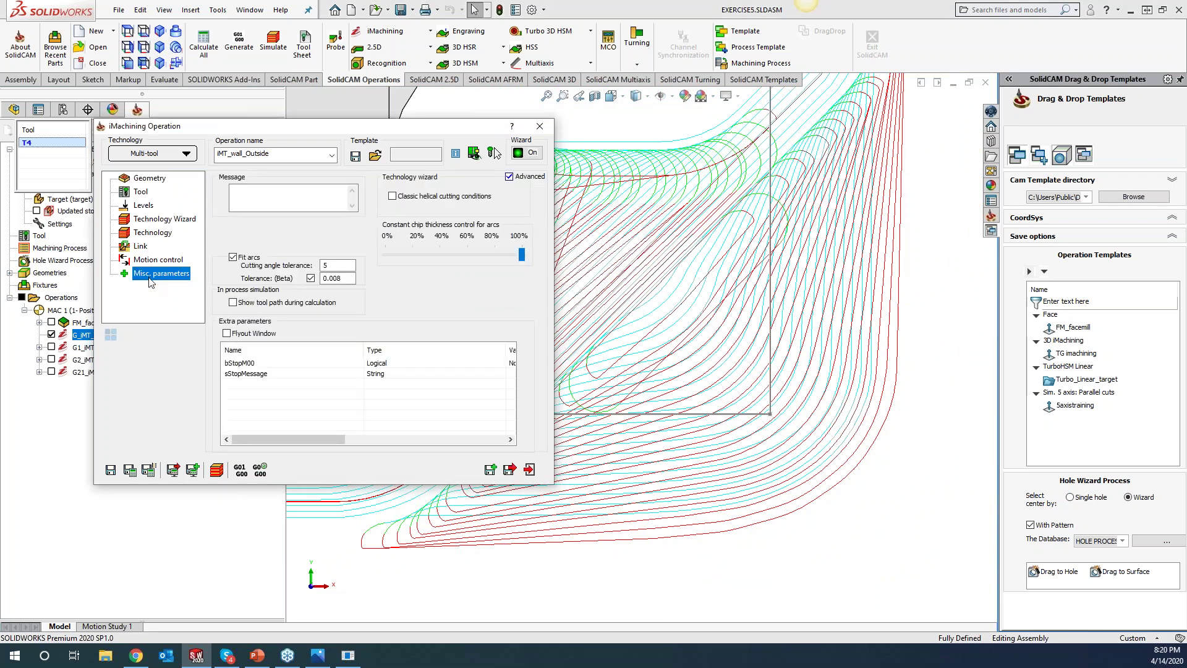
click(344, 279)
double_click(345, 278)
text(.5)
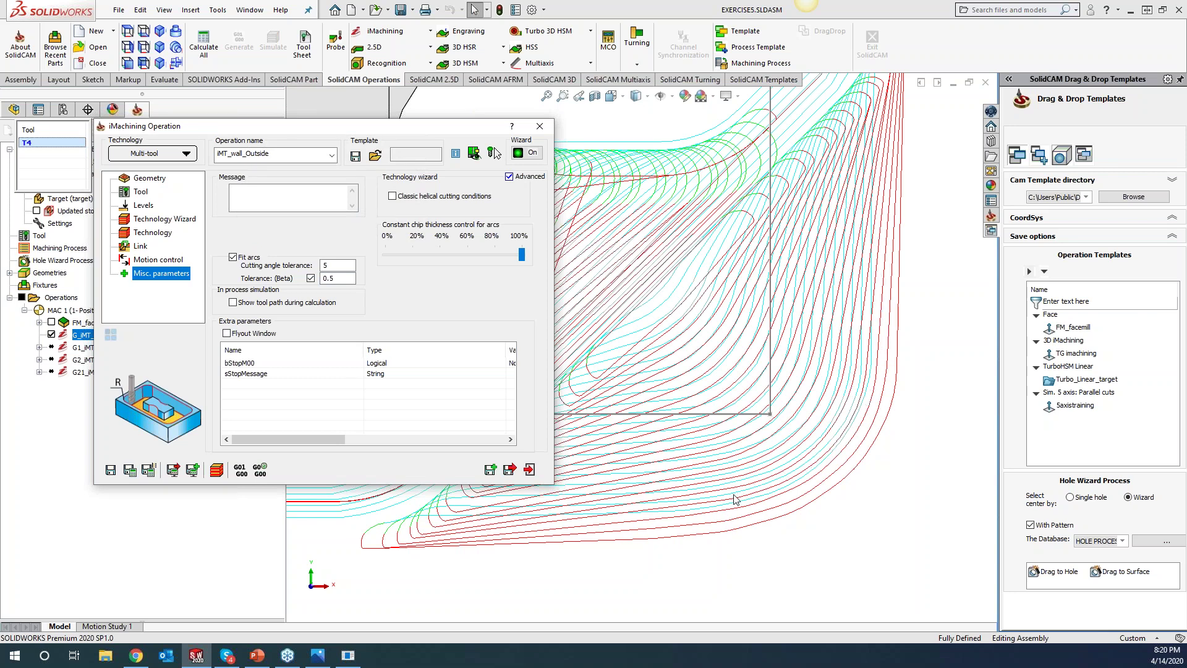
scroll(670, 399, up, 10)
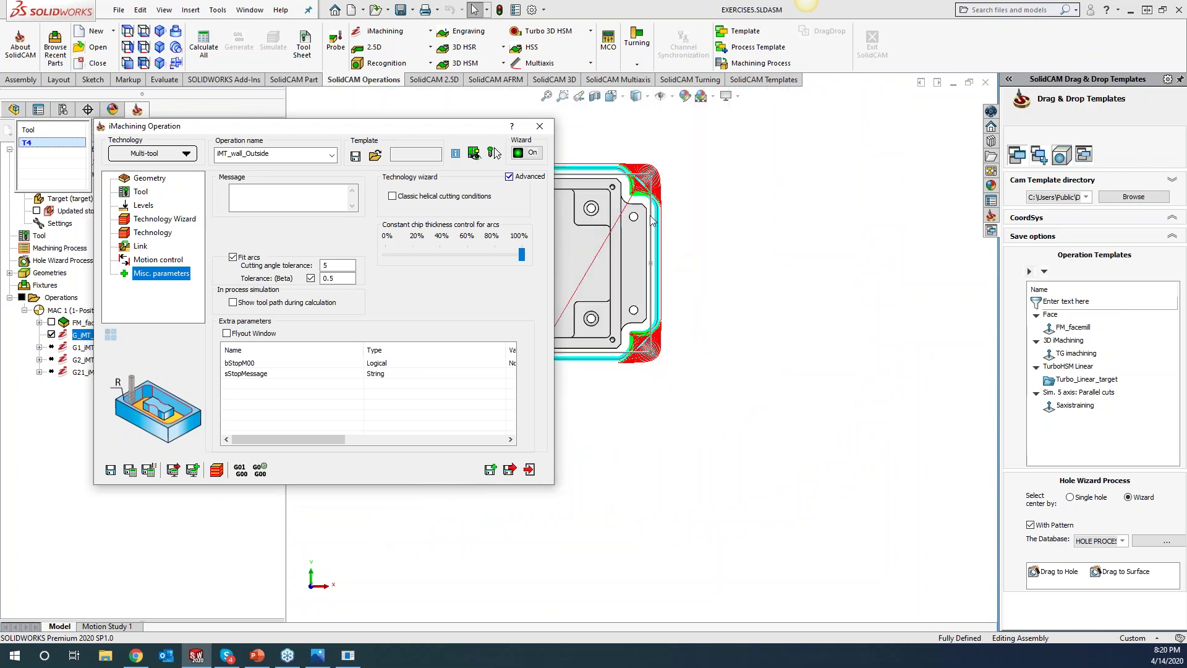
scroll(636, 205, down, 5)
scroll(612, 270, down, 5)
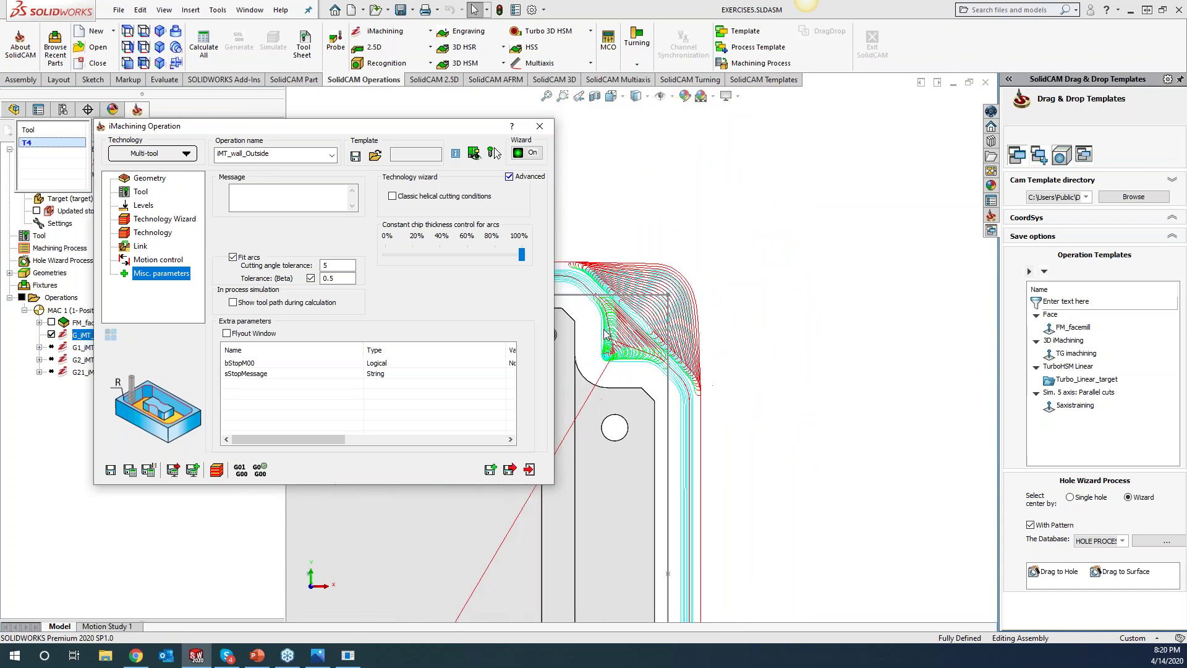
scroll(612, 341, down, 3)
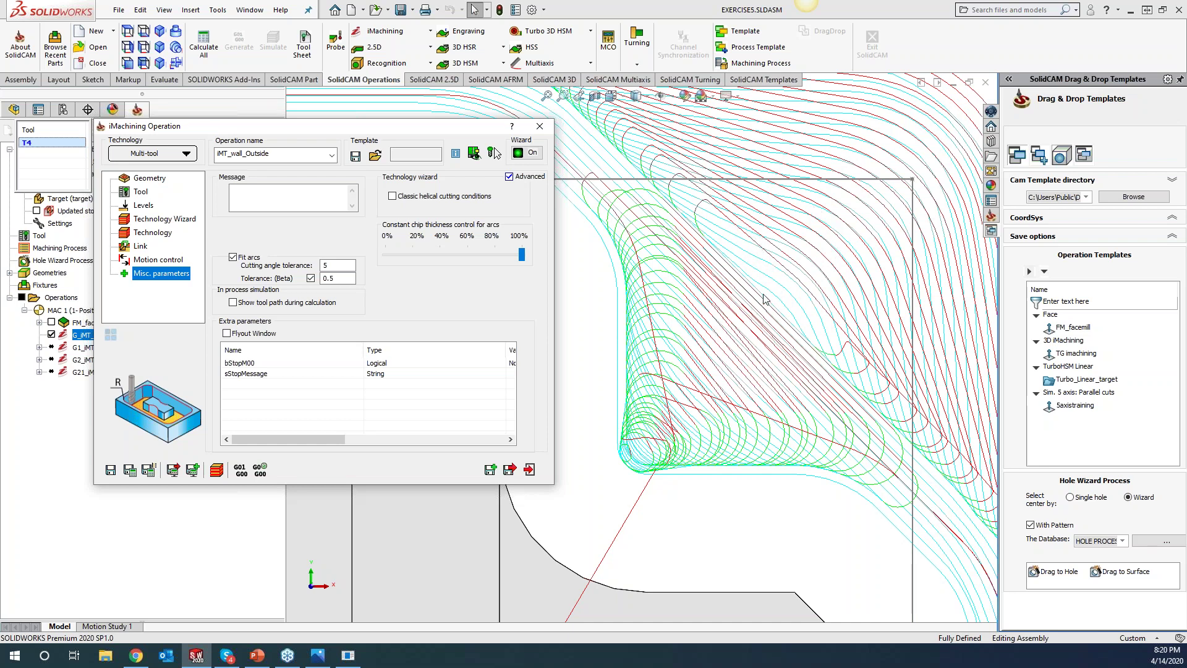
- Open the G1_iMT_wall_floor_faces operation, enable its Tolerance (Beta) with a value of 0.5 and recalculate it
scroll(785, 244, up, 3)
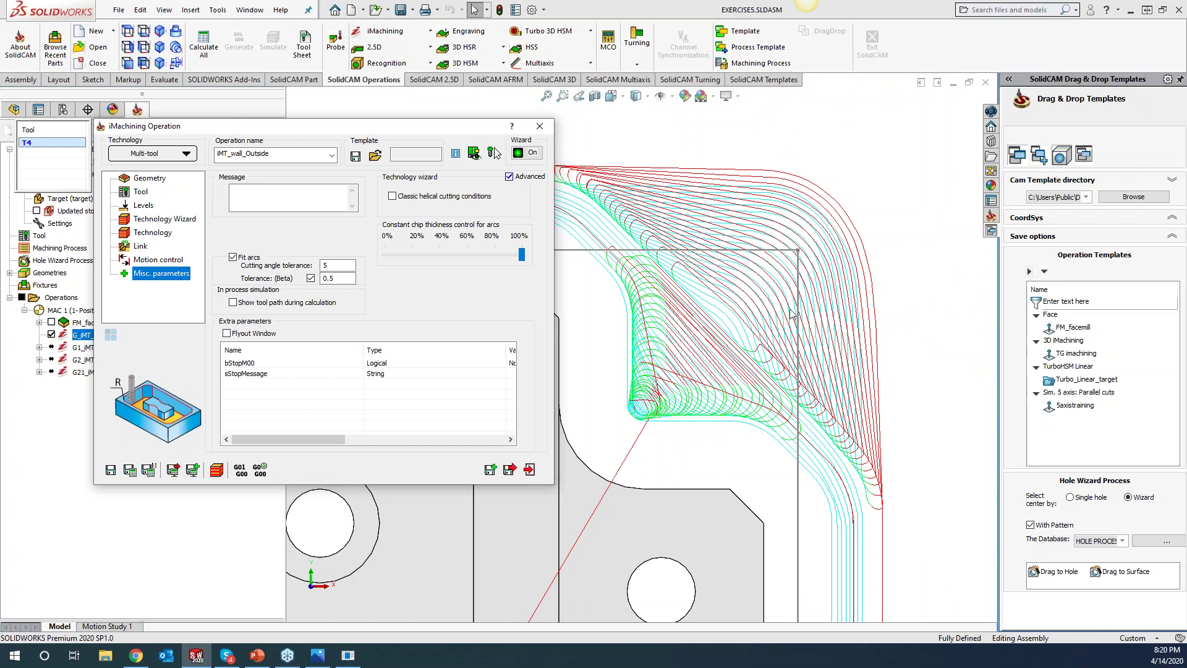
click(87, 350)
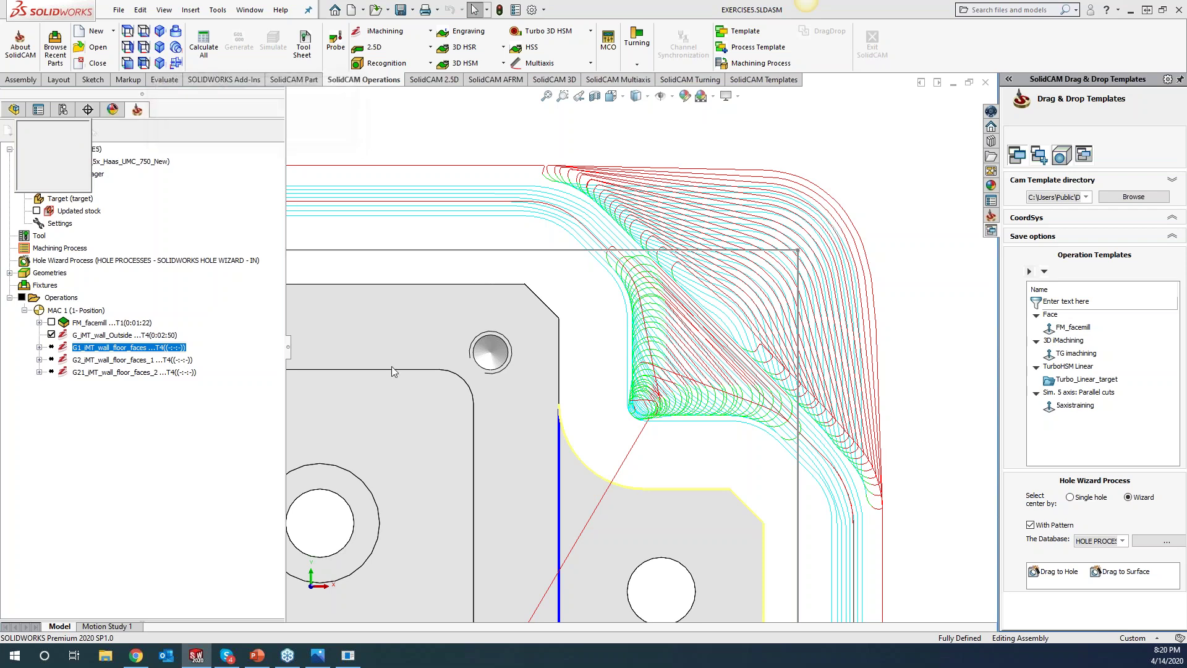
click(310, 278)
drag(343, 279, 322, 278)
text(.5)
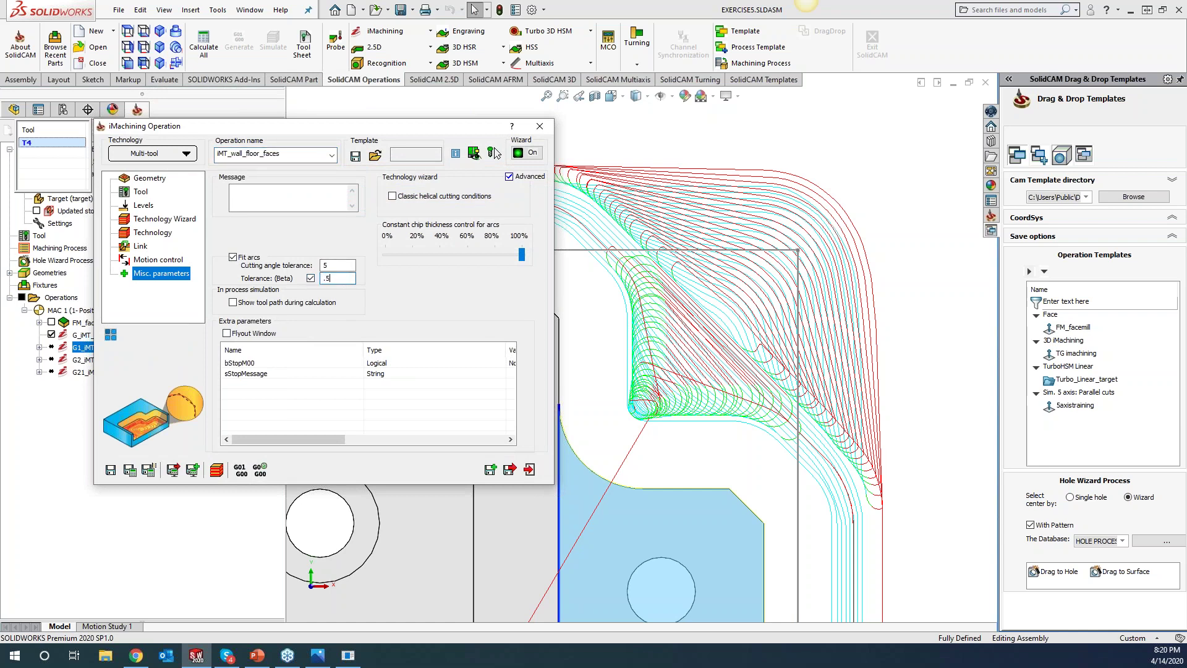
click(129, 471)
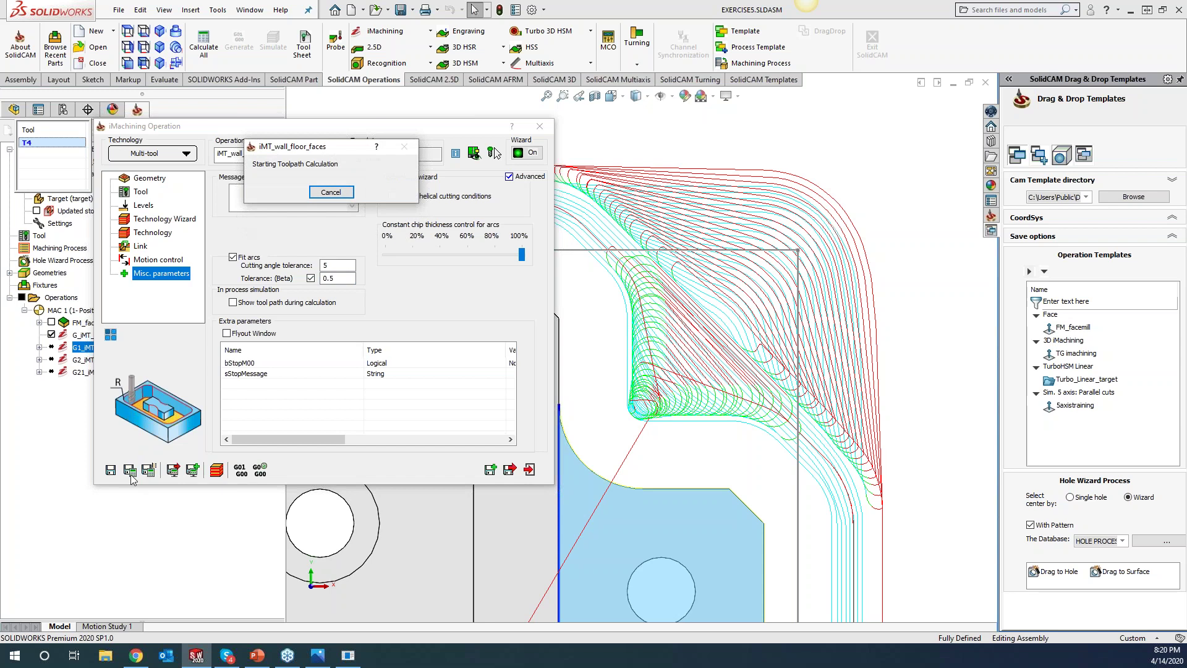
- Enable a Tolerance (Beta) of 0.5 in the G2_iMT_wall_floor_faces_1 operation and recalculate it
click(76, 360)
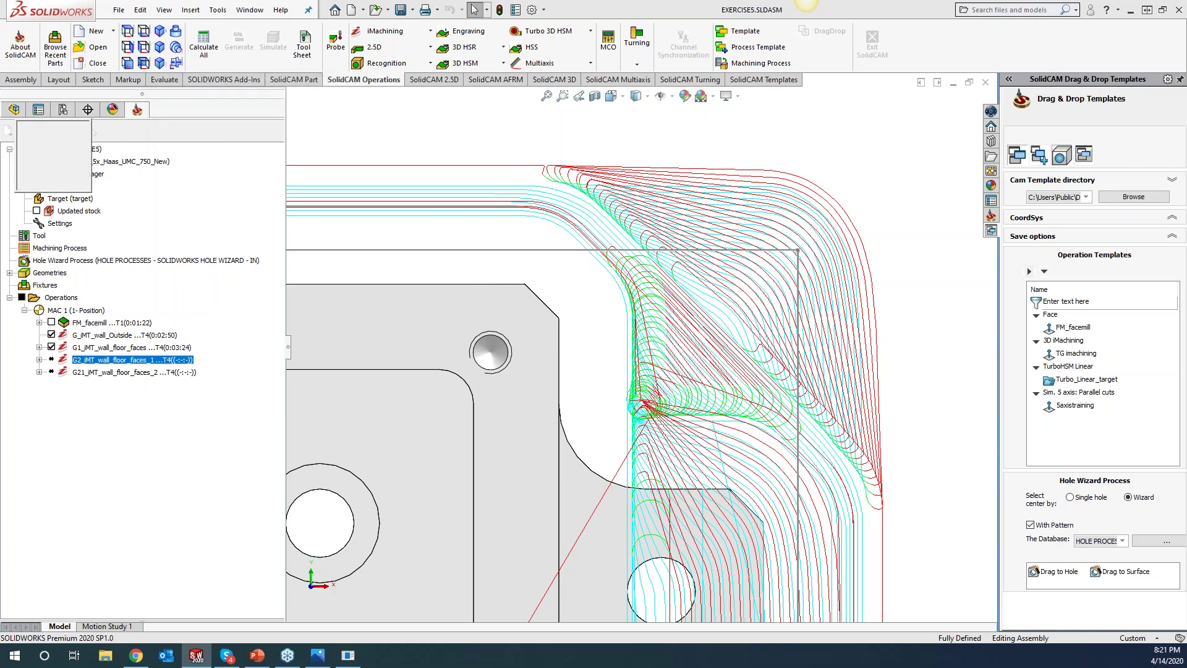
click(310, 278)
double_click(334, 278)
text(.5)
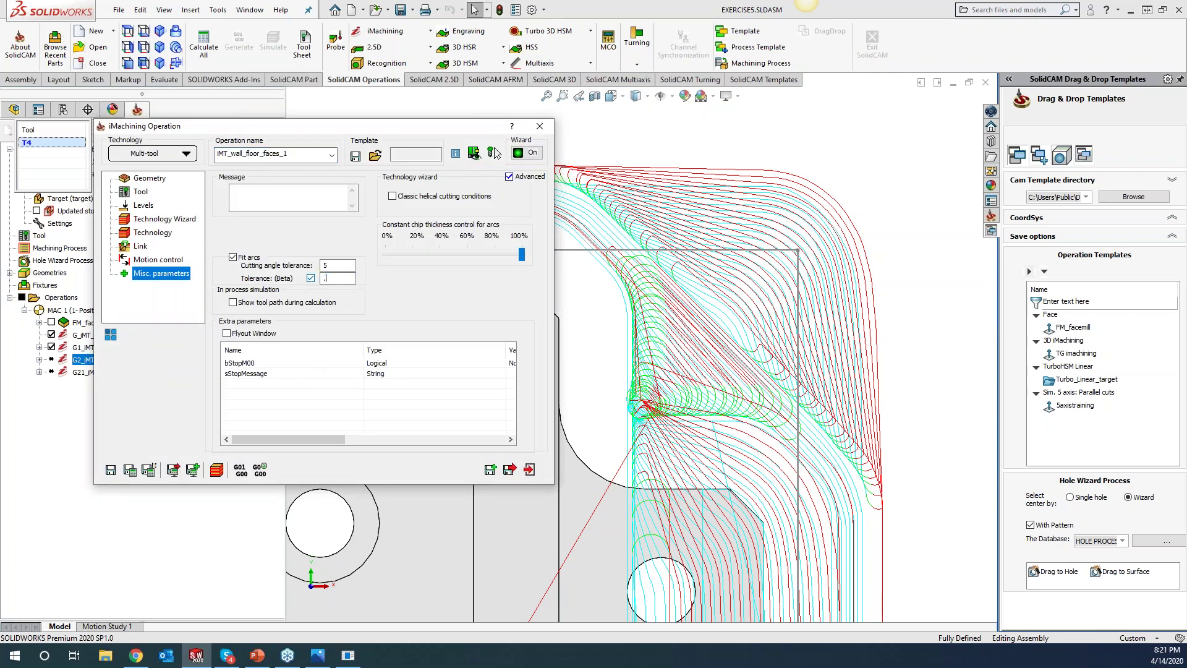
click(130, 470)
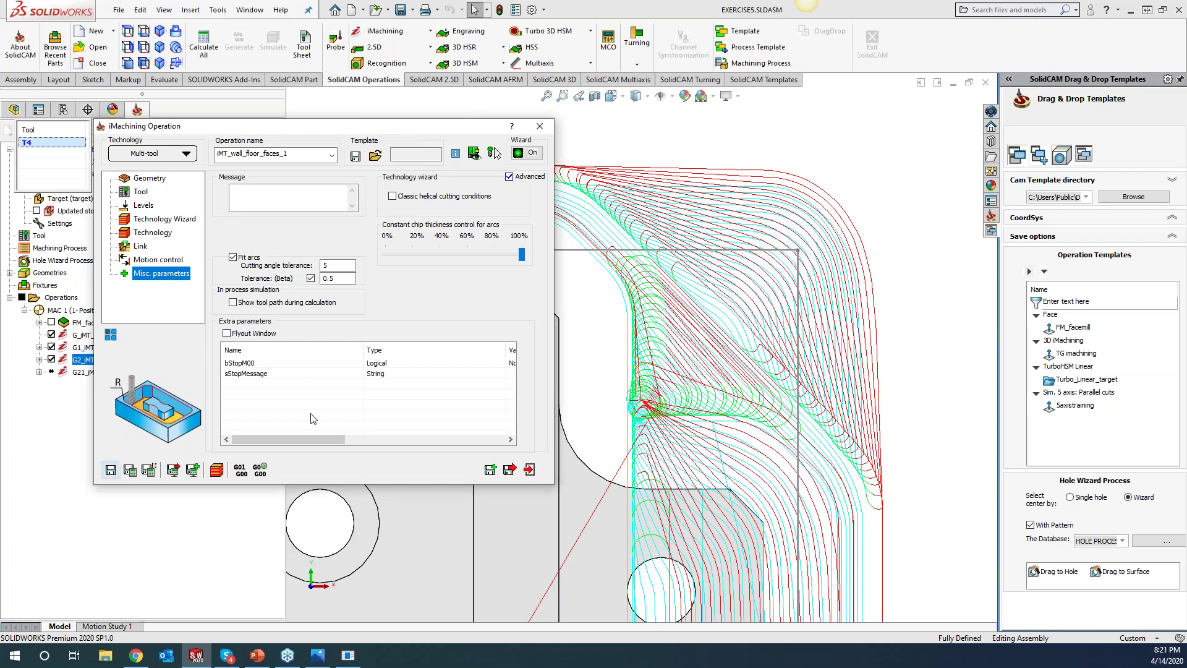
- Enable a Tolerance (Beta) of 0.5 in the G21_iMT_wall_floor_faces_2 operation, recalculate it and close the operation
click(83, 372)
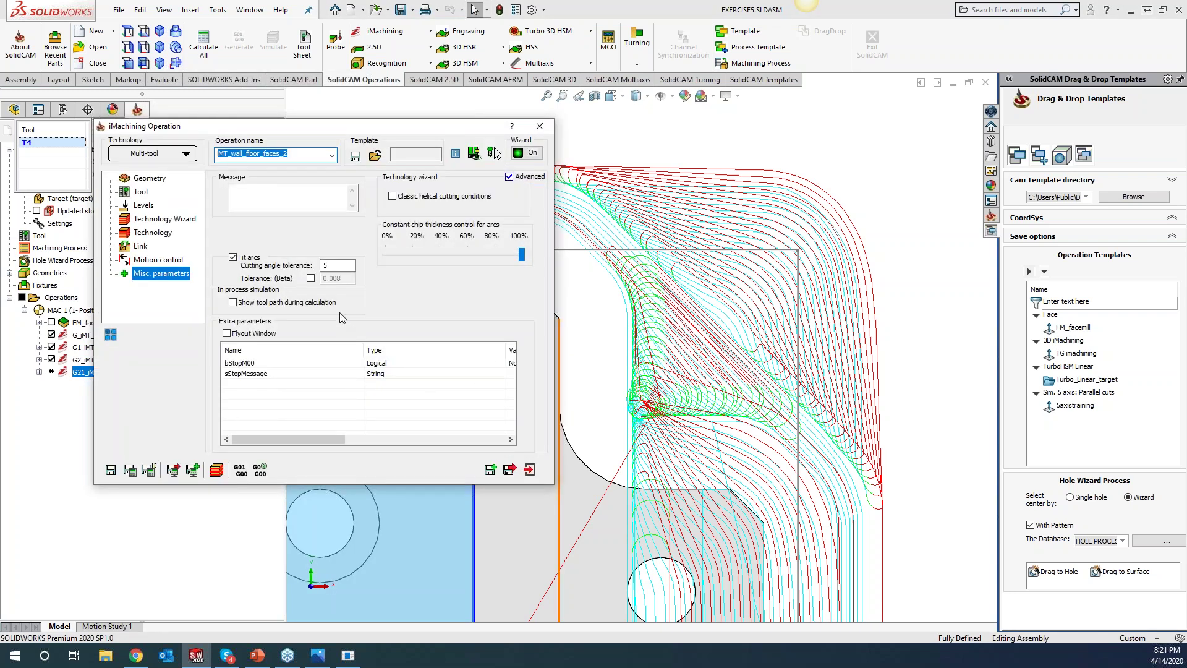
click(311, 278)
double_click(348, 279)
text(.5)
click(131, 470)
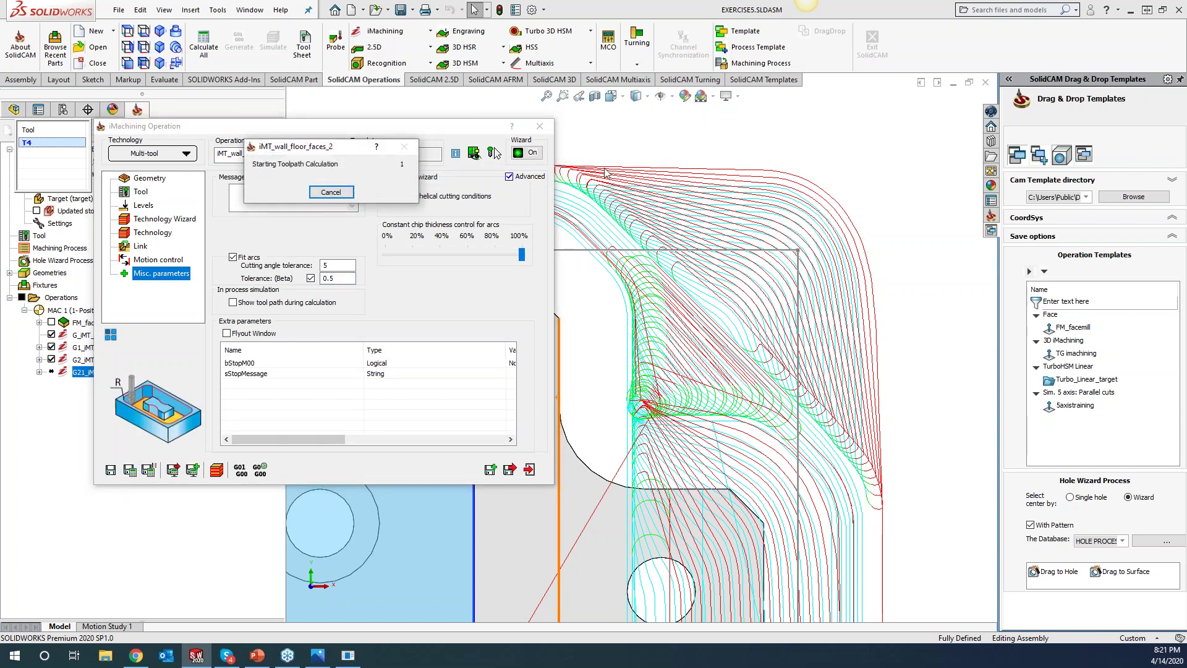
click(539, 127)
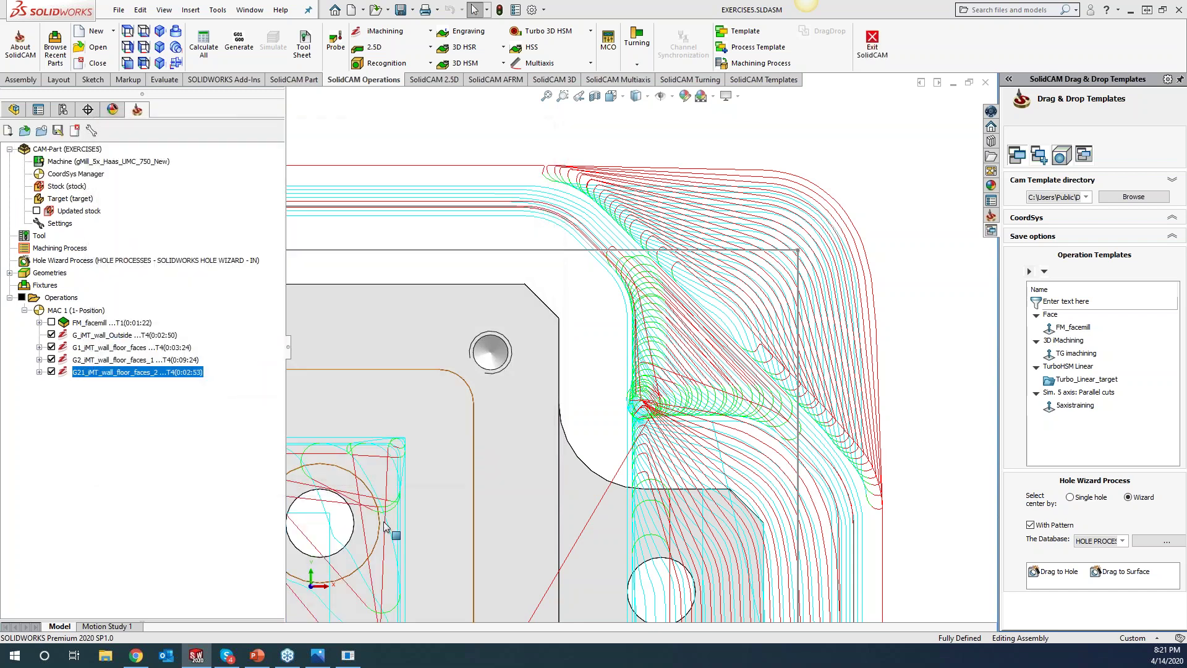
- Generate new GCode for the four operations from G_iMT_wall_Outside to G21_iMT_wall_floor_faces_2, leaving the file name empty
shift+click(131, 336)
right_click(131, 337)
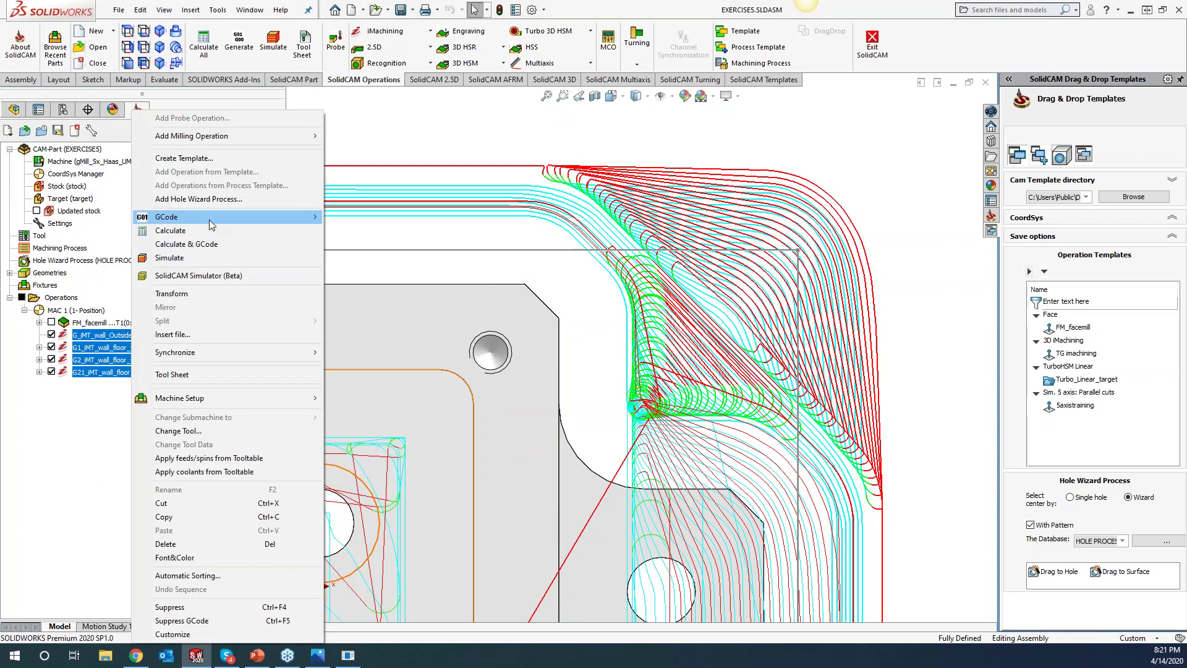
mouse_move(211, 222)
click(346, 216)
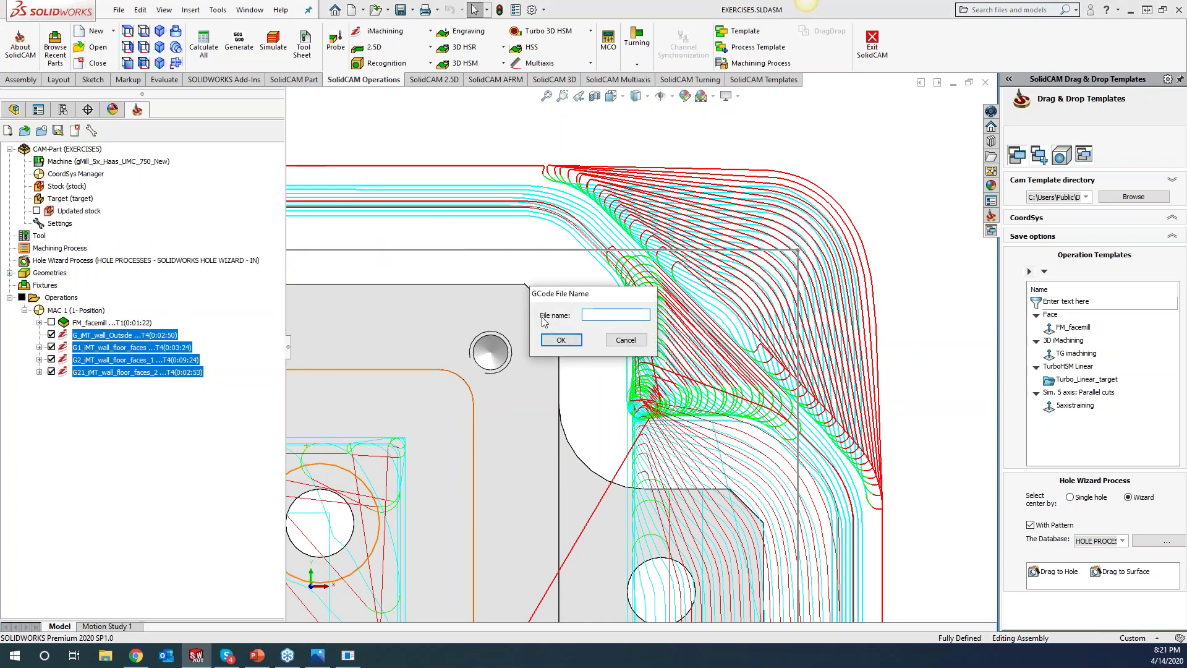
click(561, 340)
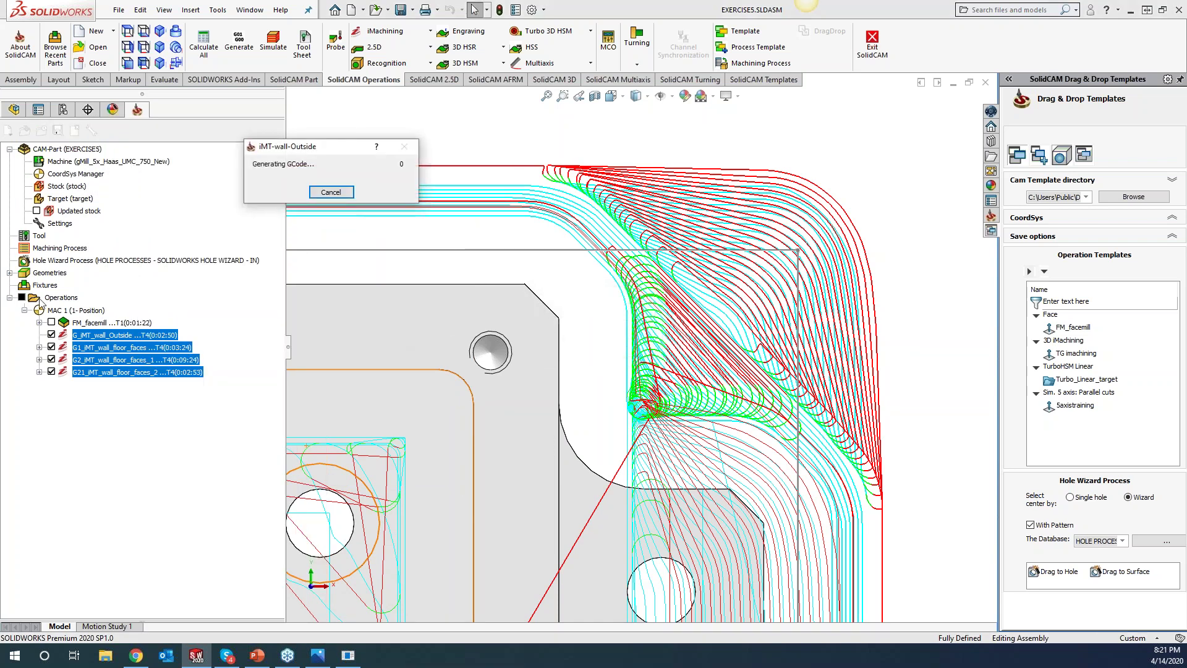
- Move the older GCode listing aside and check the line number at the end of its program
drag(774, 148, 1020, 51)
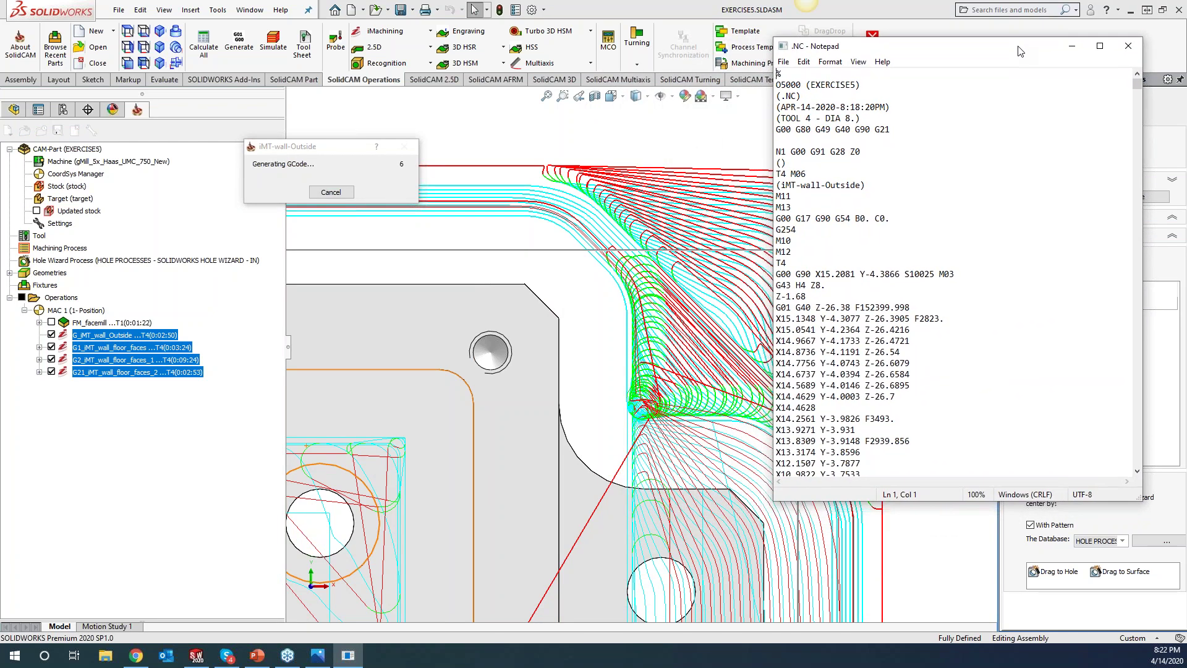
drag(1137, 86, 1119, 469)
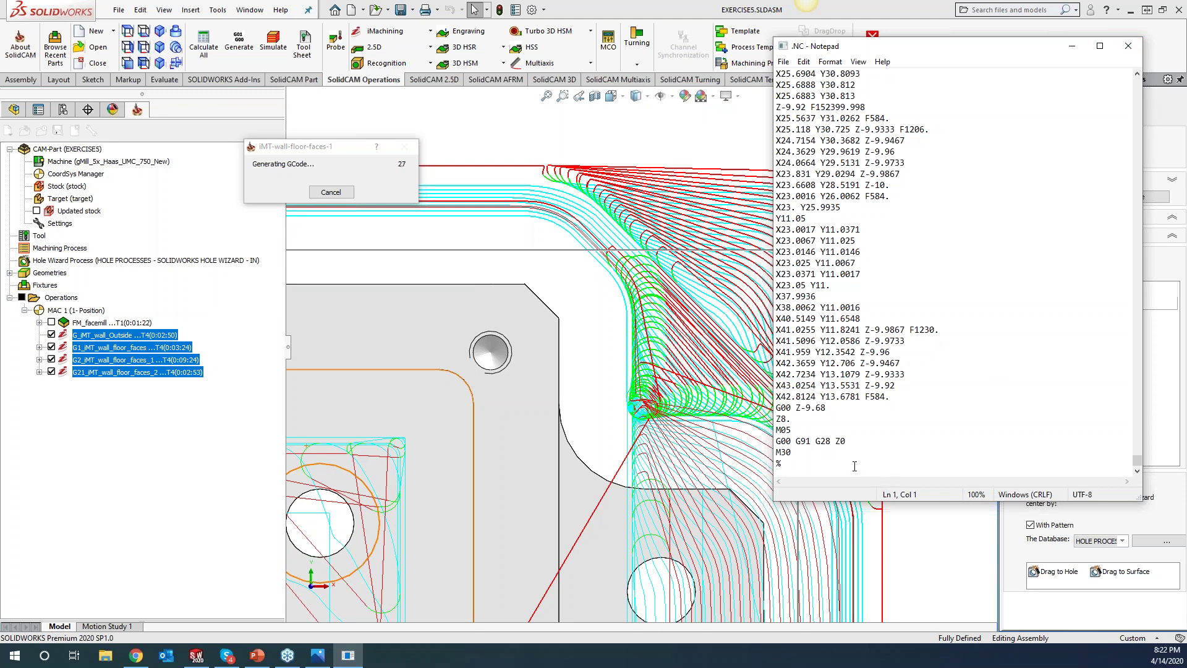
click(797, 453)
click(777, 464)
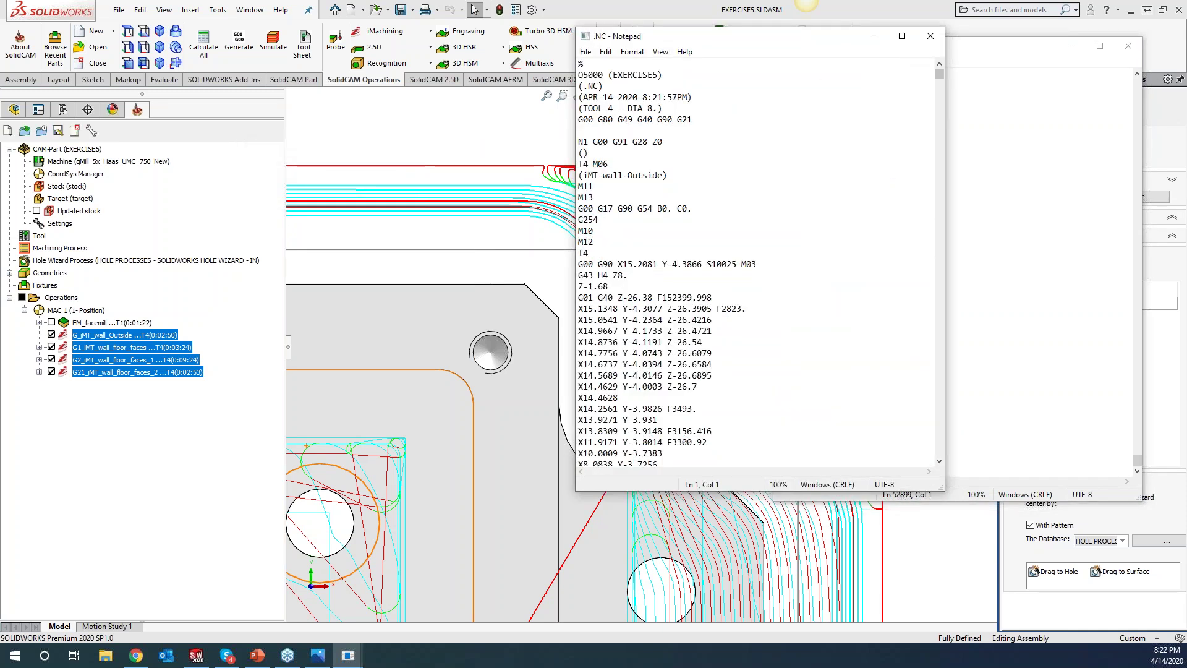
- Place the new GCode listing beside the older one to compare line numbers at the M30 line, and put both listings away
drag(797, 39, 412, 53)
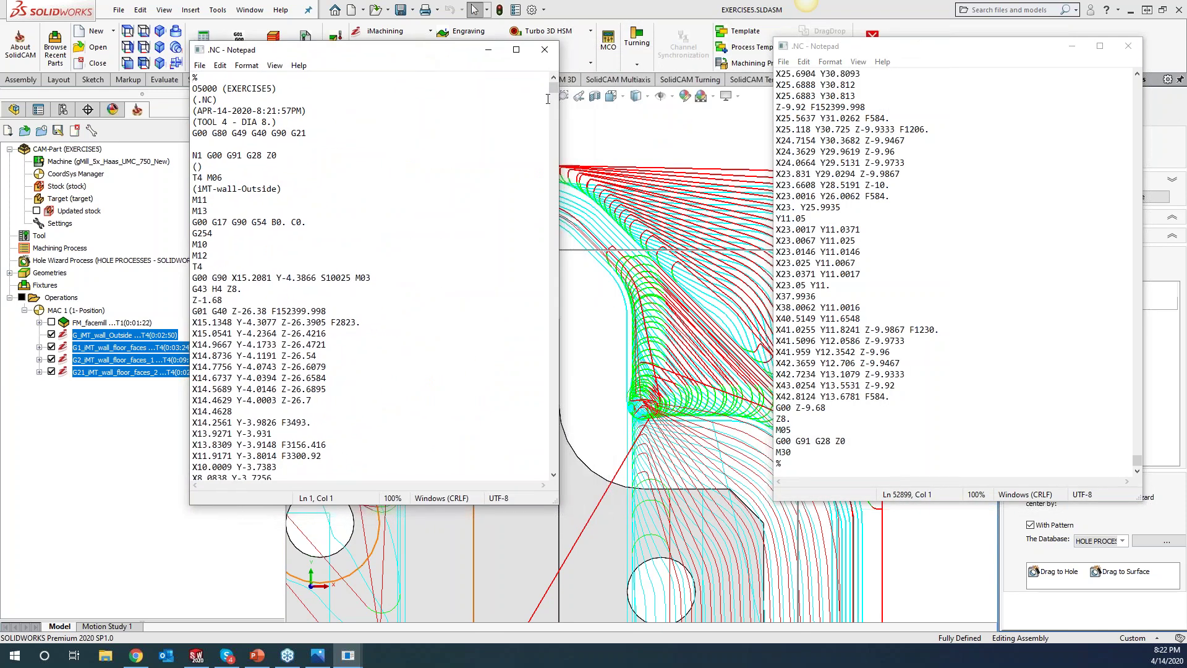
drag(555, 90, 580, 471)
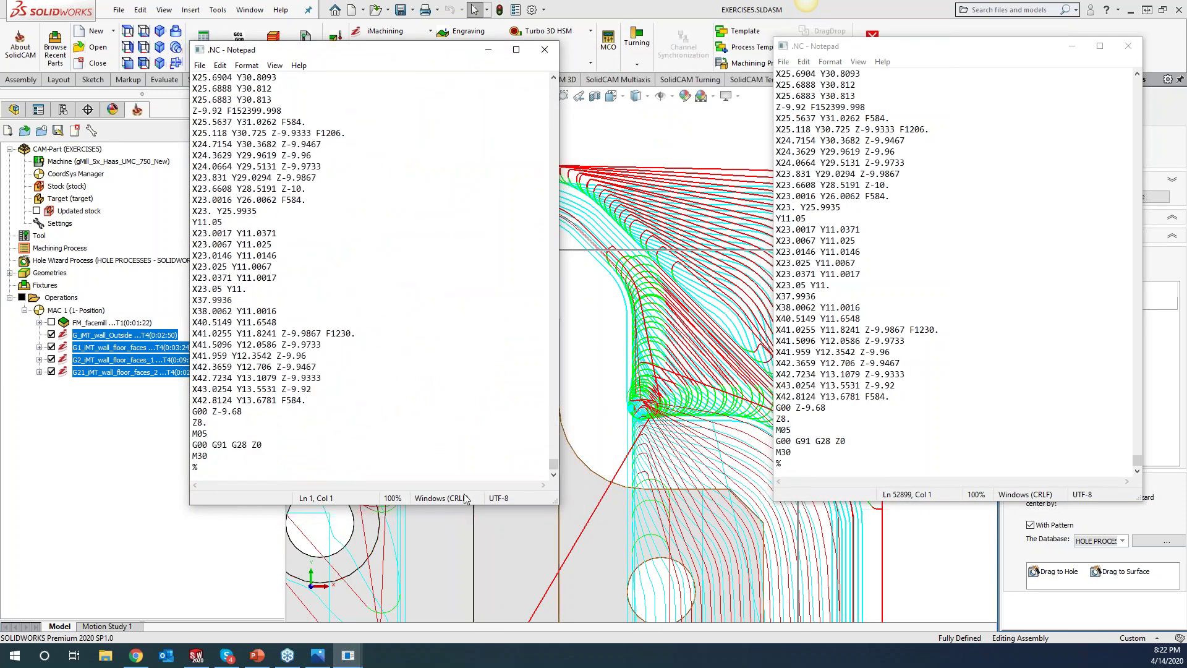
click(212, 457)
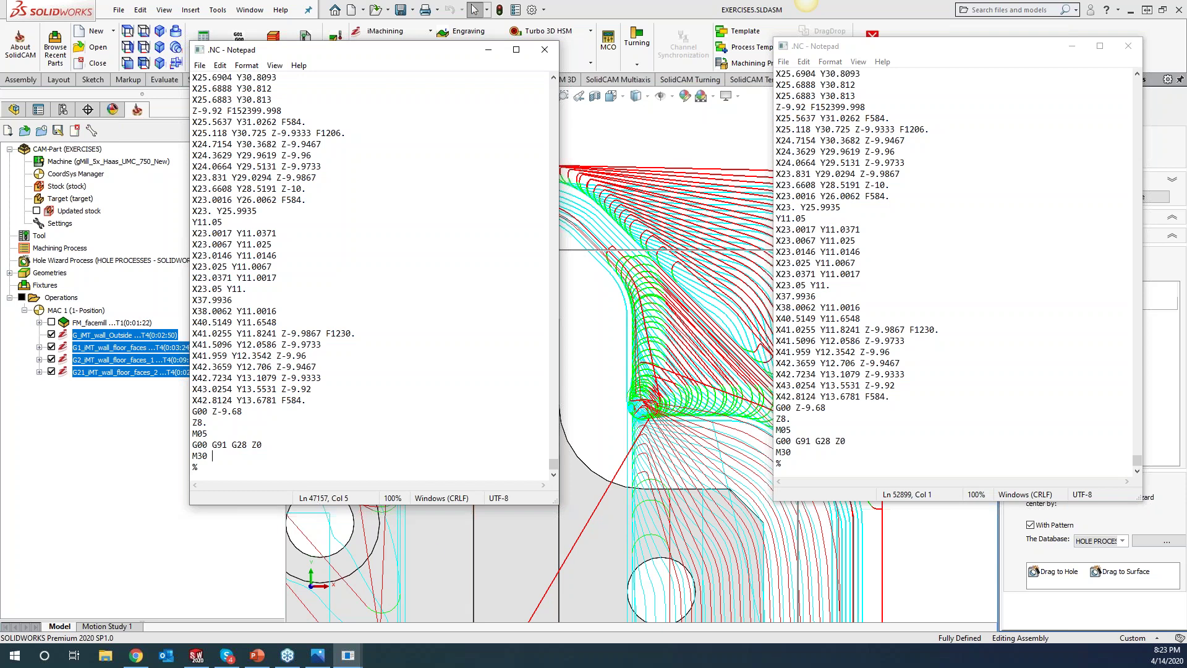
click(1128, 46)
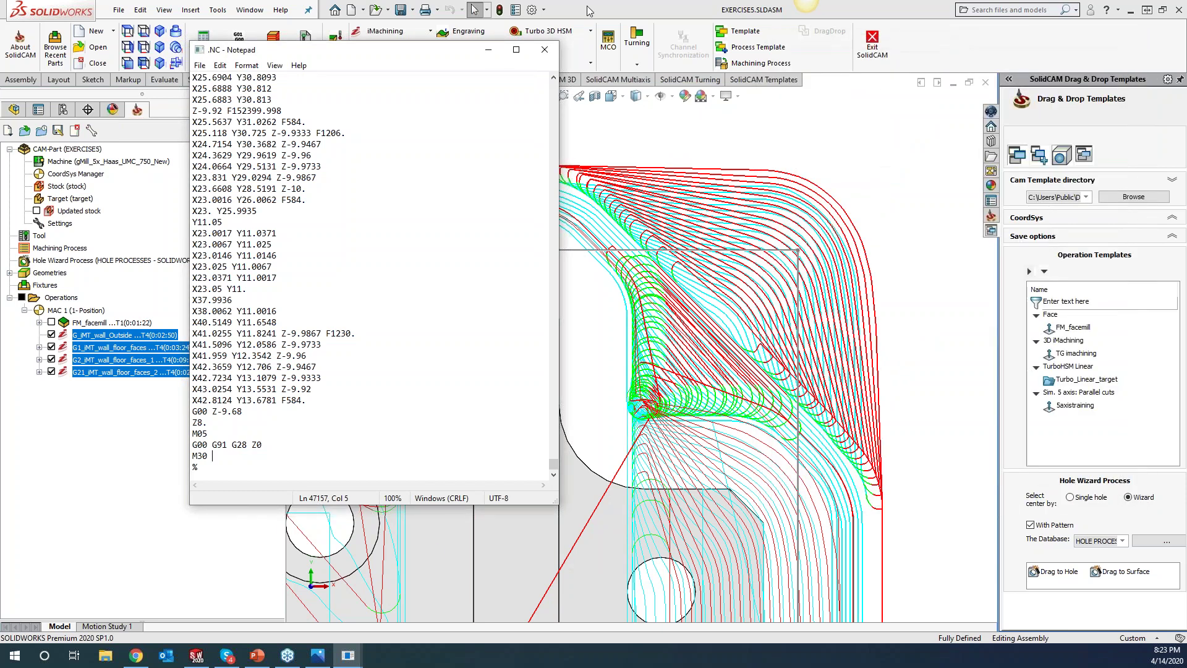
click(488, 50)
- Examine the recalculated tool paths closely around the chamfered corner, the inner corner and the outer corner of the part
scroll(749, 493, down, 5)
scroll(750, 493, down, 1)
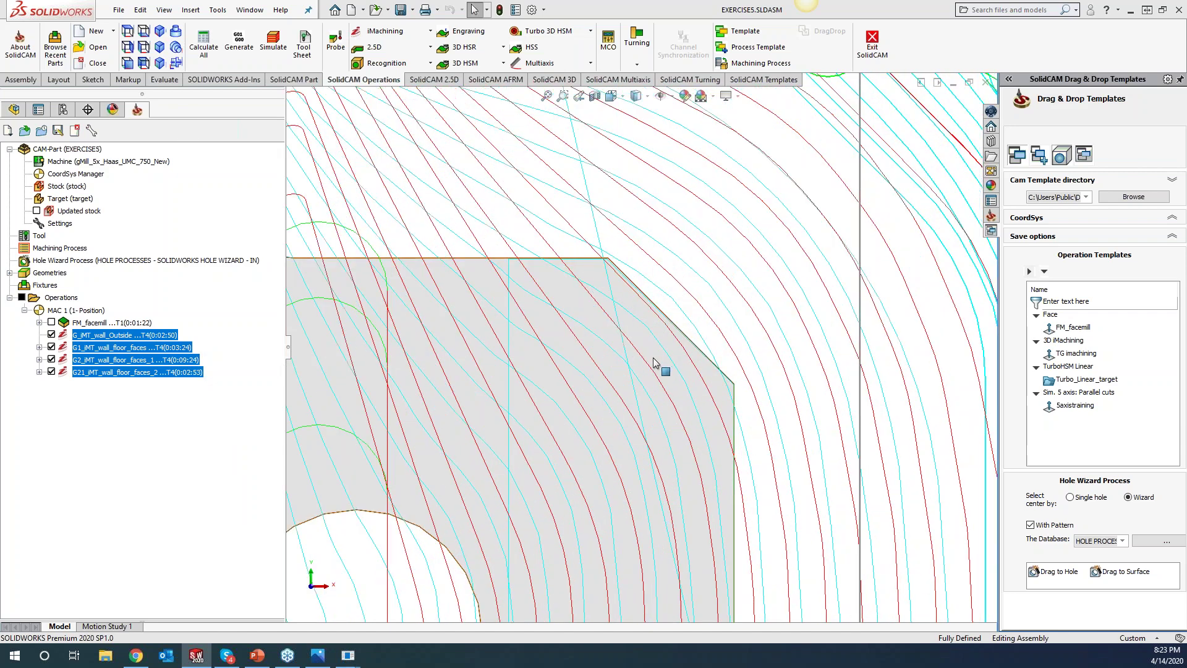
scroll(644, 392, up, 1)
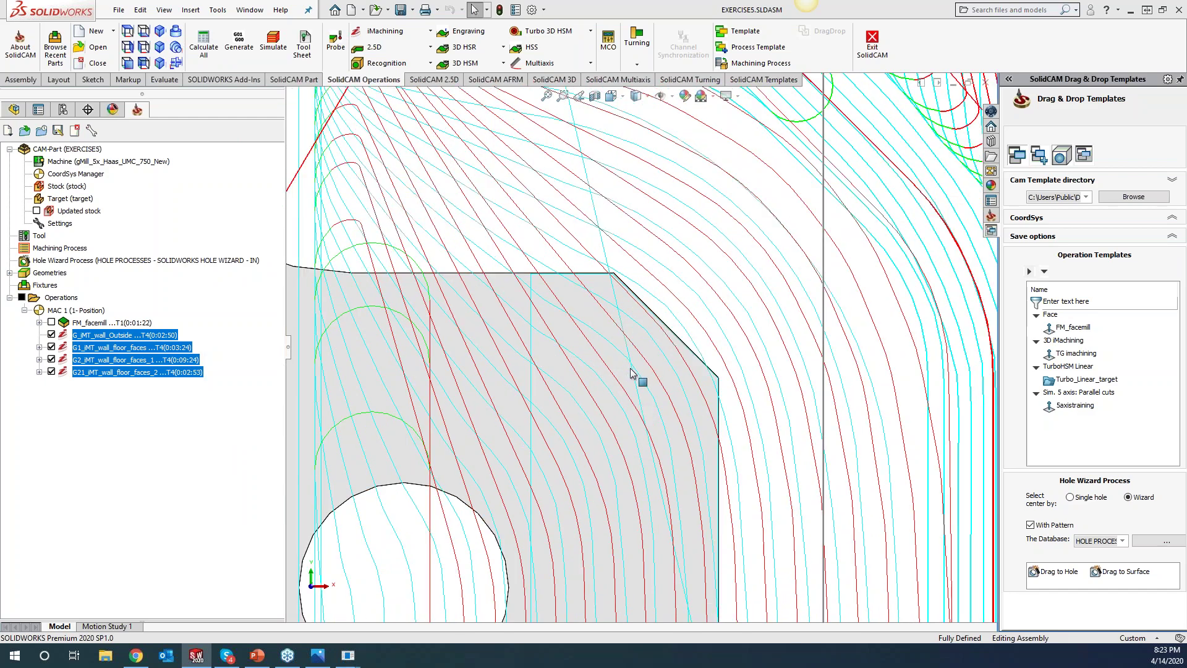
scroll(628, 367, up, 3)
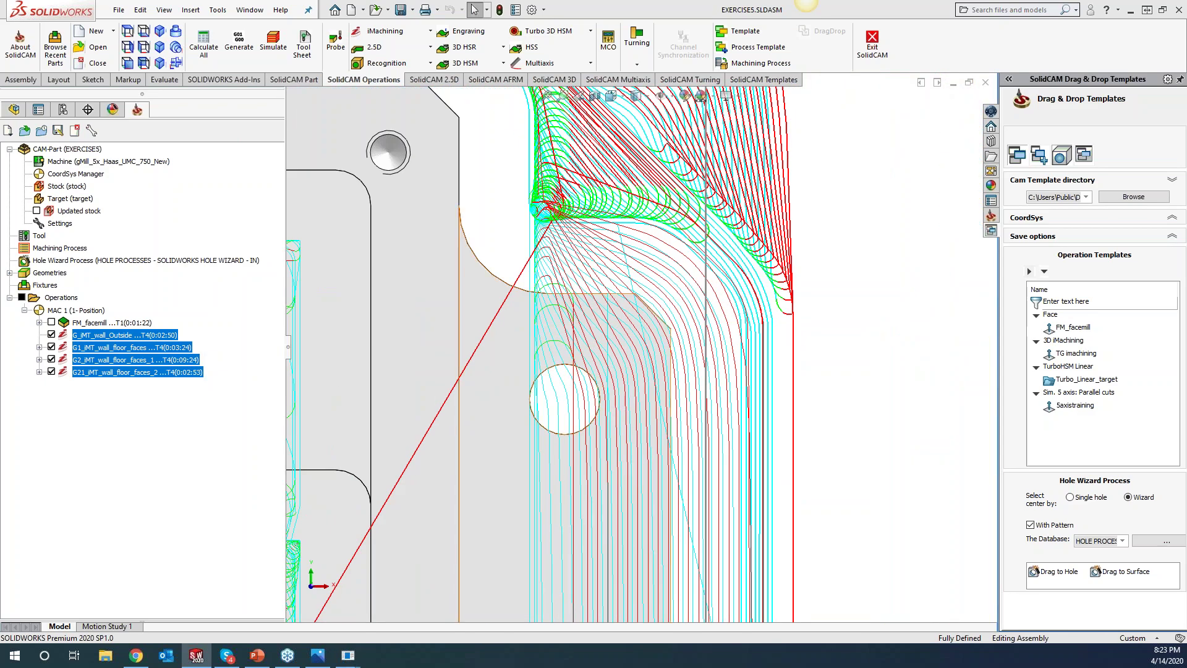
scroll(544, 209, down, 3)
scroll(569, 230, down, 1)
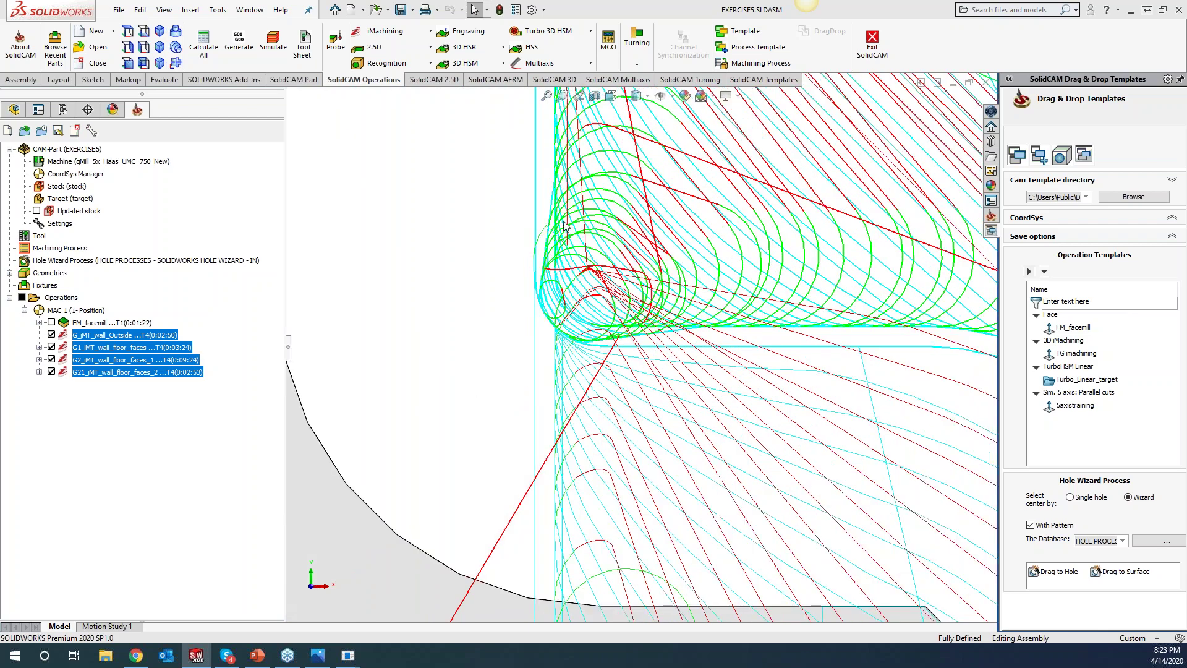
scroll(569, 230, up, 3)
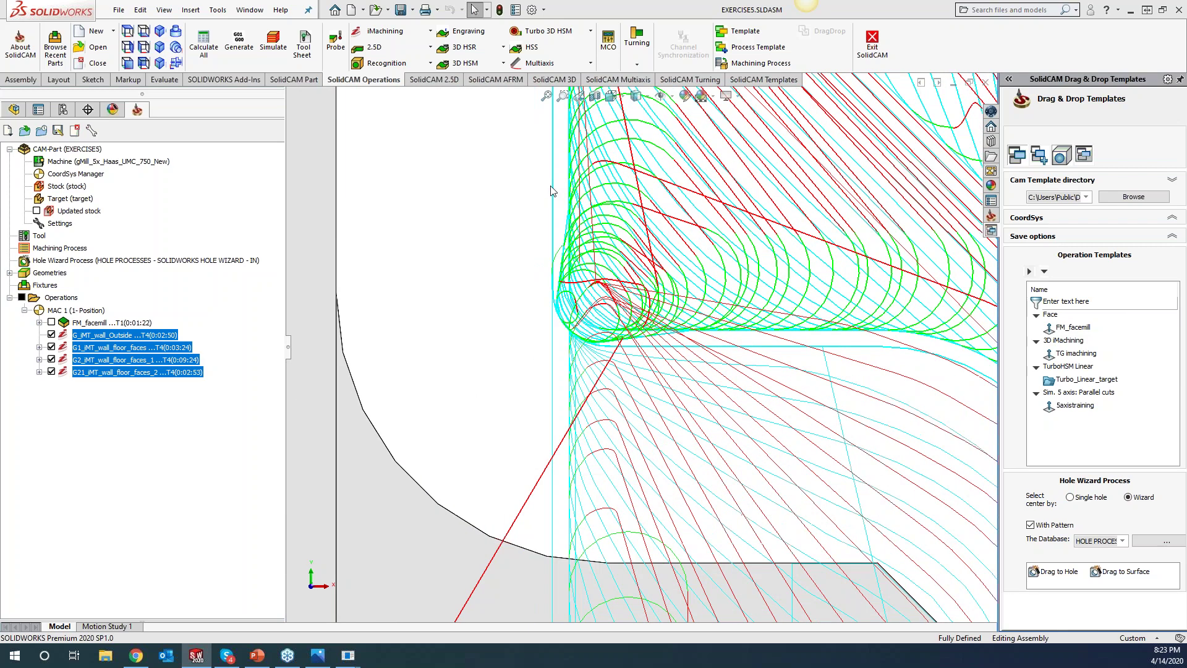
scroll(572, 238, down, 5)
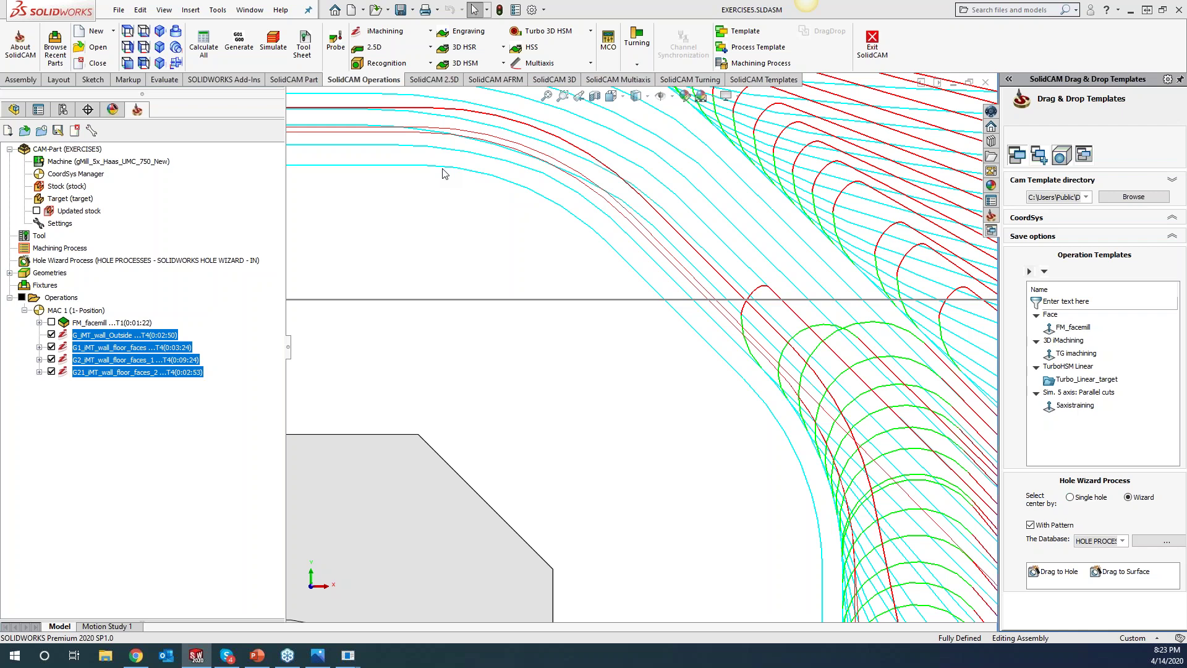
key(alt+Tab)
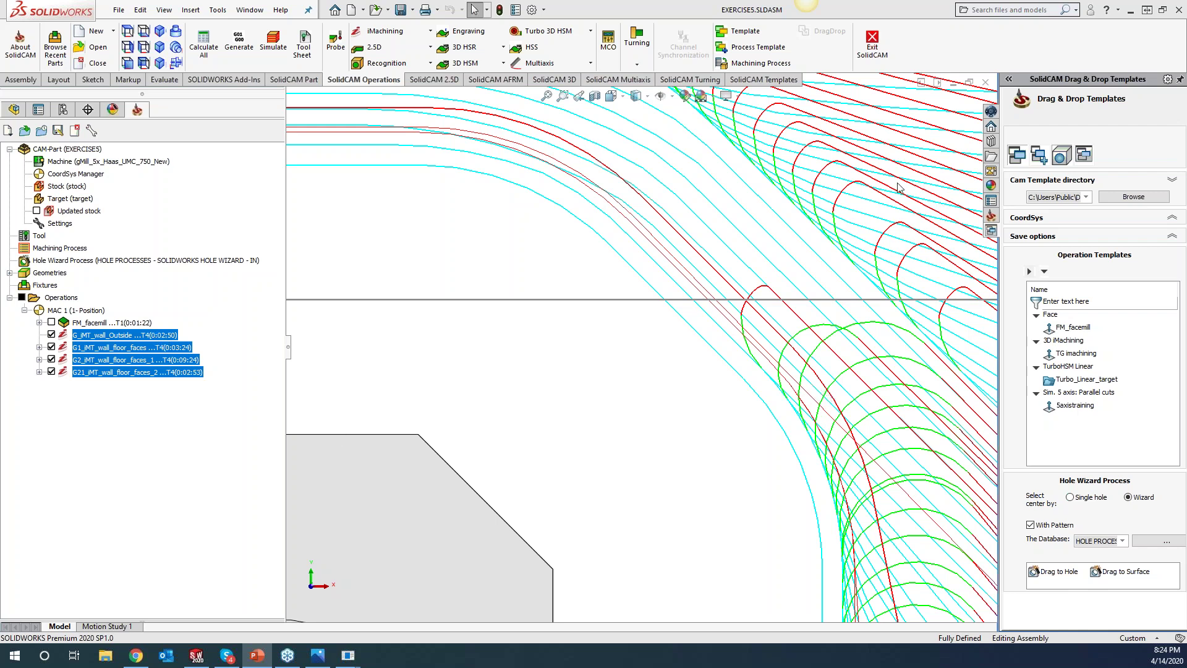
- Open the G_iMT_wall_Outside operation and display only its tool path, viewed at the part's outer corner
click(163, 335)
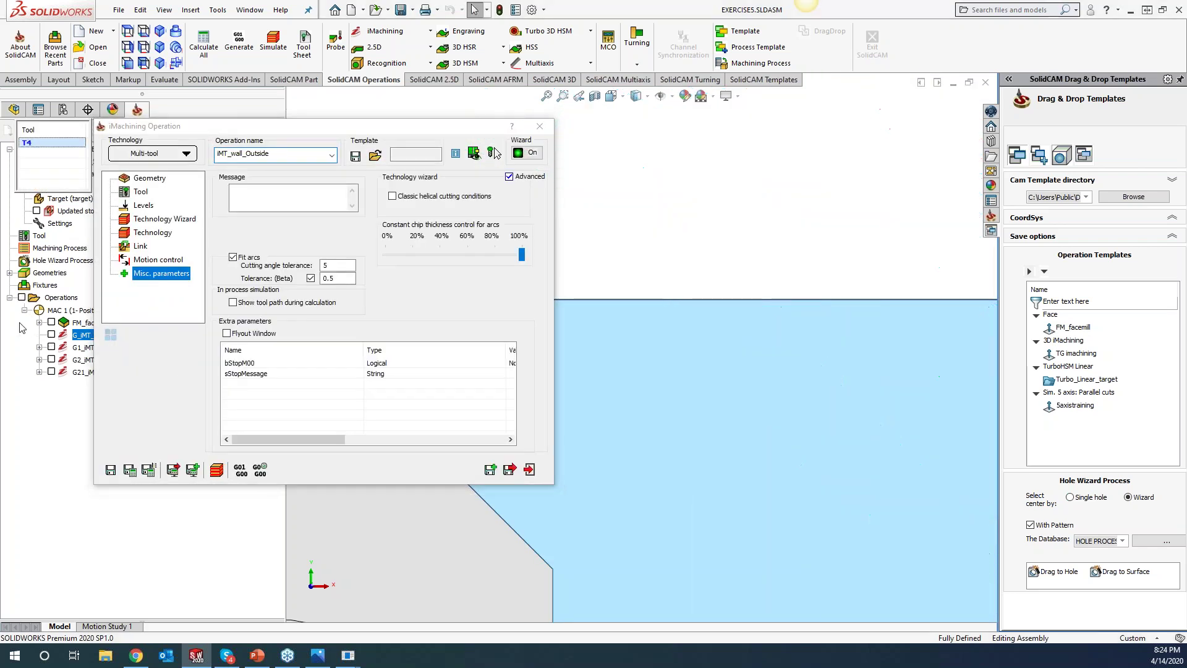
click(51, 334)
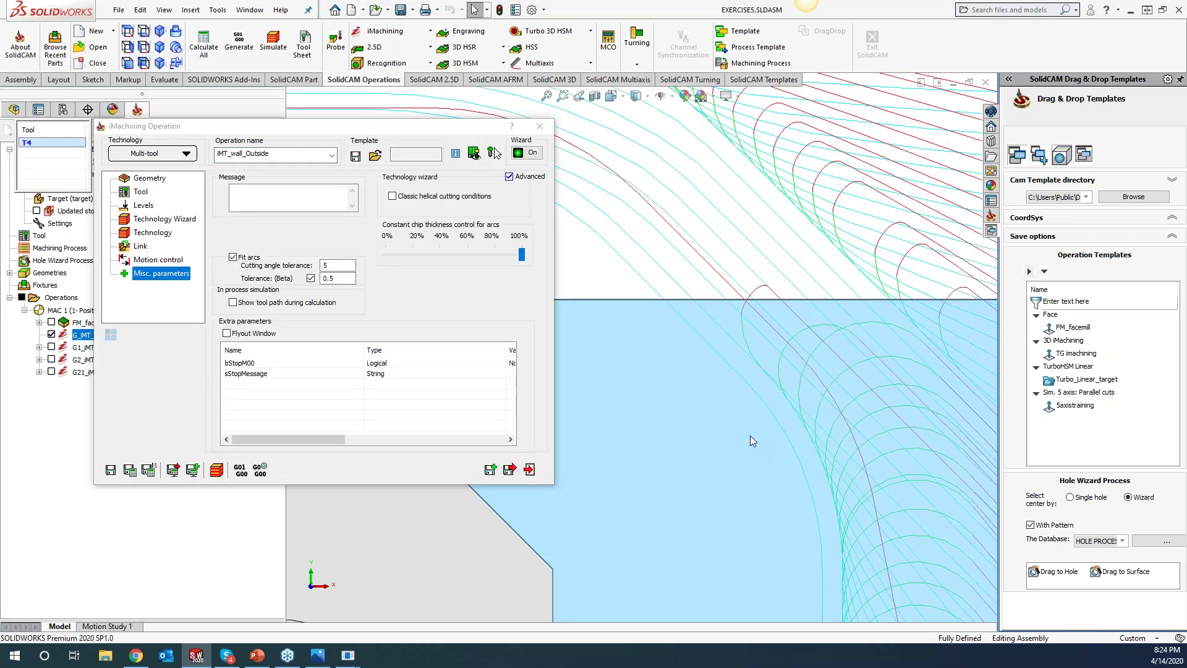
scroll(740, 436, up, 7)
scroll(766, 396, down, 6)
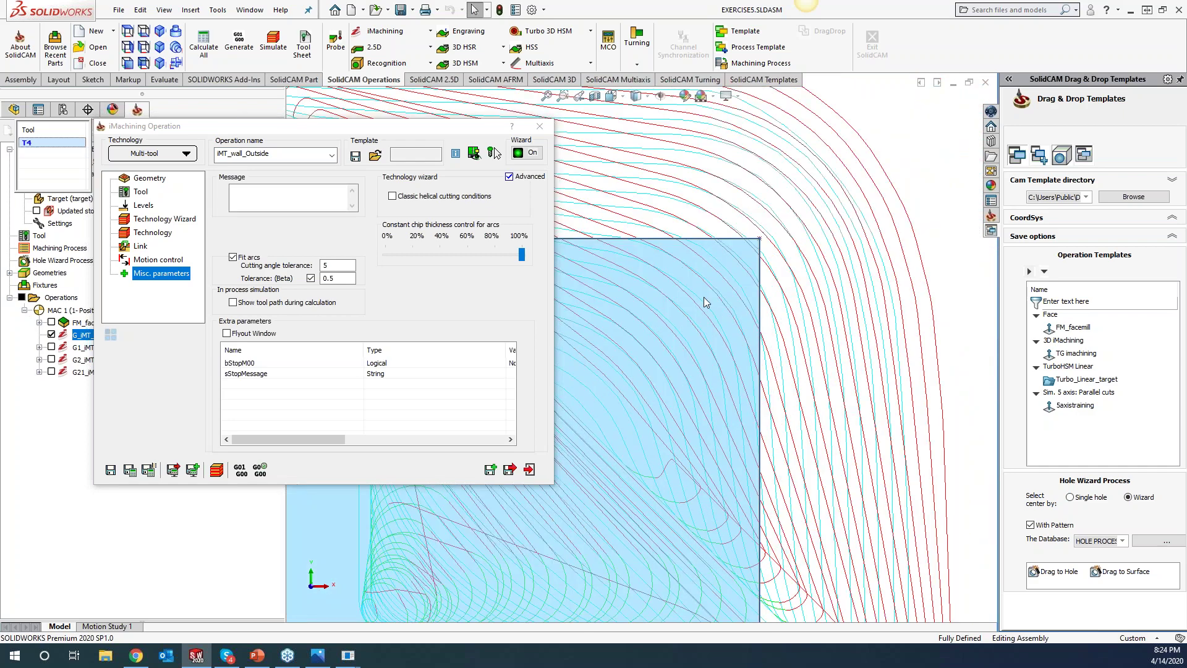
scroll(698, 294, up, 2)
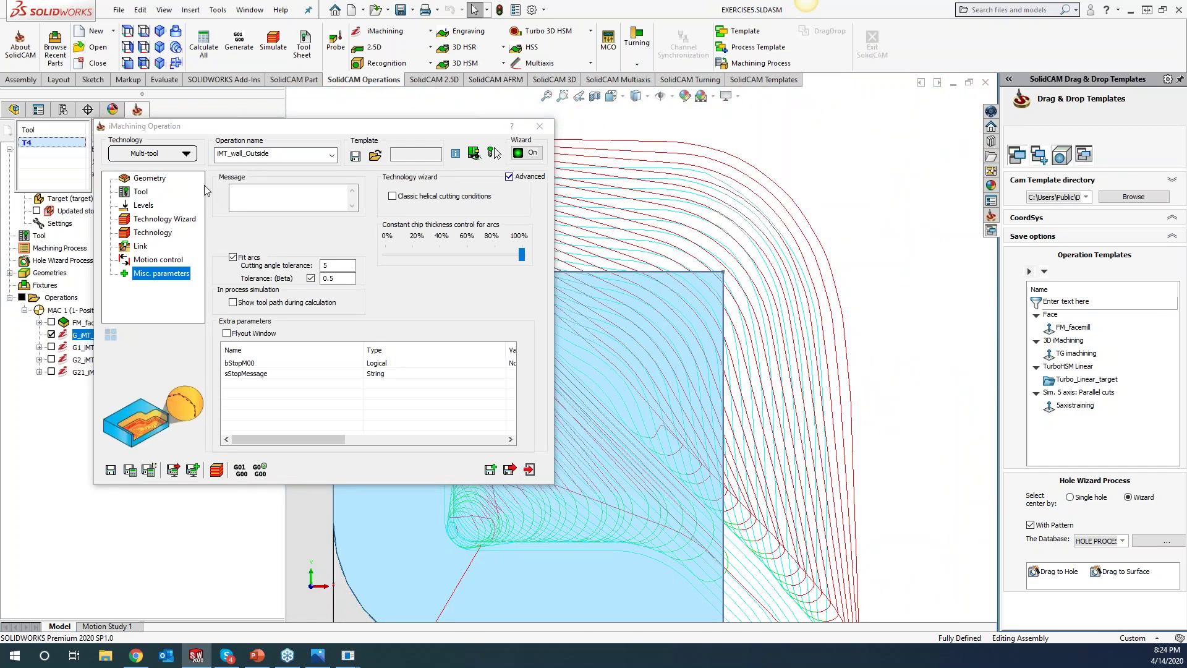
- Review the Technology Wizard cutting conditions and Technology settings of iMT_wall_Outside, with the dialog moved clear of the operations list
click(512, 126)
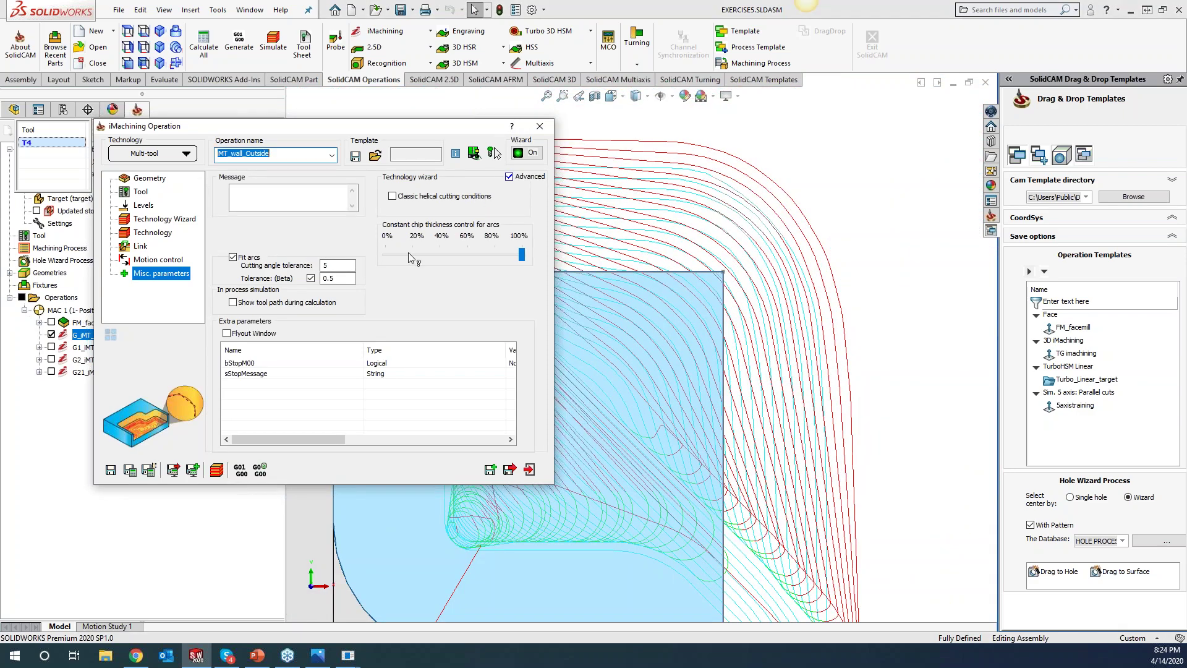
click(348, 278)
click(602, 13)
click(143, 220)
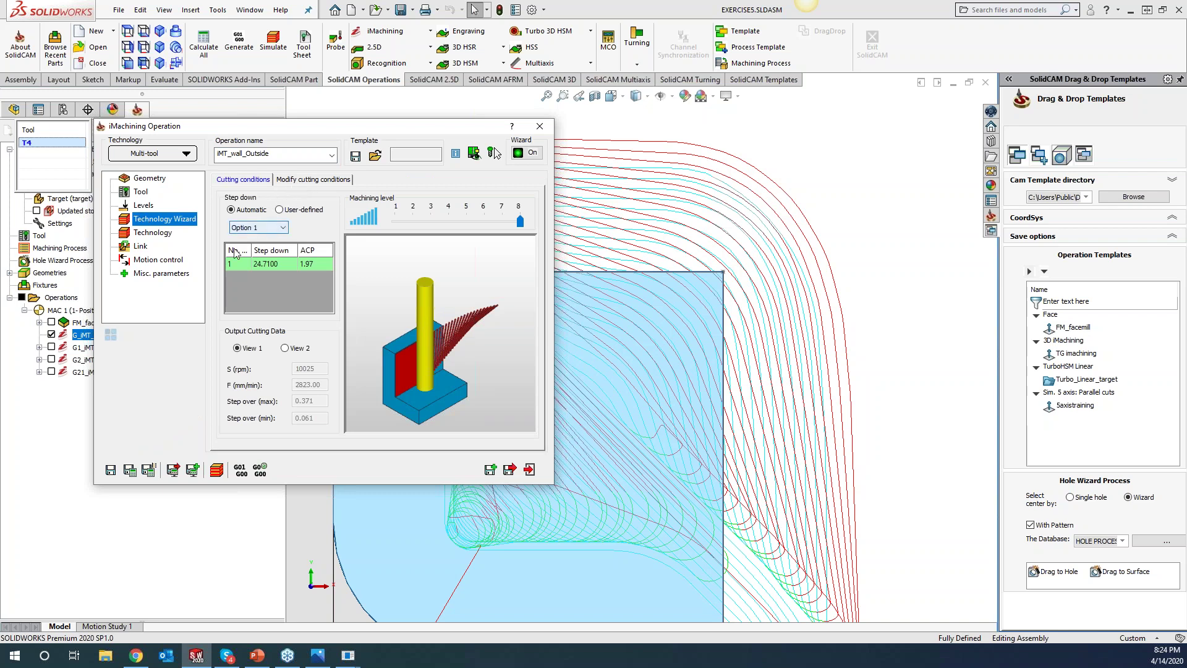
click(158, 235)
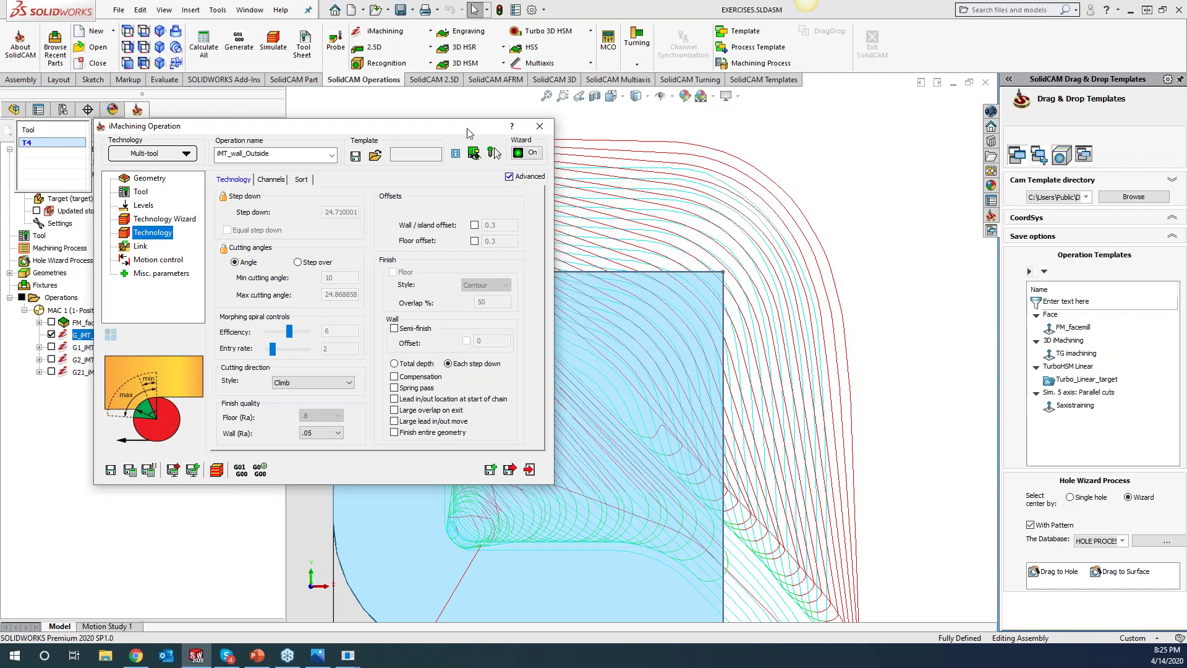
drag(468, 132, 622, 96)
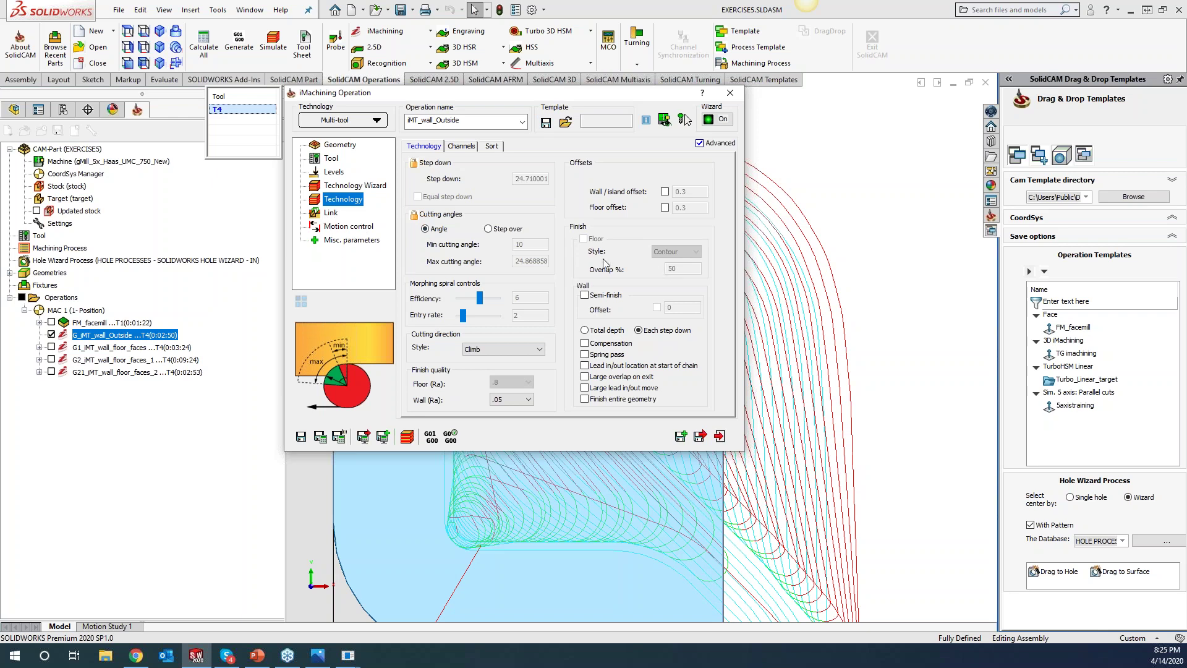
- Review the Fit arcs cutting angle tolerance in the Misc. parameters of iMT_wall_Outside
click(339, 239)
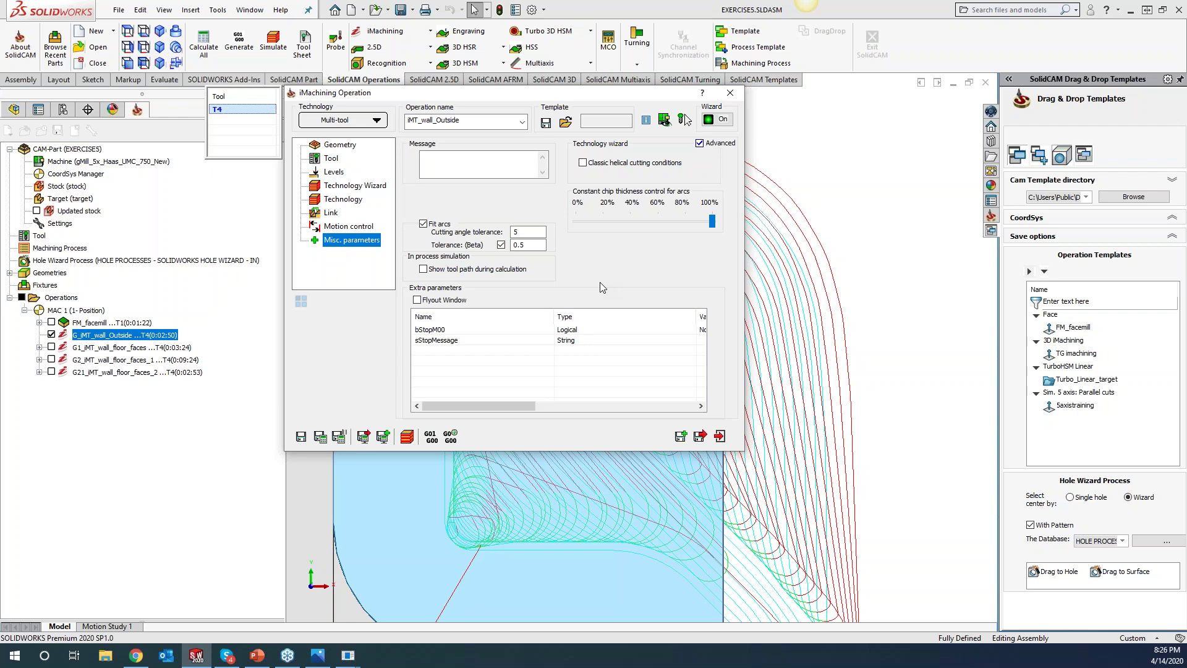
click(534, 230)
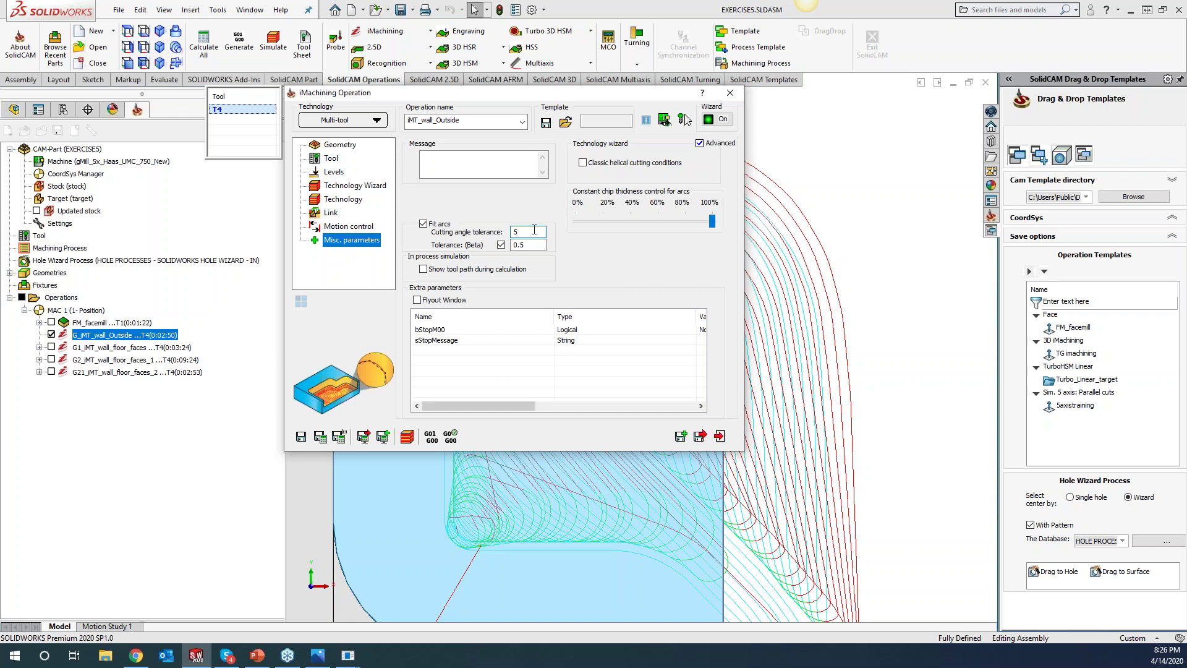
double_click(534, 230)
- Close the old GCode listings and generate fresh GCode for iMT_wall_Outside
mouse_move(348, 655)
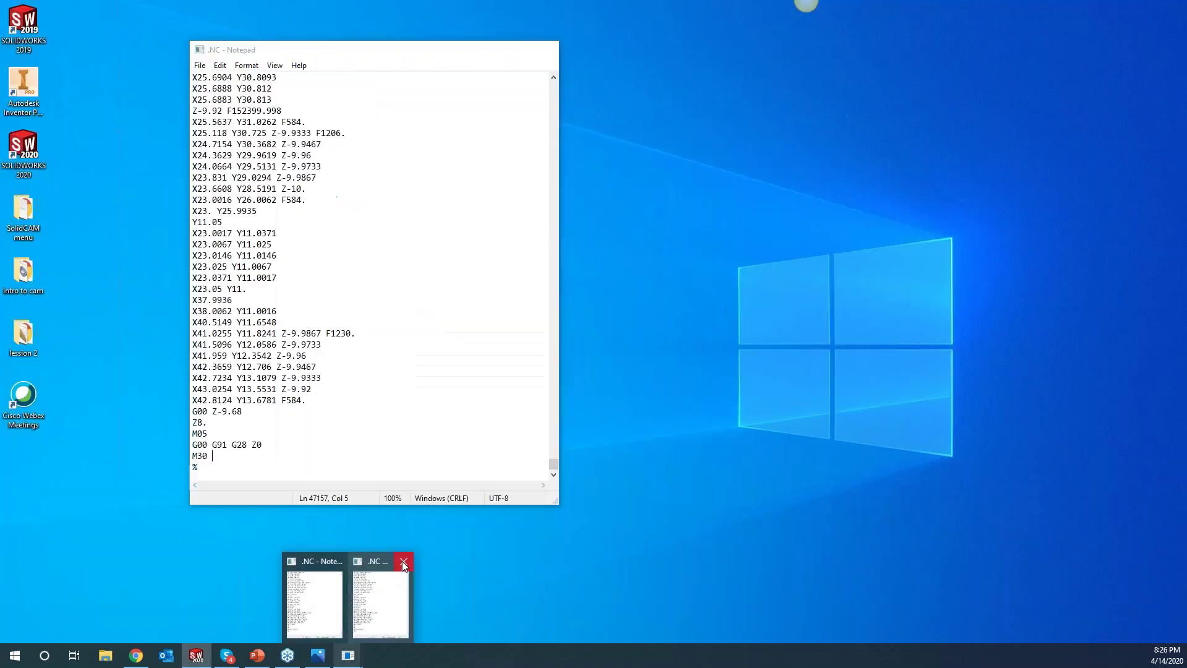
click(403, 562)
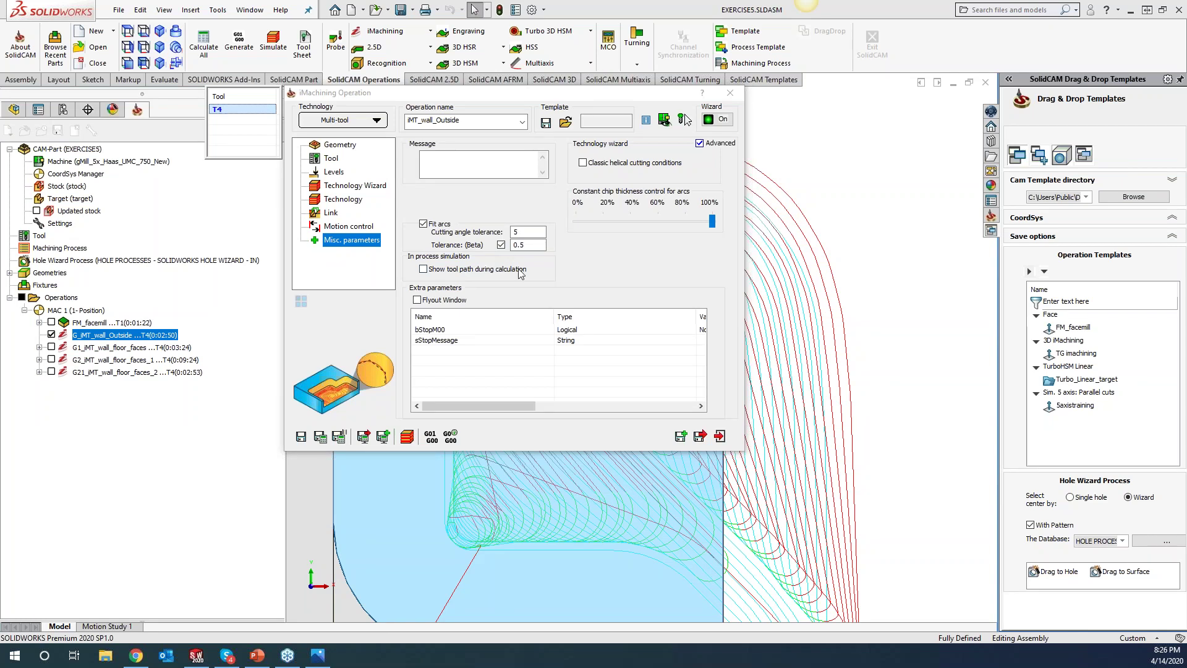
click(431, 437)
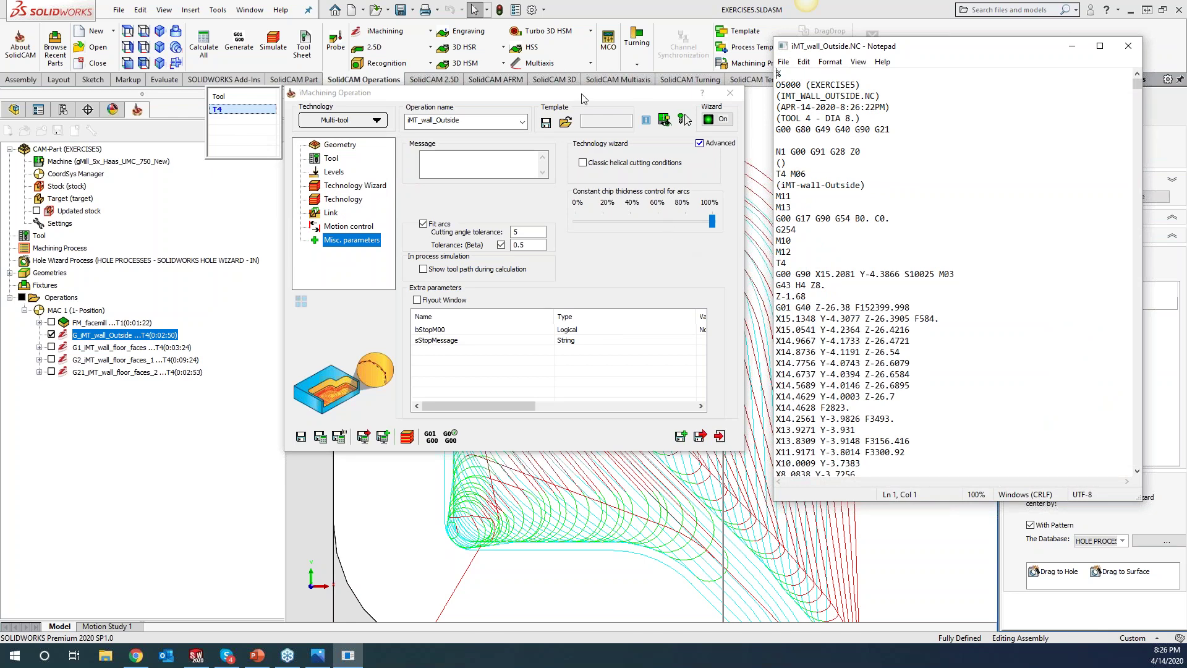
- Set the Fit arcs cutting angle tolerance of iMT_wall_Outside to 25, then save and calculate the operation
click(560, 89)
drag(560, 89, 463, 55)
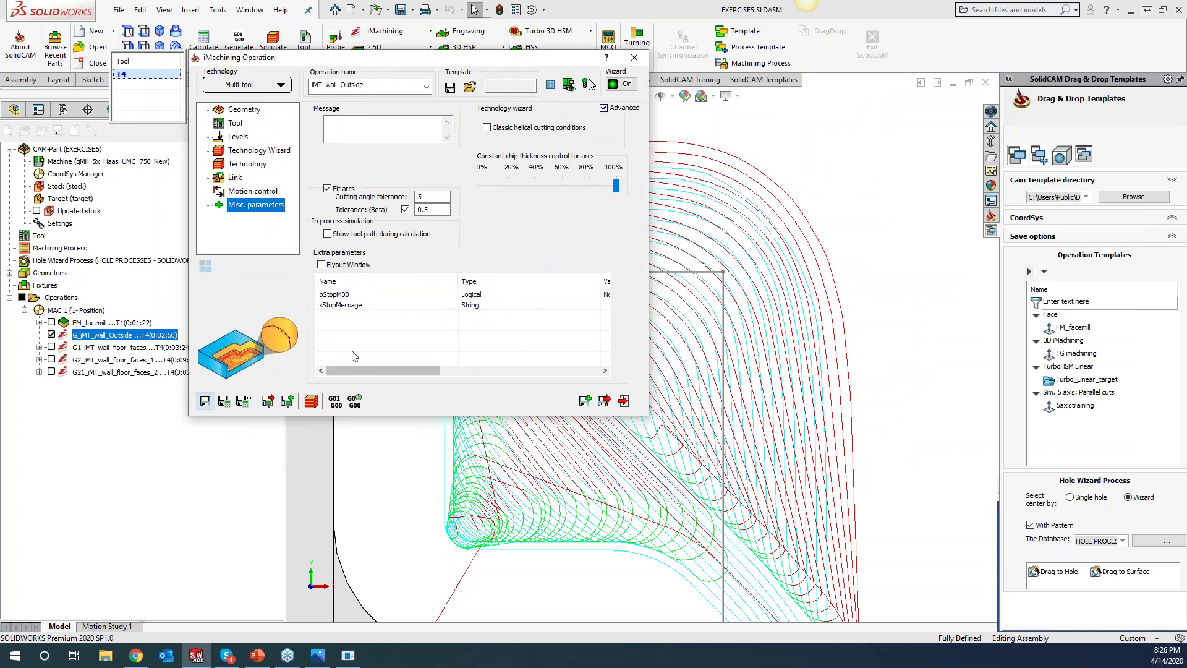
double_click(434, 197)
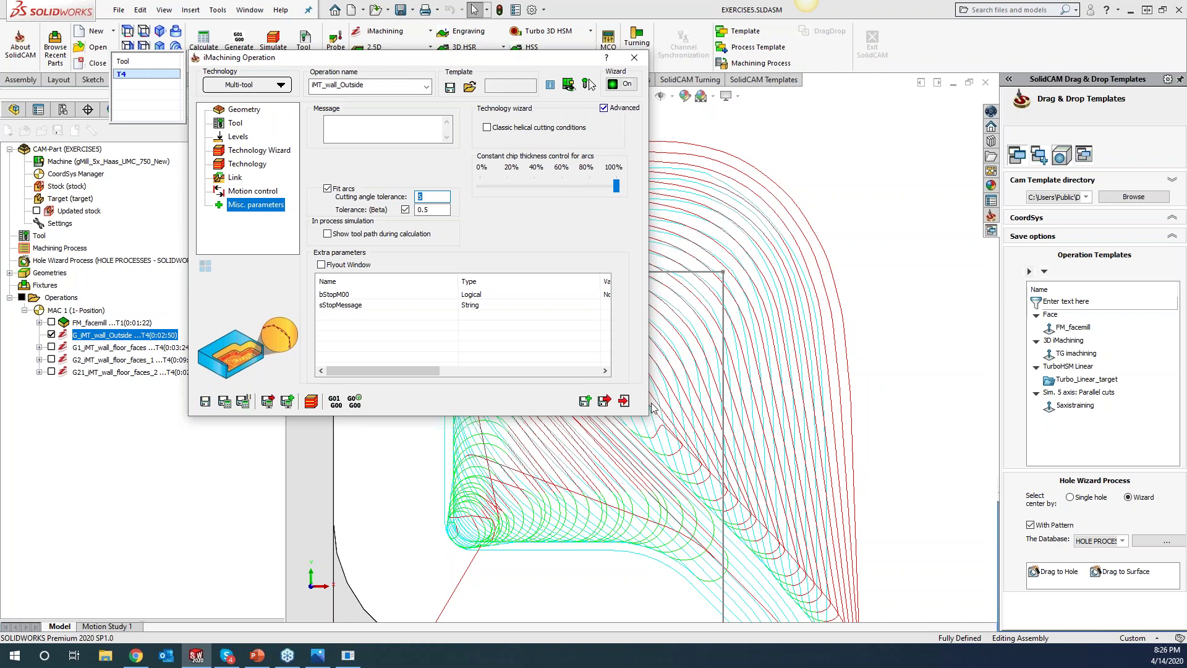
text(25)
click(223, 401)
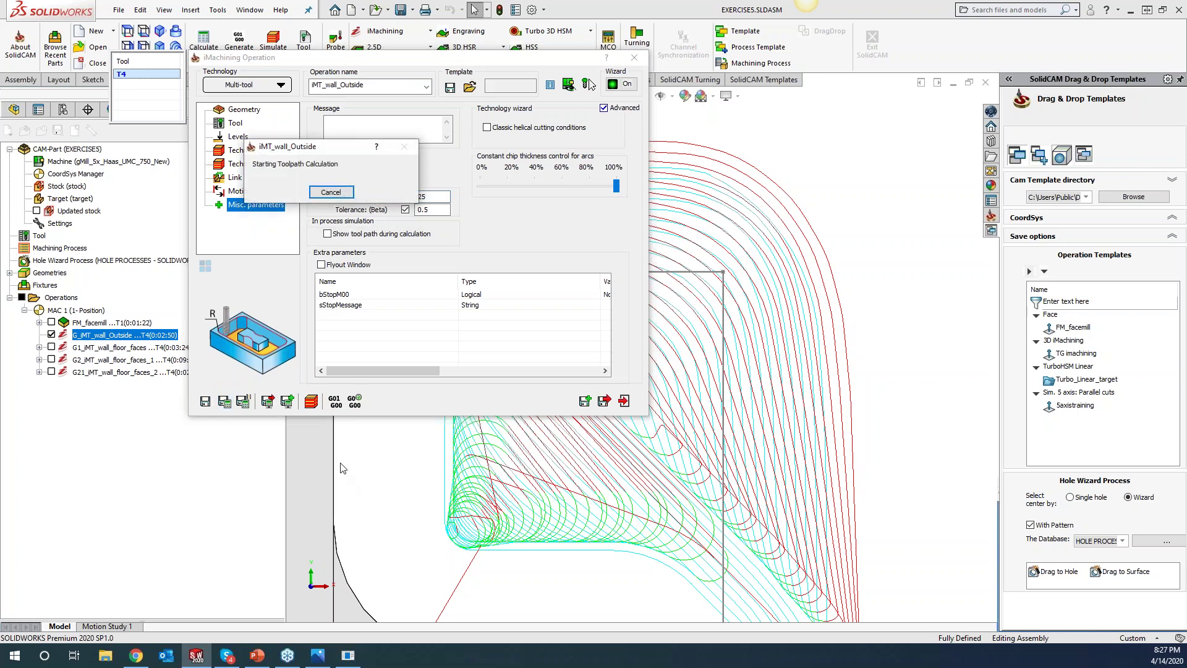
- Generate GCode from the recalculated iMT_wall_Outside operation and show the listing alongside the previous one
click(335, 401)
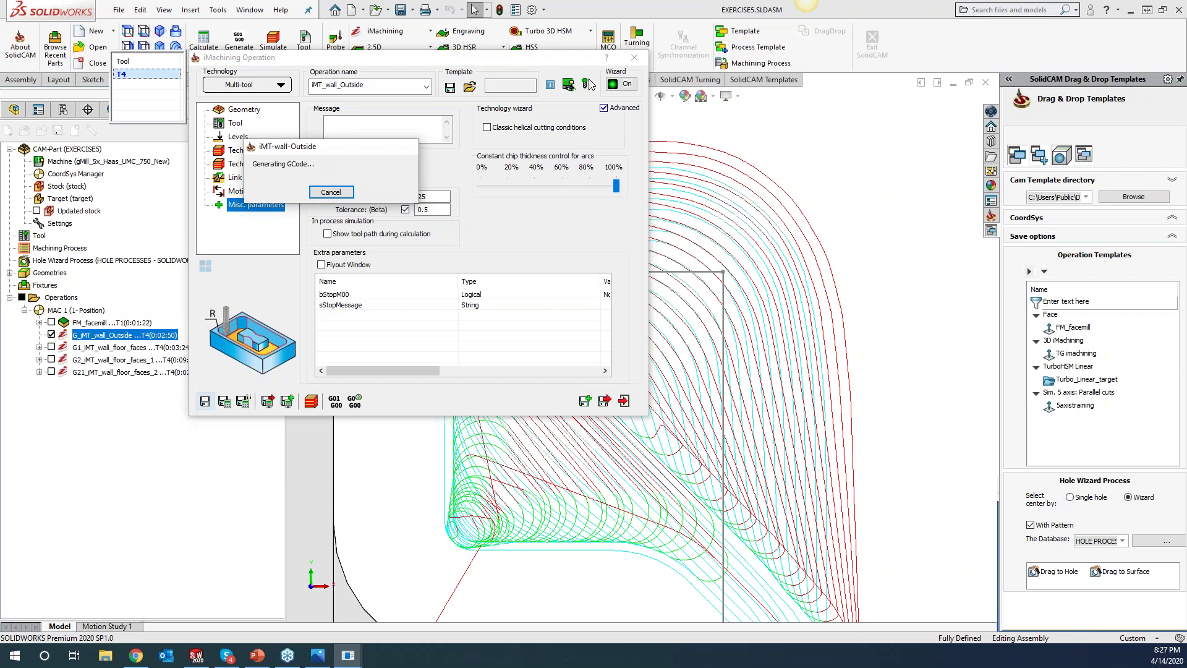
drag(977, 46, 280, 31)
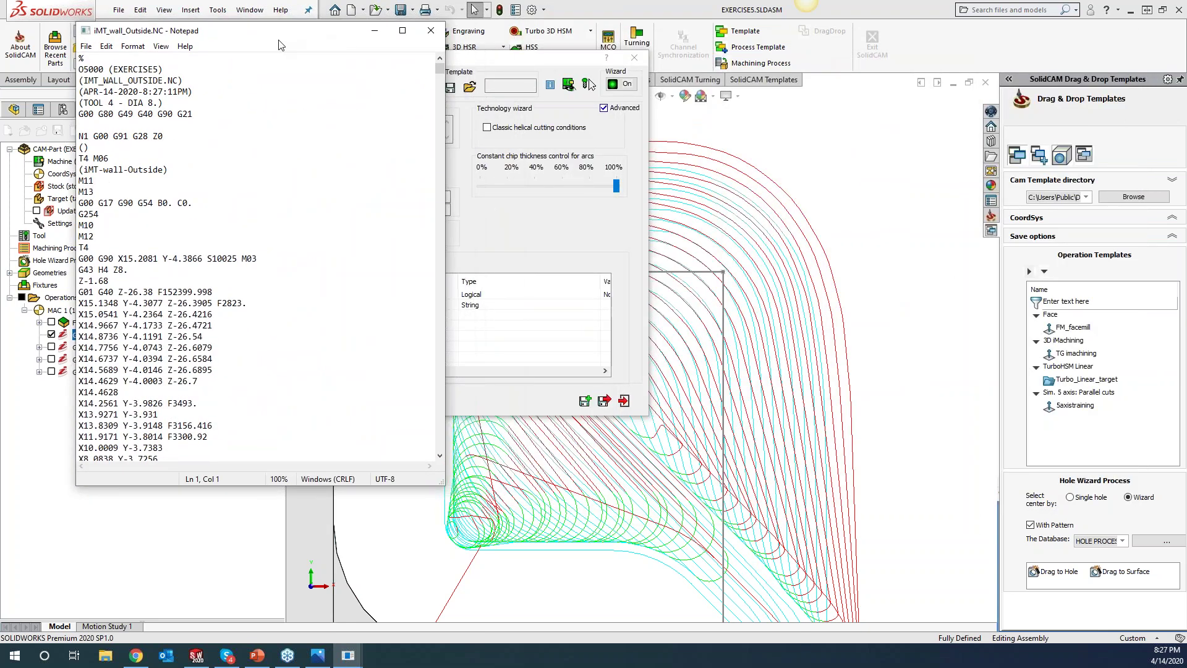
click(348, 655)
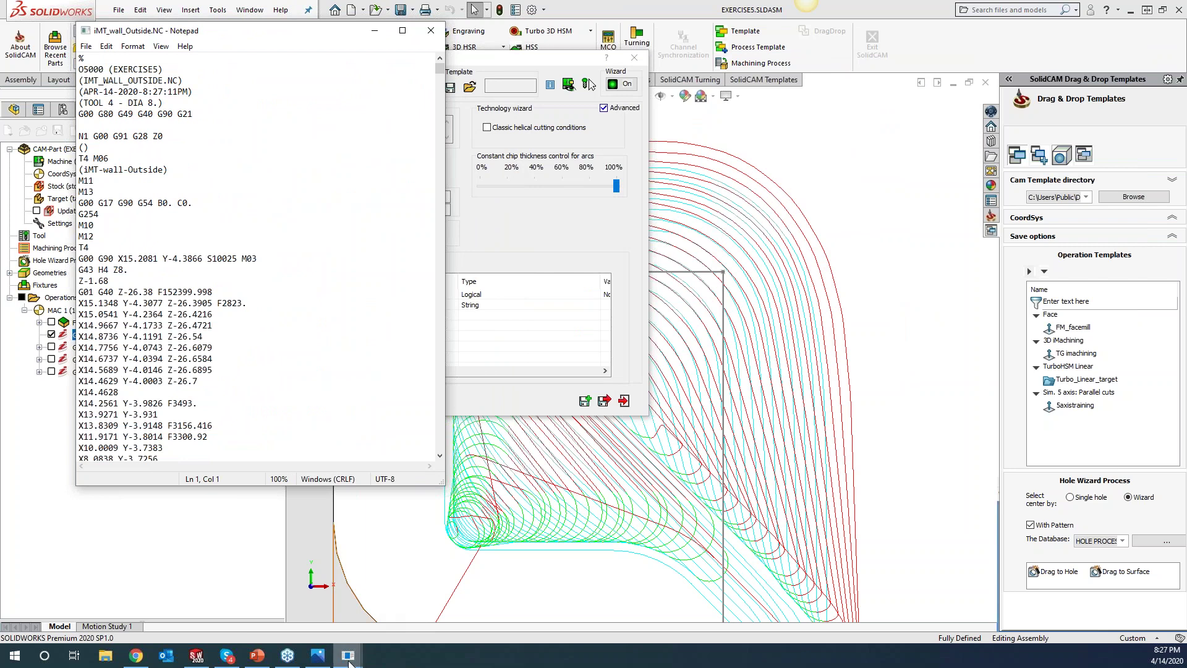
click(314, 603)
- Compare the line numbers at the ends of the two iMT_wall_Outside GCode listings
scroll(852, 309, down, 10)
drag(1136, 87, 1125, 469)
click(801, 465)
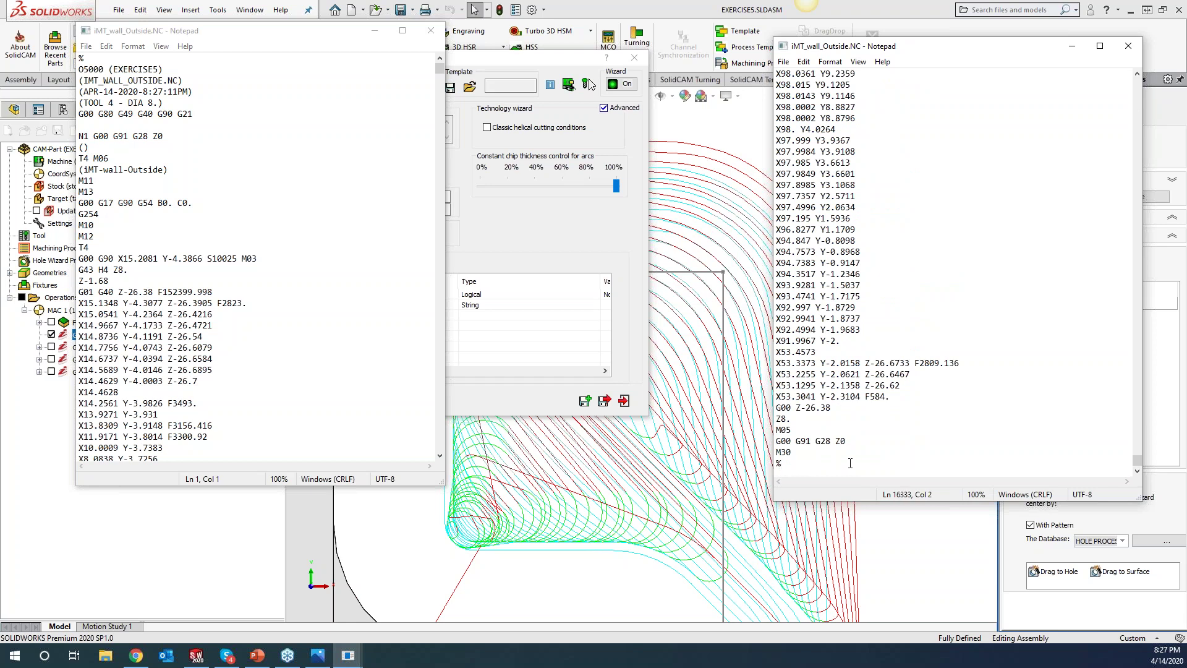
drag(440, 66, 436, 447)
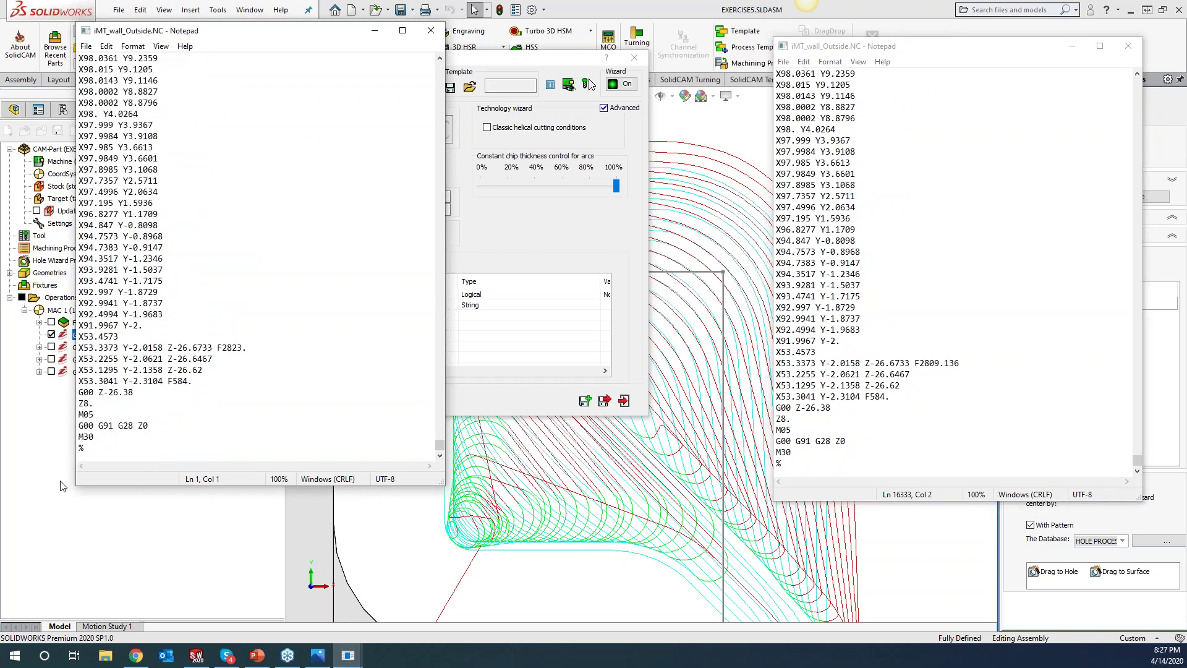
click(87, 446)
- Close both GCode listings and the iMT_wall_Outside operation
click(431, 30)
click(635, 59)
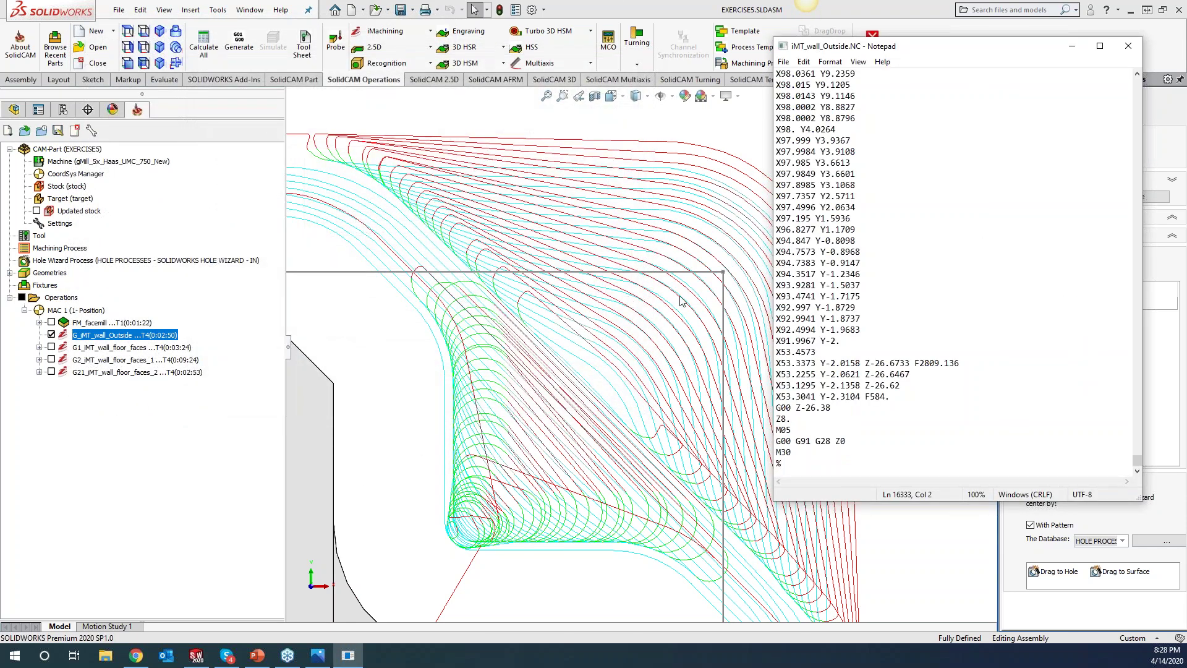
click(1127, 47)
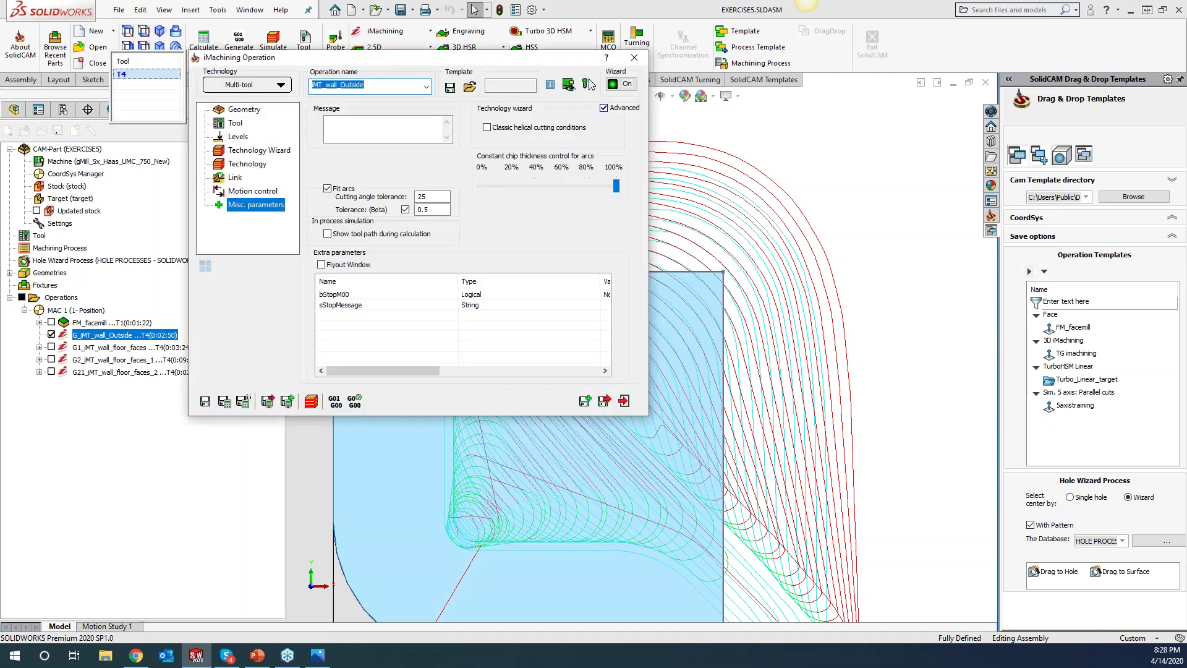
- Turn off approximating arcs by lines in the Motion control settings of iMT_wall_Outside, recalculate it and generate its GCode
click(265, 191)
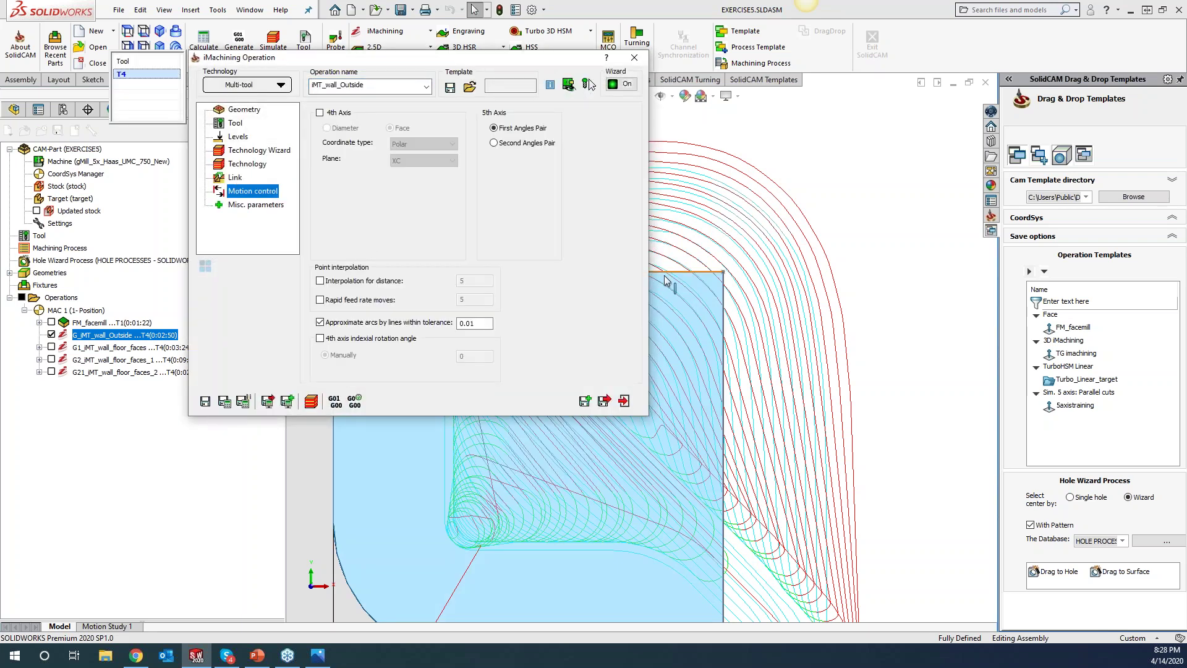
click(320, 322)
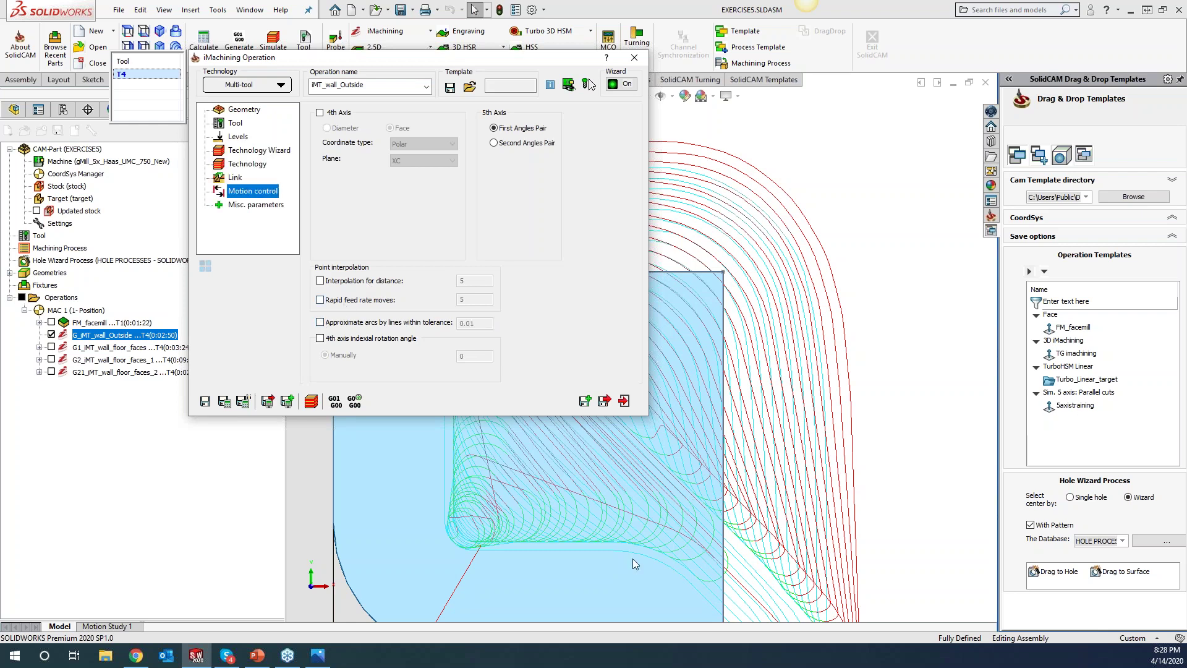
click(225, 402)
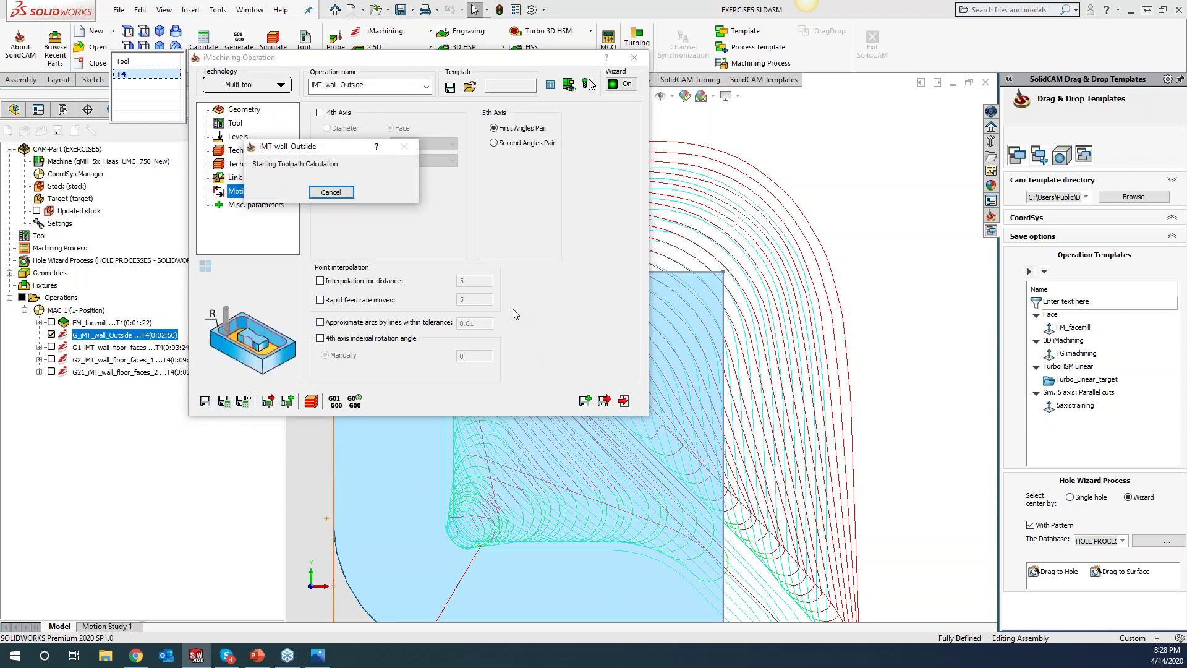
click(335, 402)
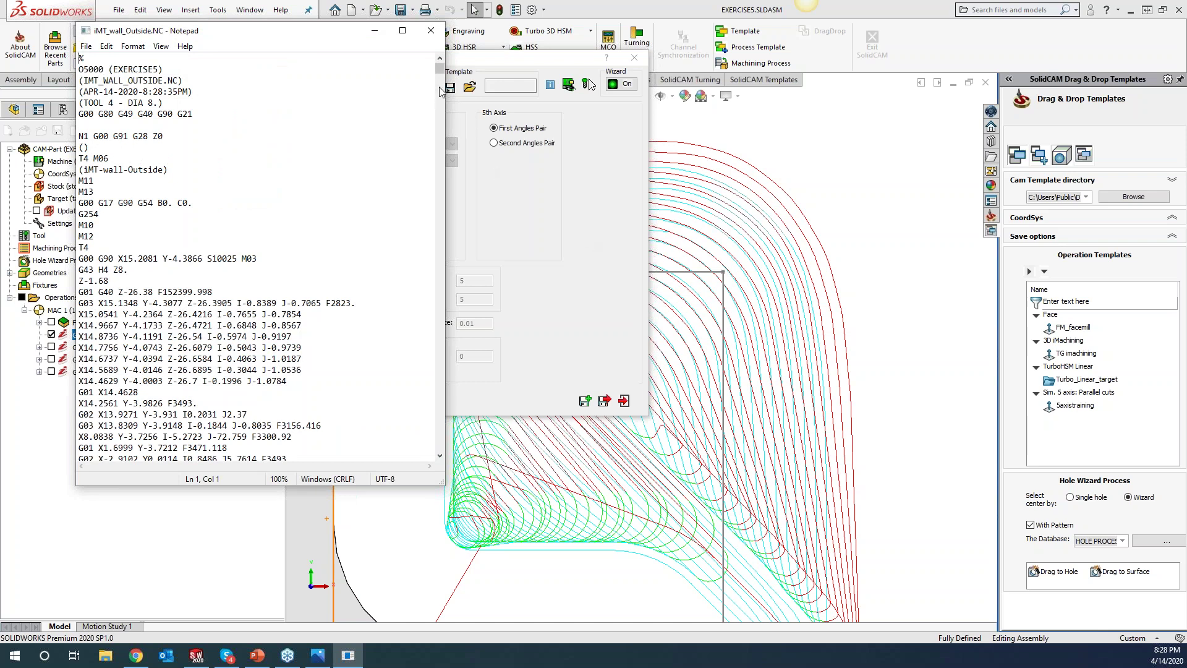
- Check the line number at the end of the GCode listing and the operation's Fit arcs tolerances, closing both windows
drag(440, 74, 421, 460)
click(94, 447)
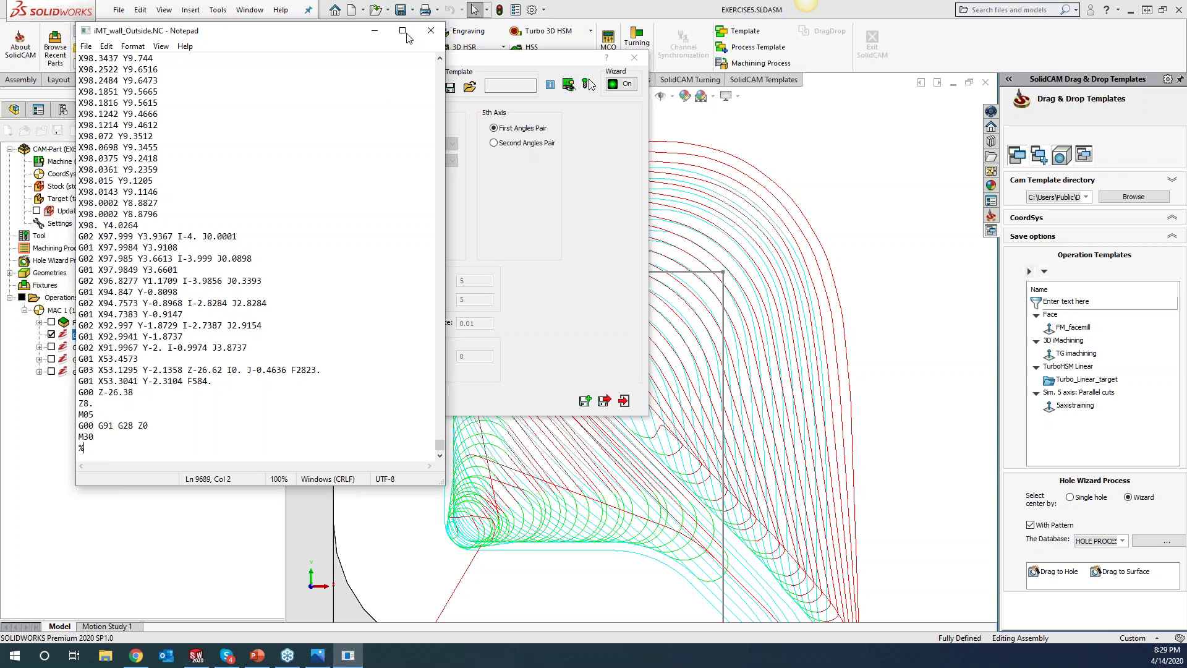
click(431, 31)
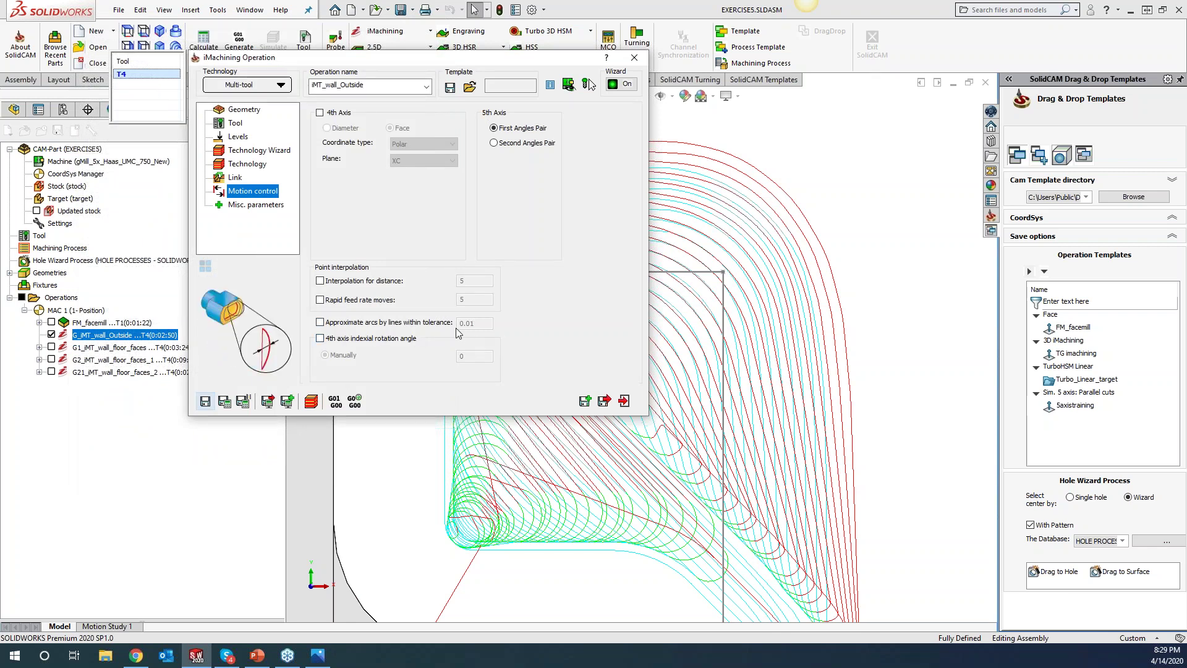
click(255, 205)
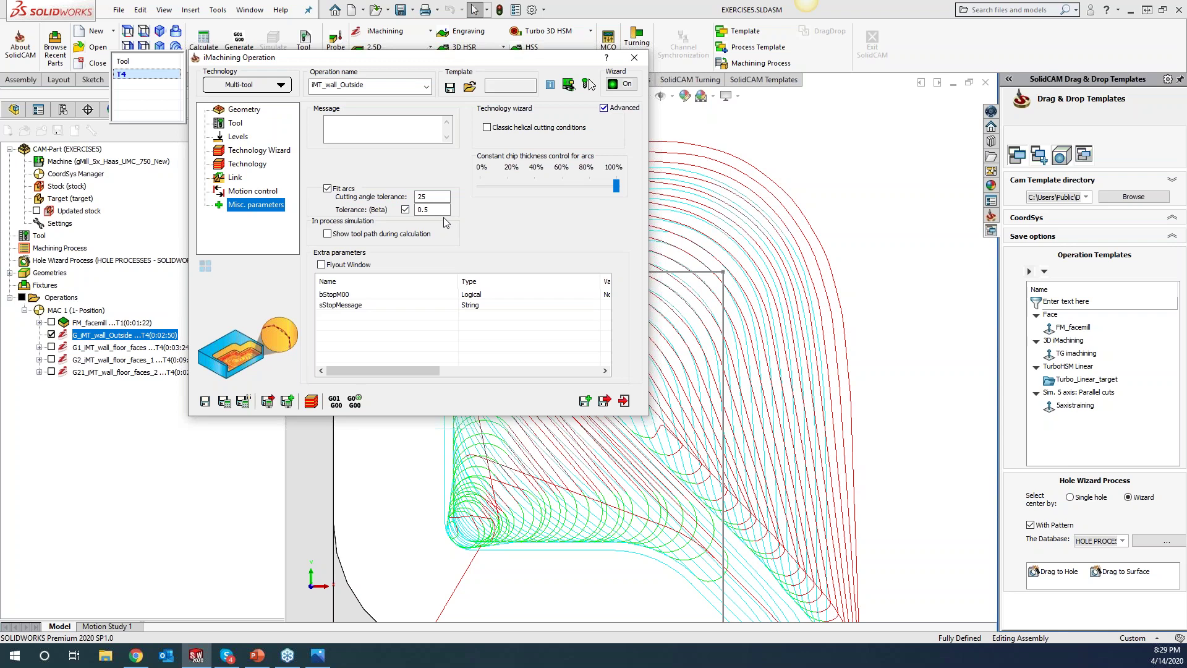
click(635, 57)
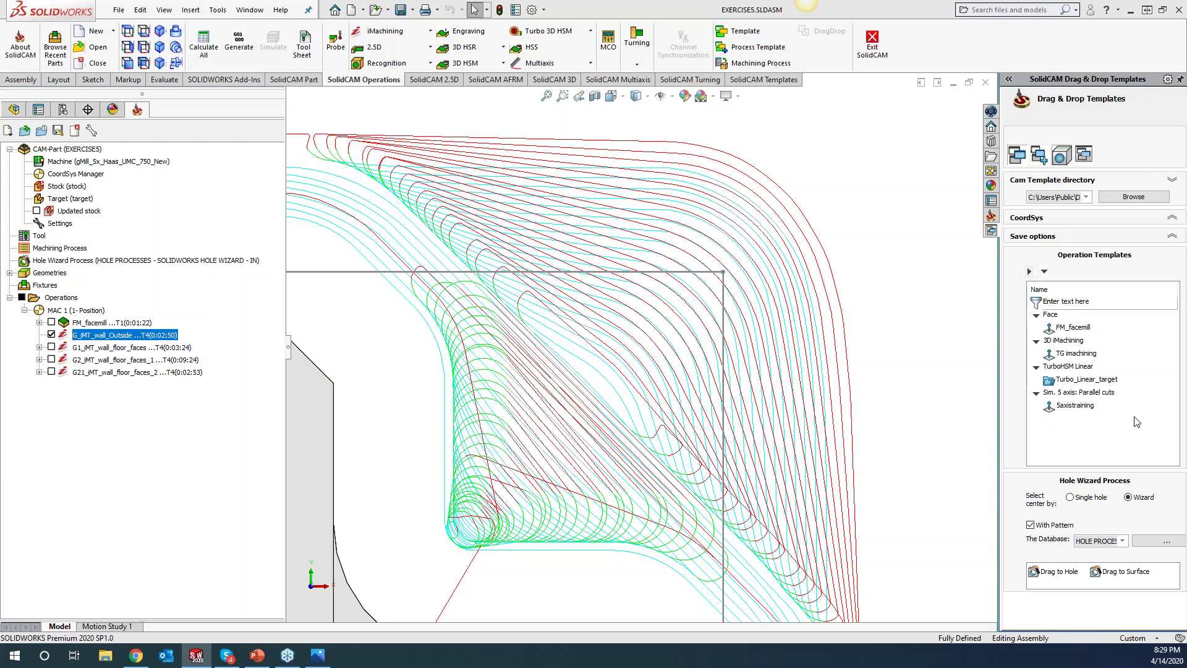
- Close the EXERCISES CAM-part and open the recent CAM-part iM3D_MaxCuttingAngle.prz
click(75, 130)
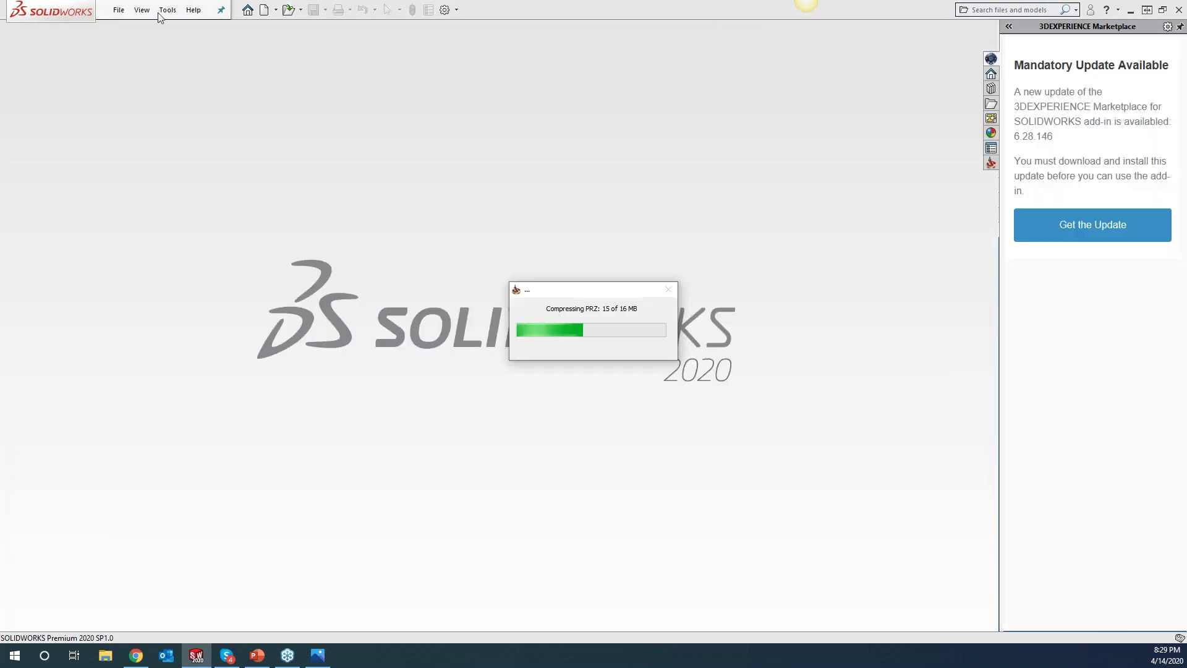
click(167, 10)
mouse_move(179, 59)
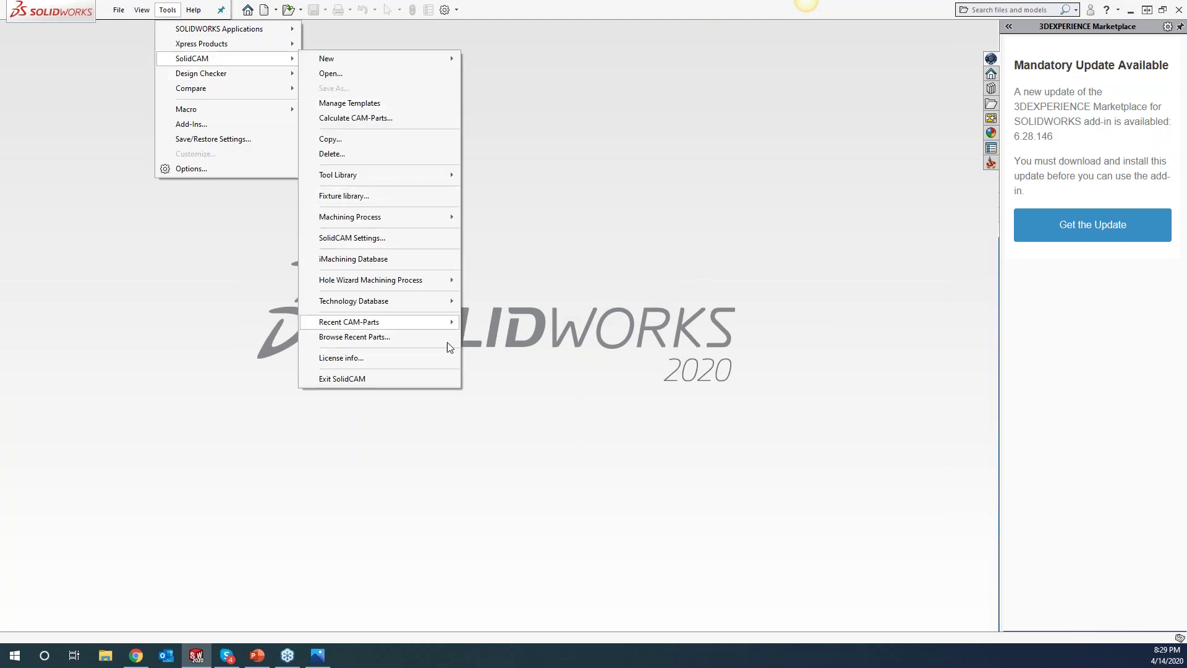
mouse_move(410, 325)
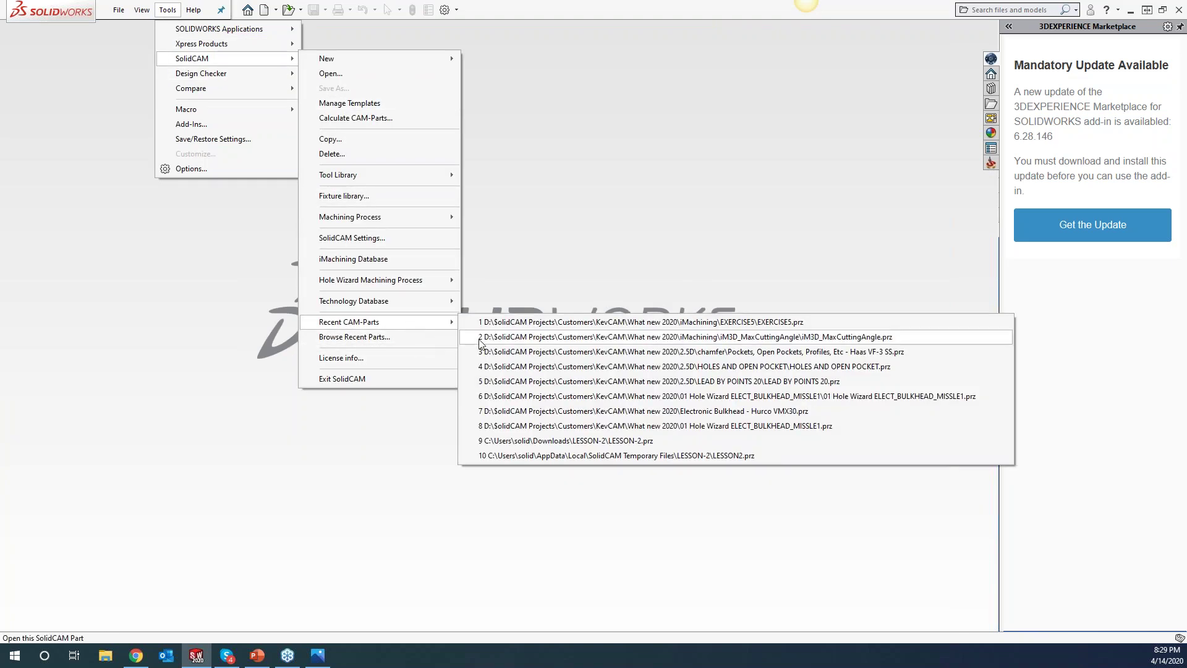
click(529, 337)
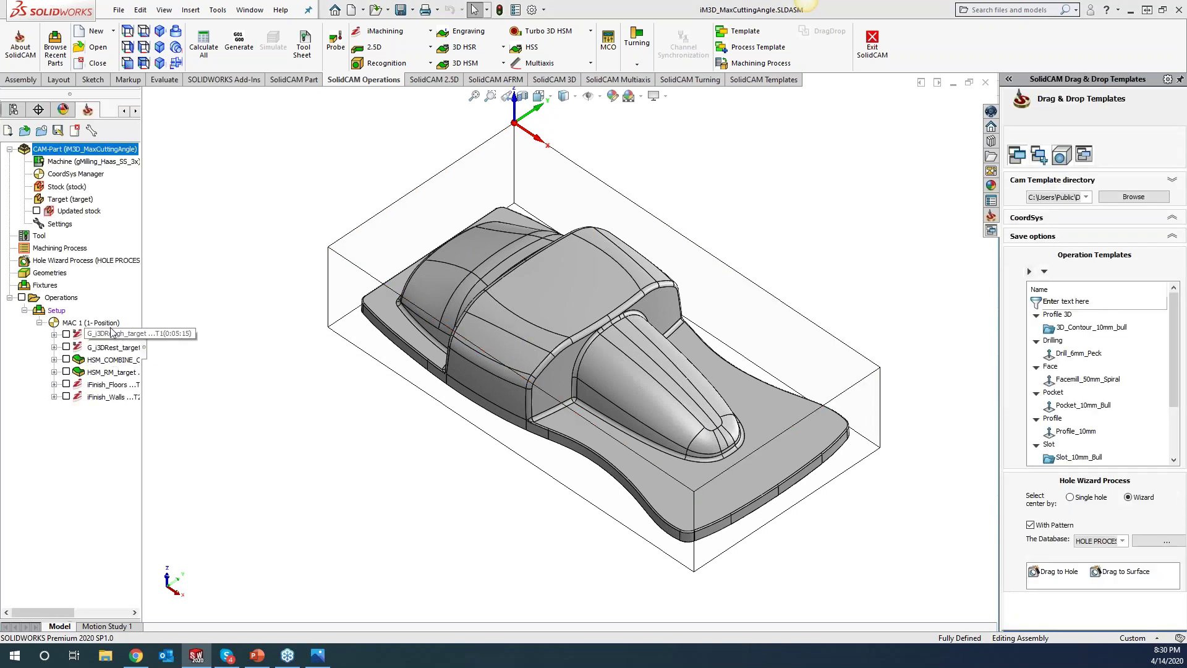
- Preview the G_i3DRough_target tool path, then open the operation and enable its Max Cutting Angle of 80 for Rest Rough
click(66, 334)
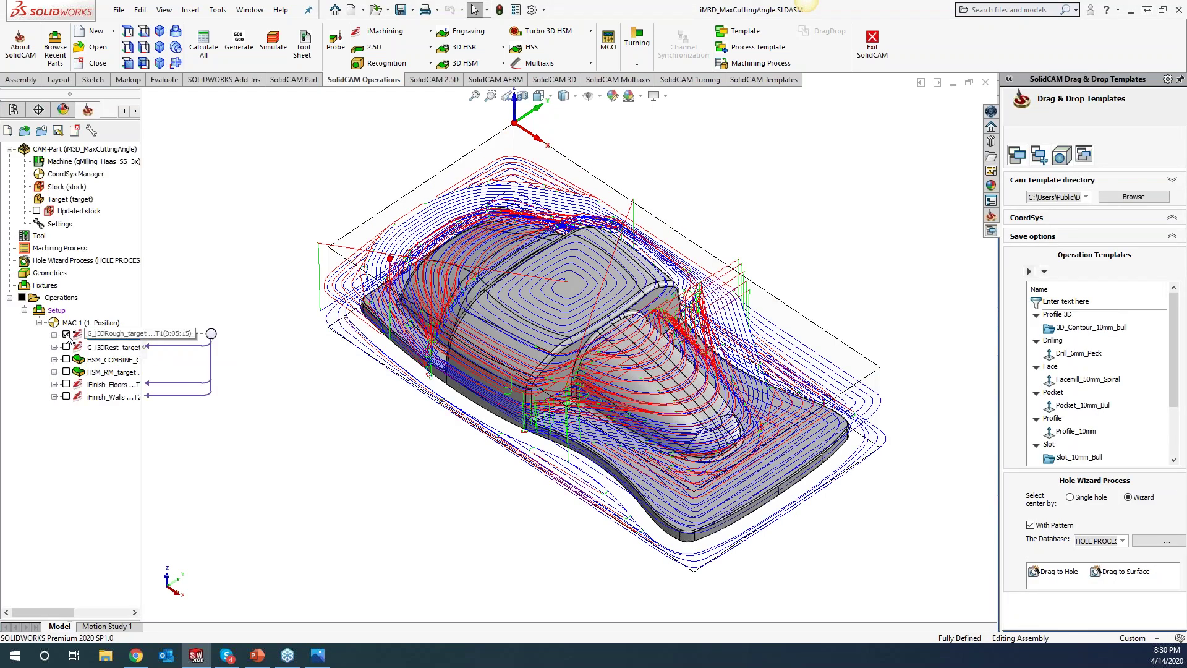
click(66, 334)
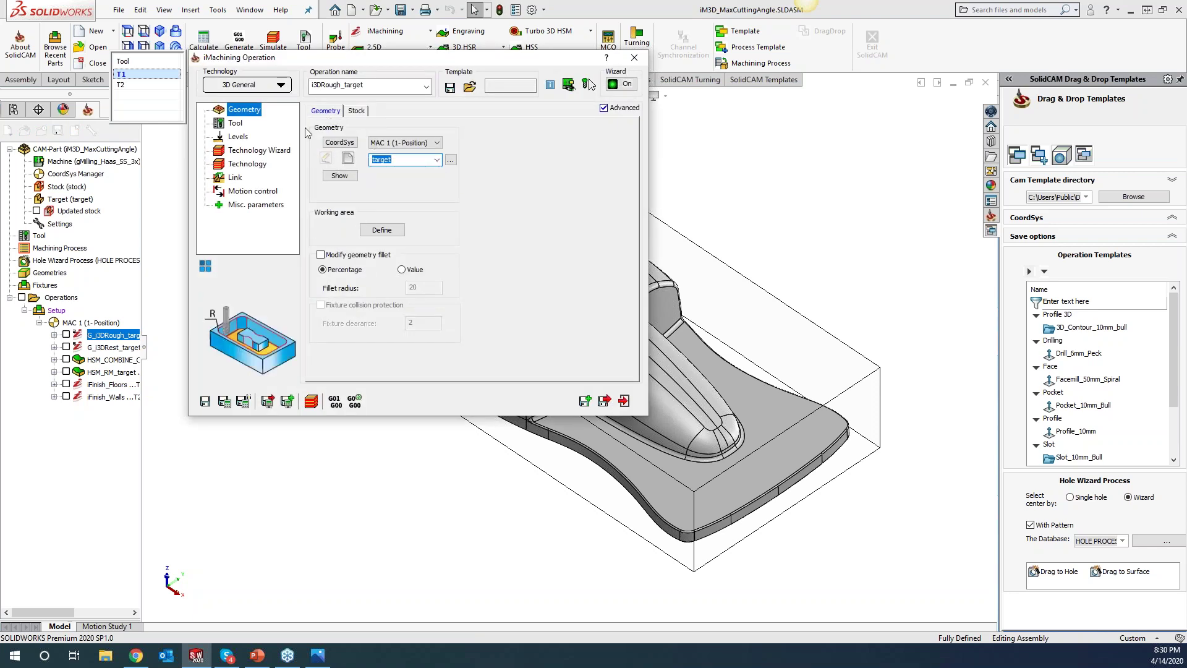
click(242, 166)
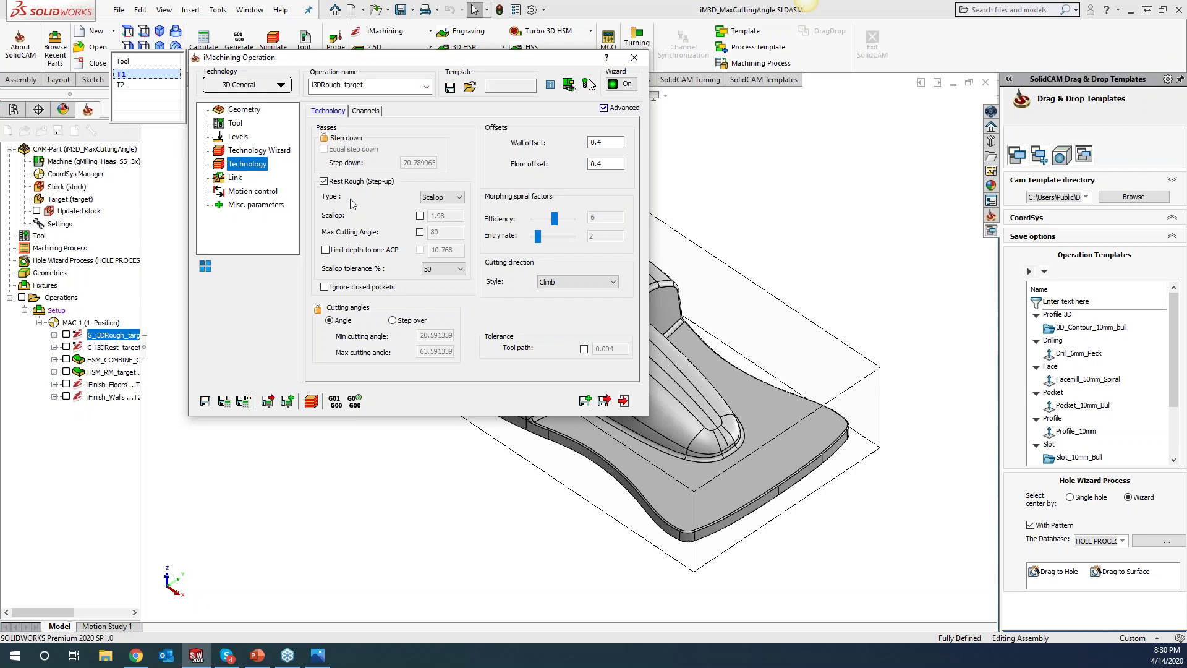
click(419, 232)
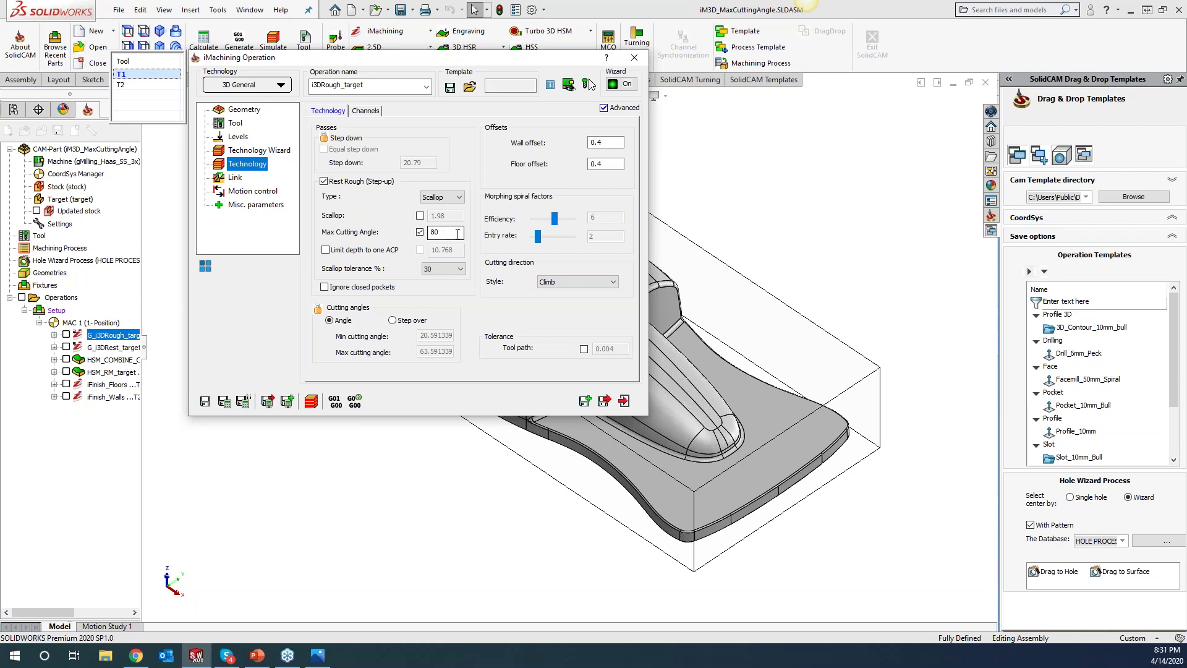
- Display the G_i3DRough_target tool path and inspect it on the part with the operation dialog moved aside
click(55, 335)
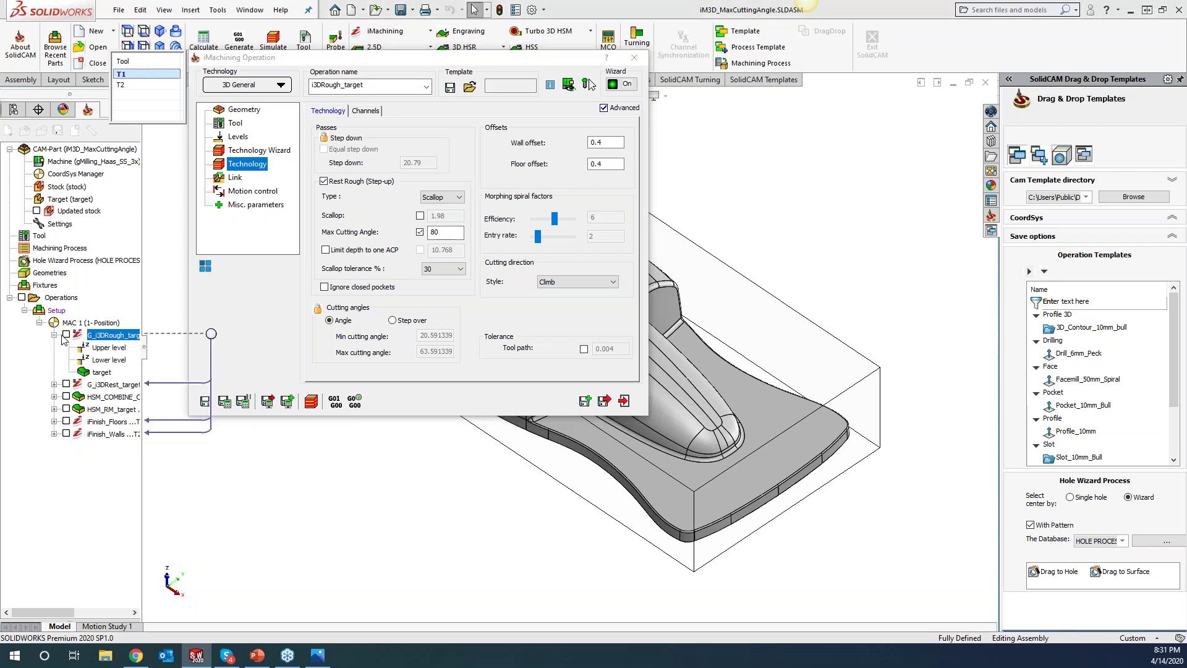
click(54, 335)
click(66, 334)
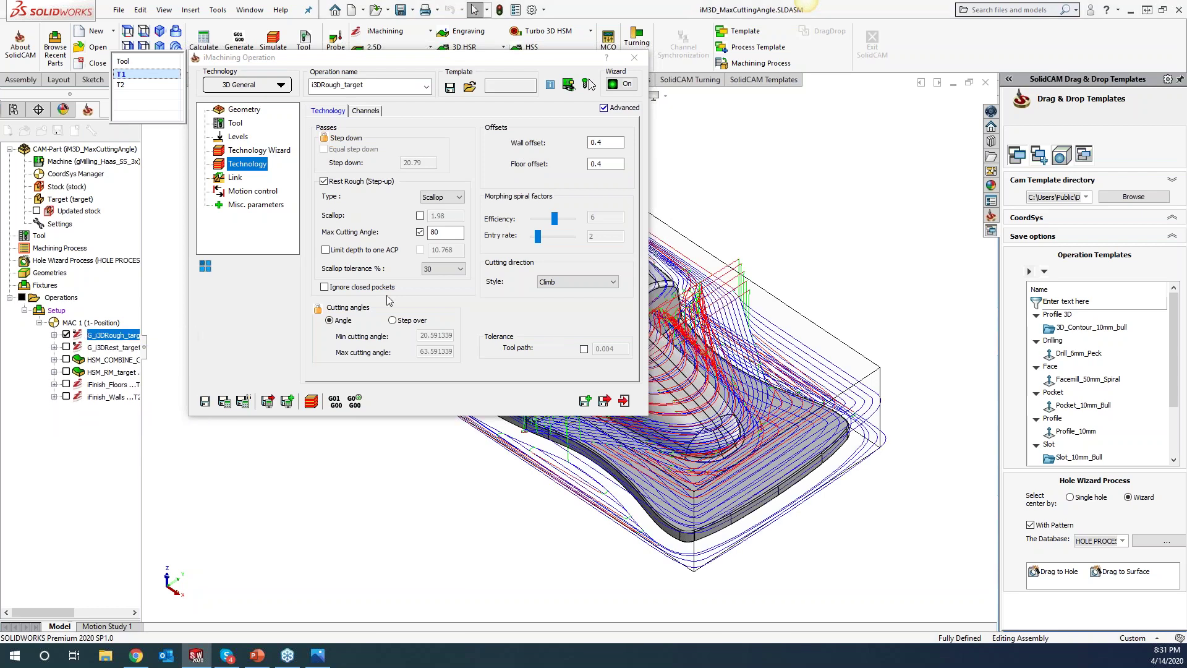
drag(500, 64, 382, 81)
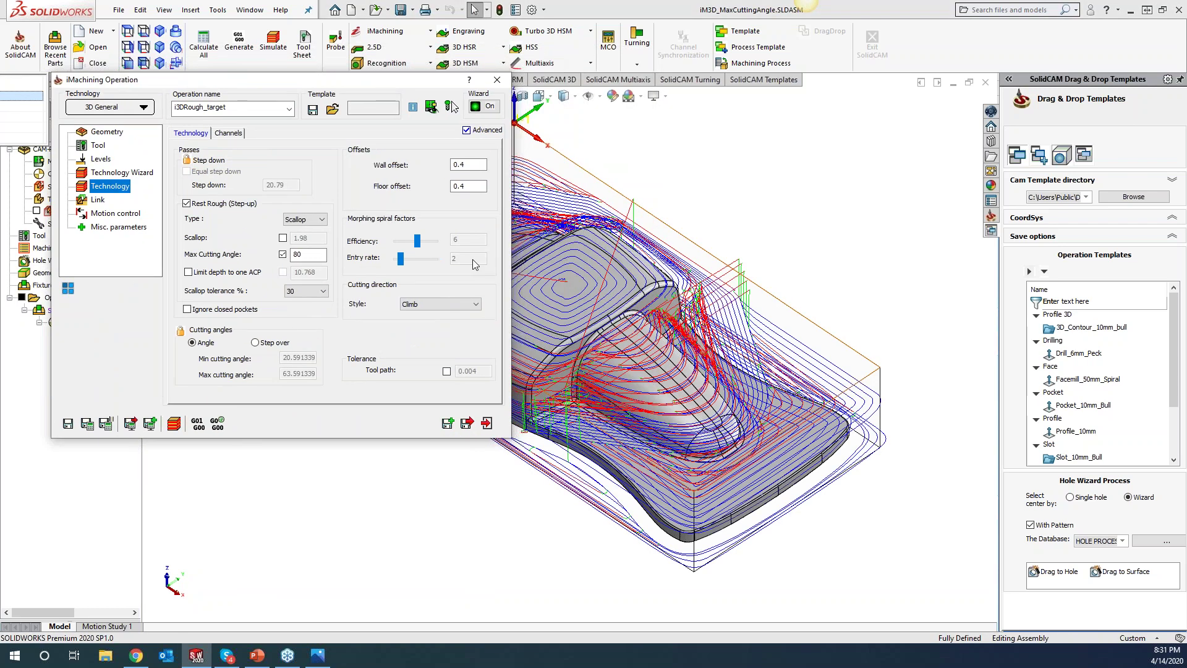
scroll(565, 372, up, 6)
scroll(552, 365, down, 3)
scroll(595, 428, down, 2)
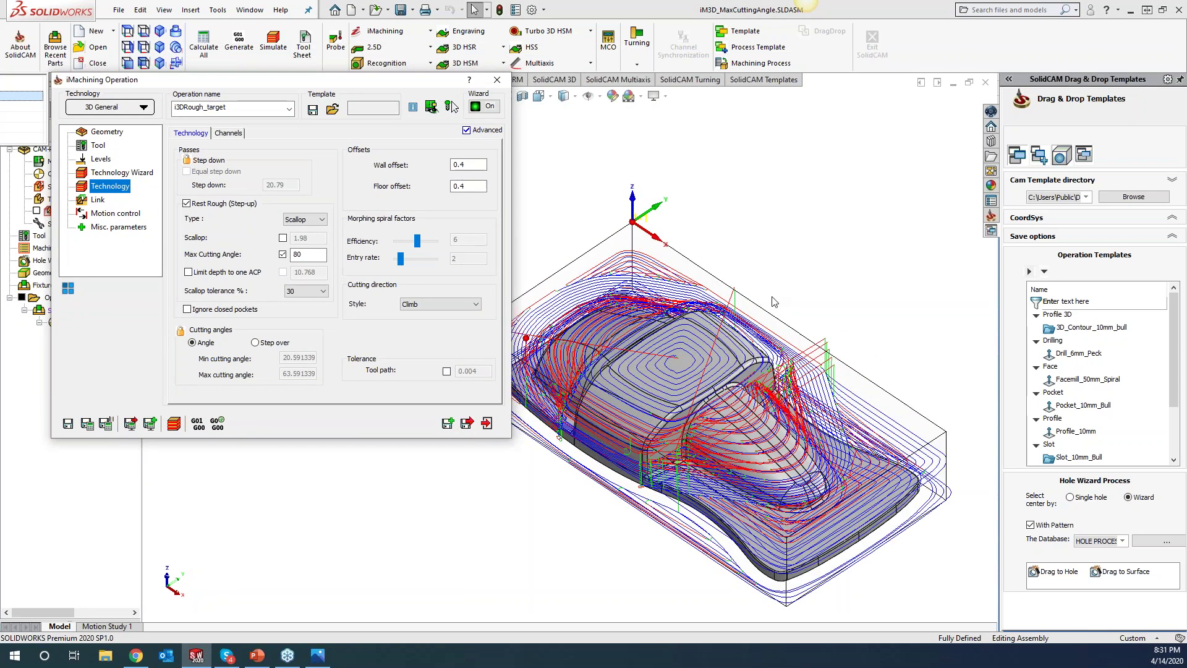
- Set the Max Cutting Angle of i3DRough_target to 45, recalculate the operation and display its tool path from above
click(769, 327)
click(690, 367)
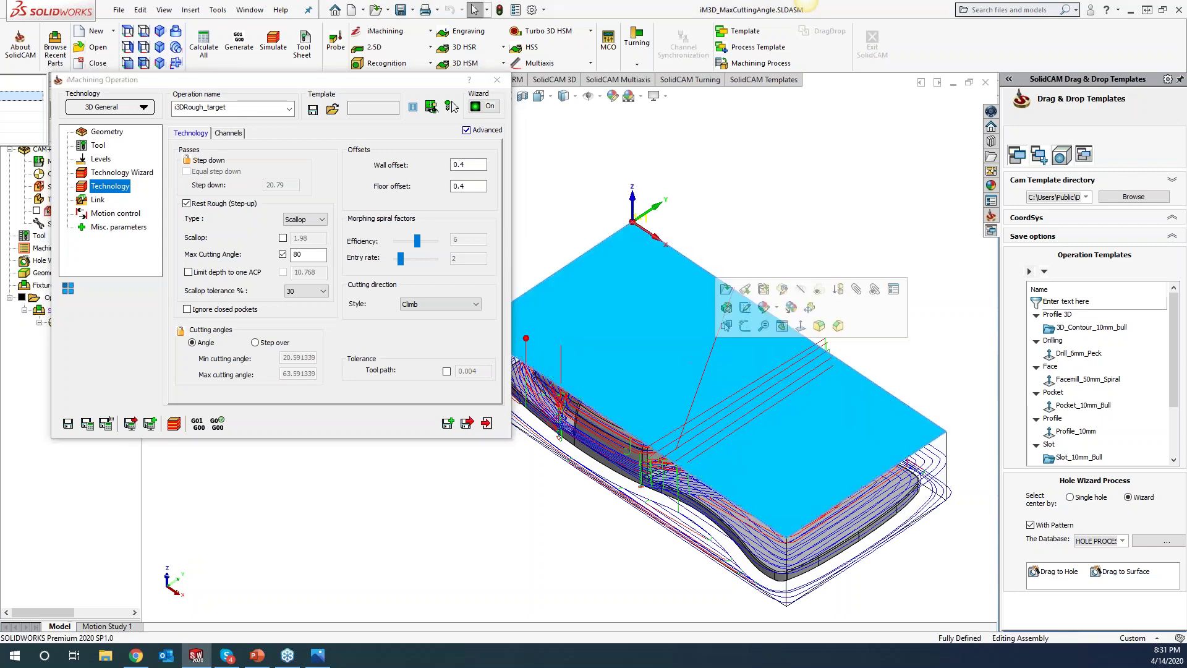
key(space)
click(955, 446)
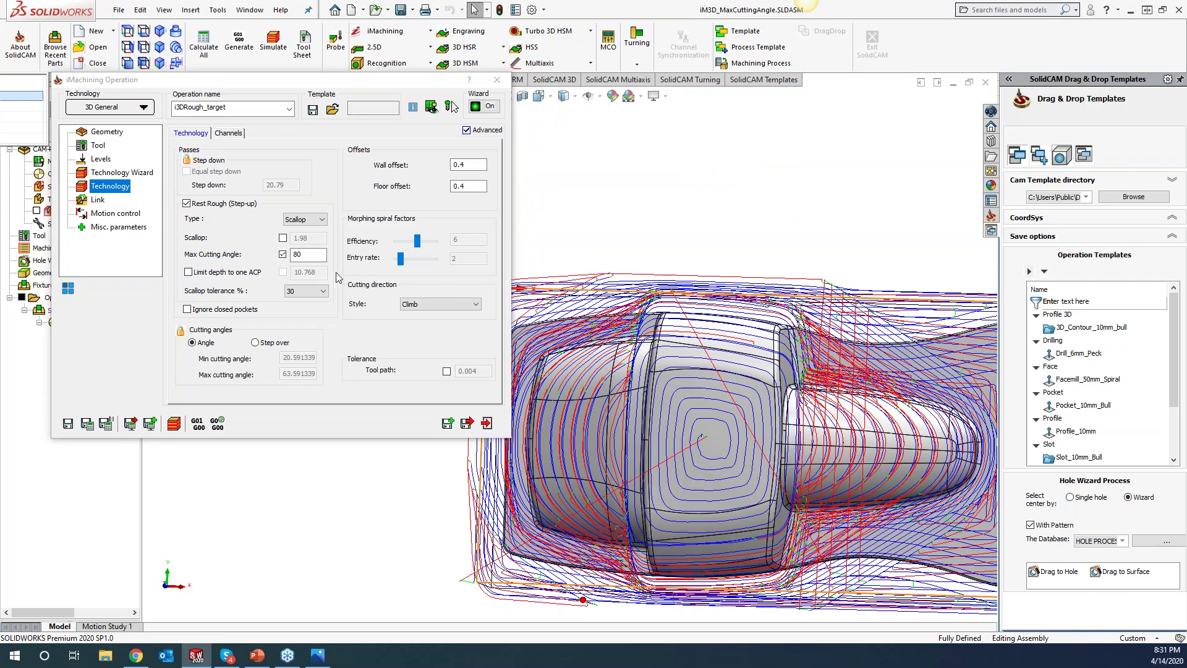
double_click(297, 256)
text(45)
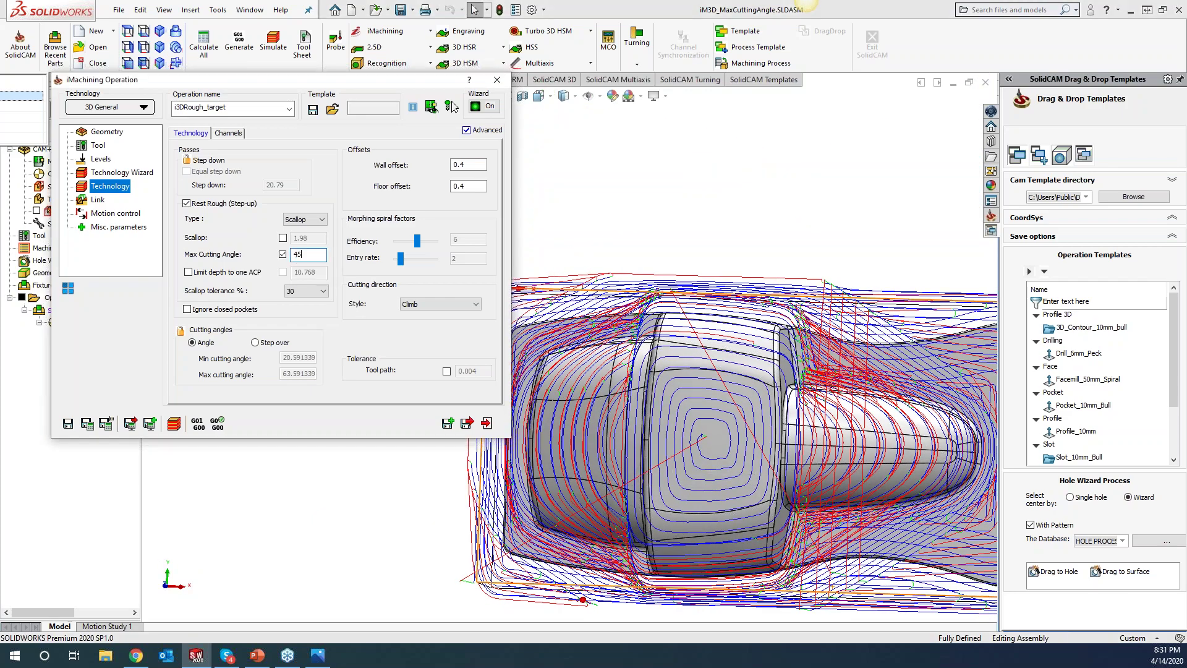
click(87, 423)
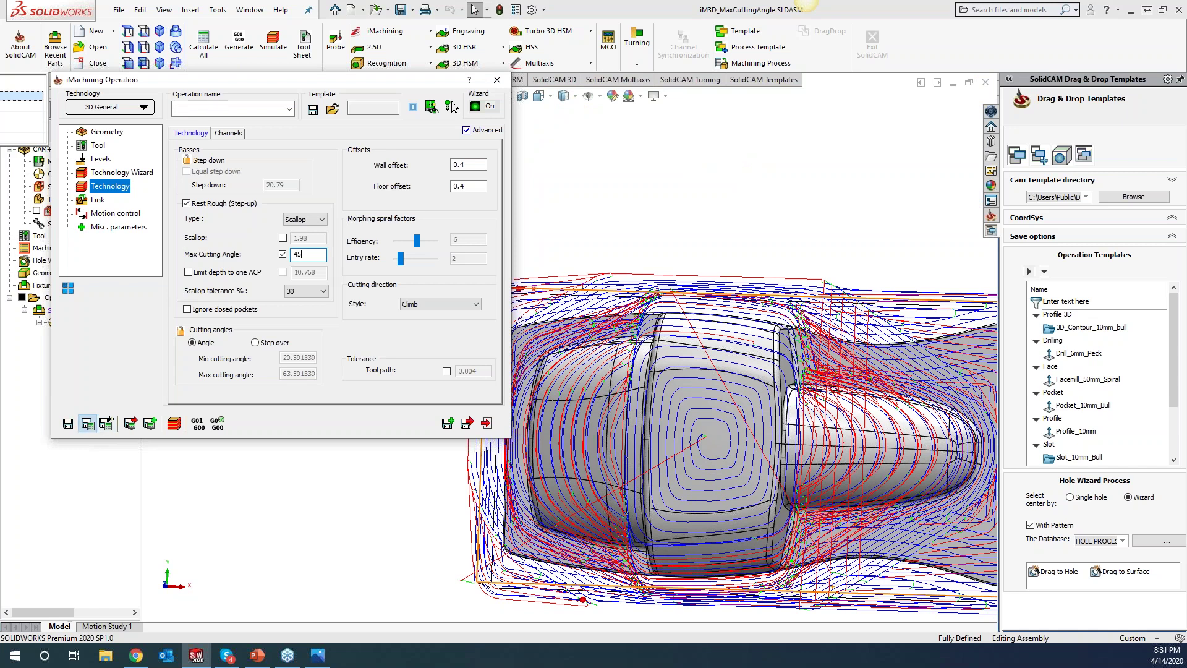
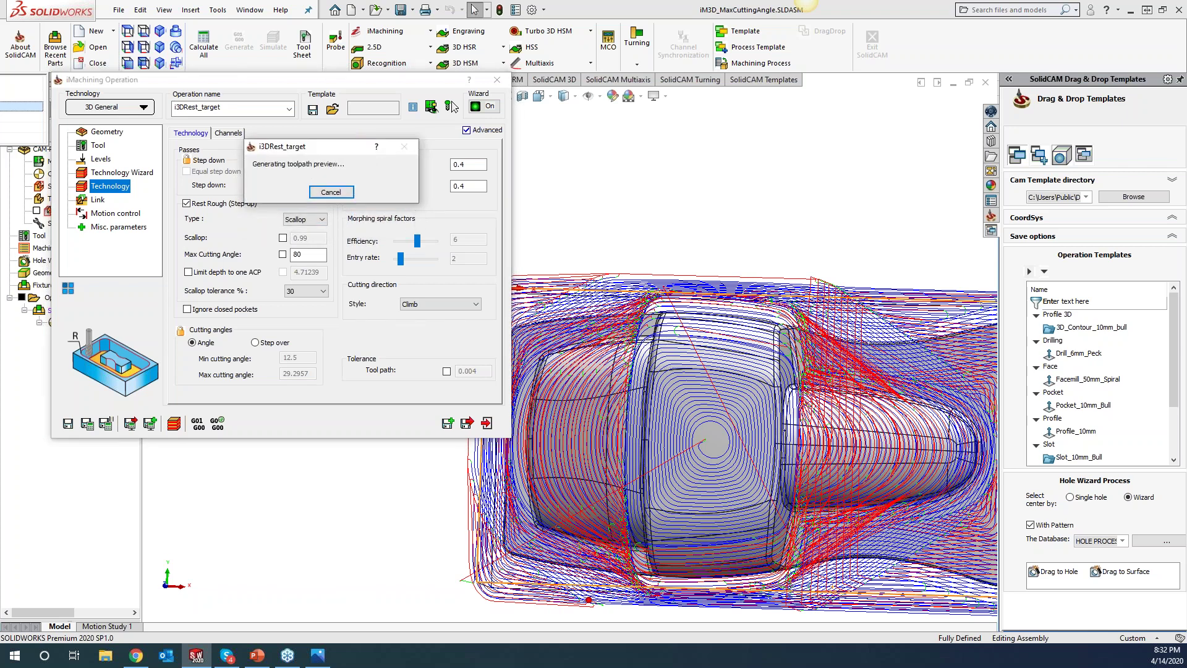
click(451, 107)
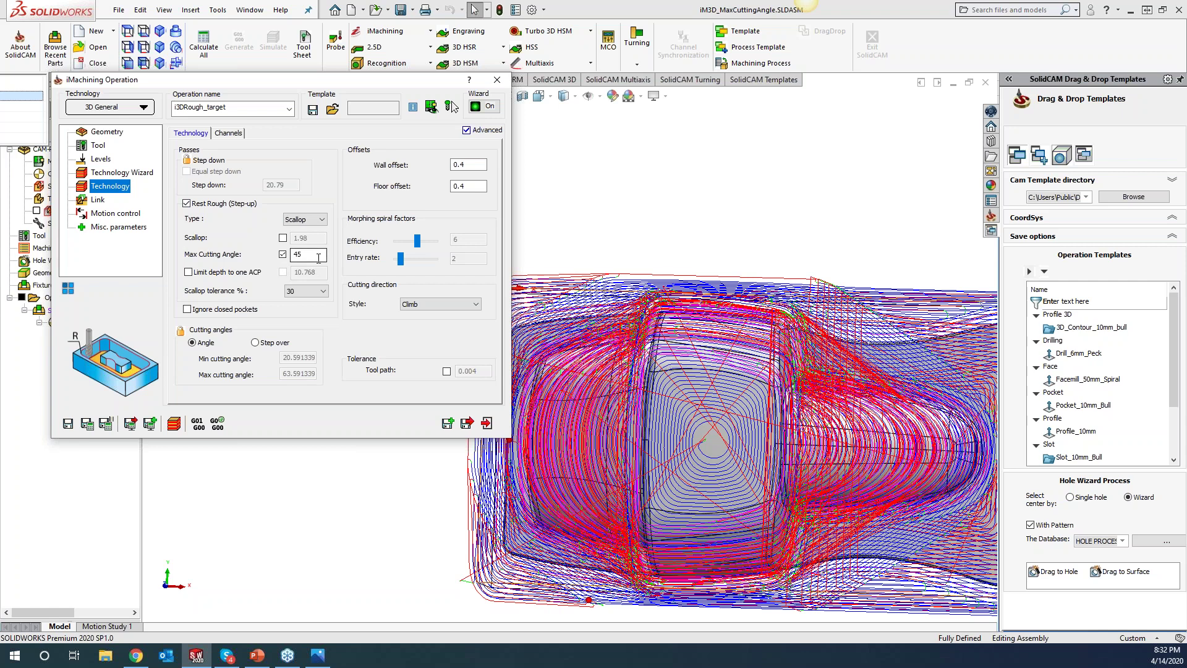
- Disable the Max Cutting Angle, set the wizard's material to Tool Steels_175BHN-88HRB and recalculate the operation
click(283, 254)
click(124, 172)
click(250, 133)
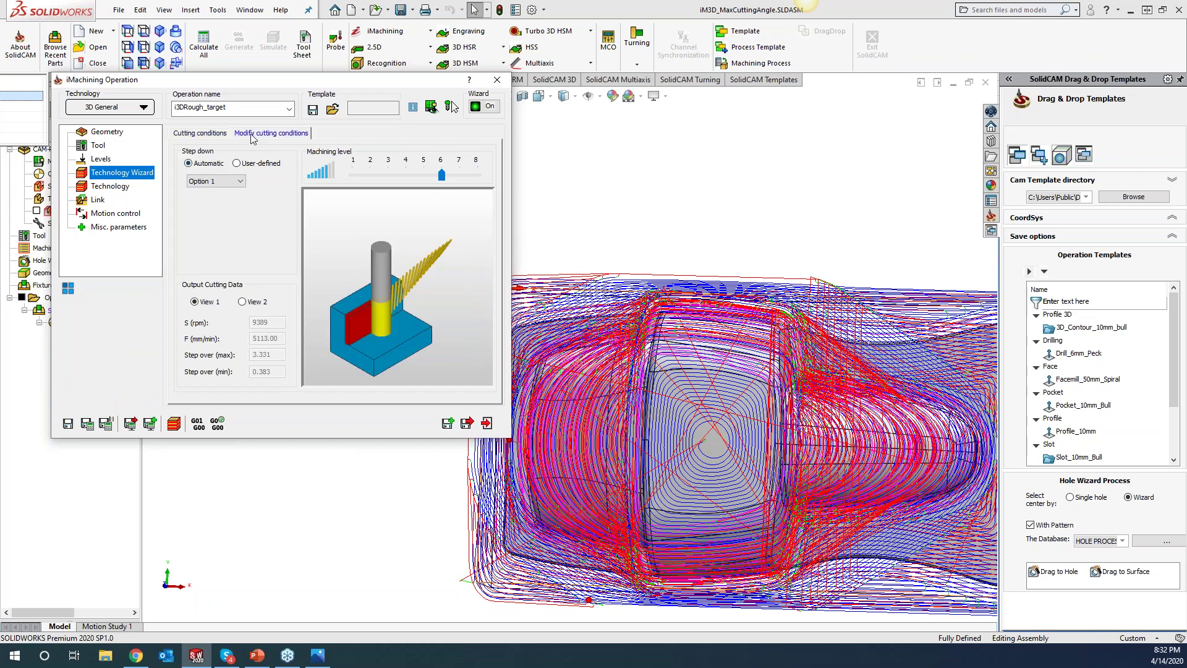
click(249, 169)
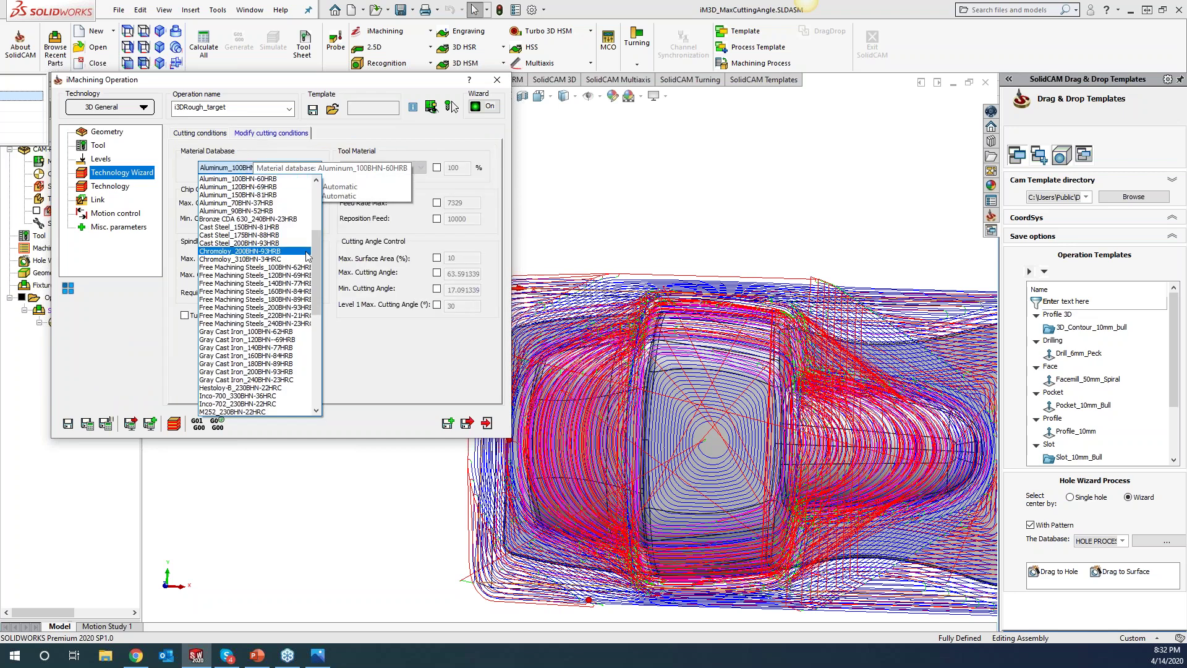
drag(317, 261, 317, 373)
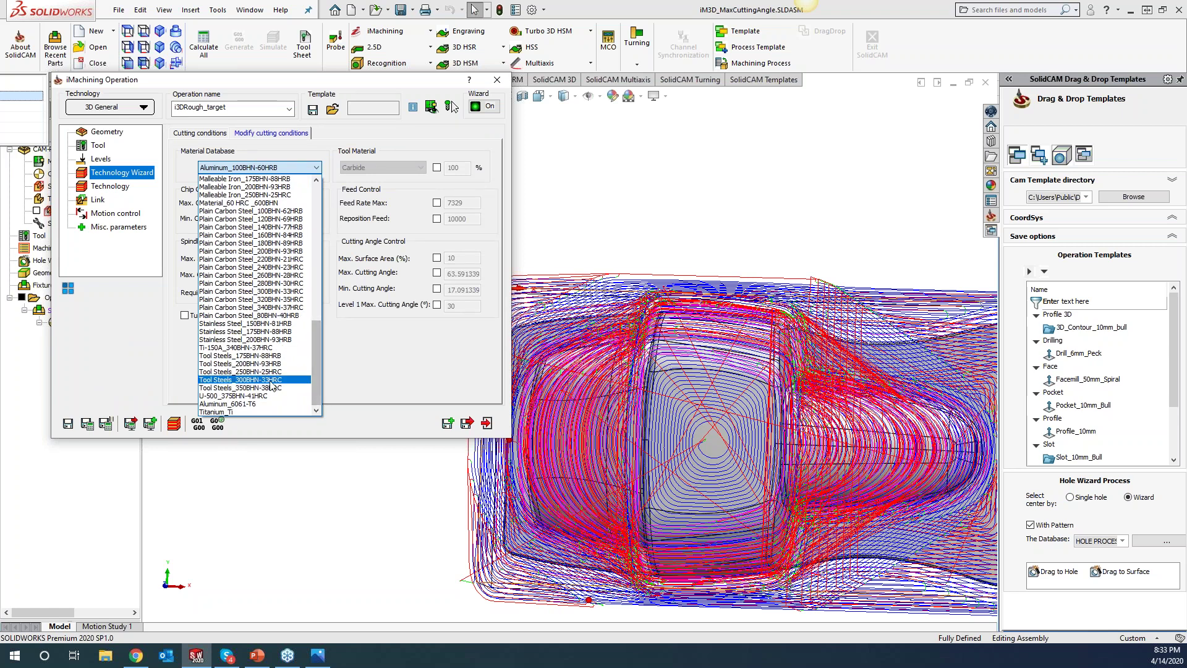
click(239, 355)
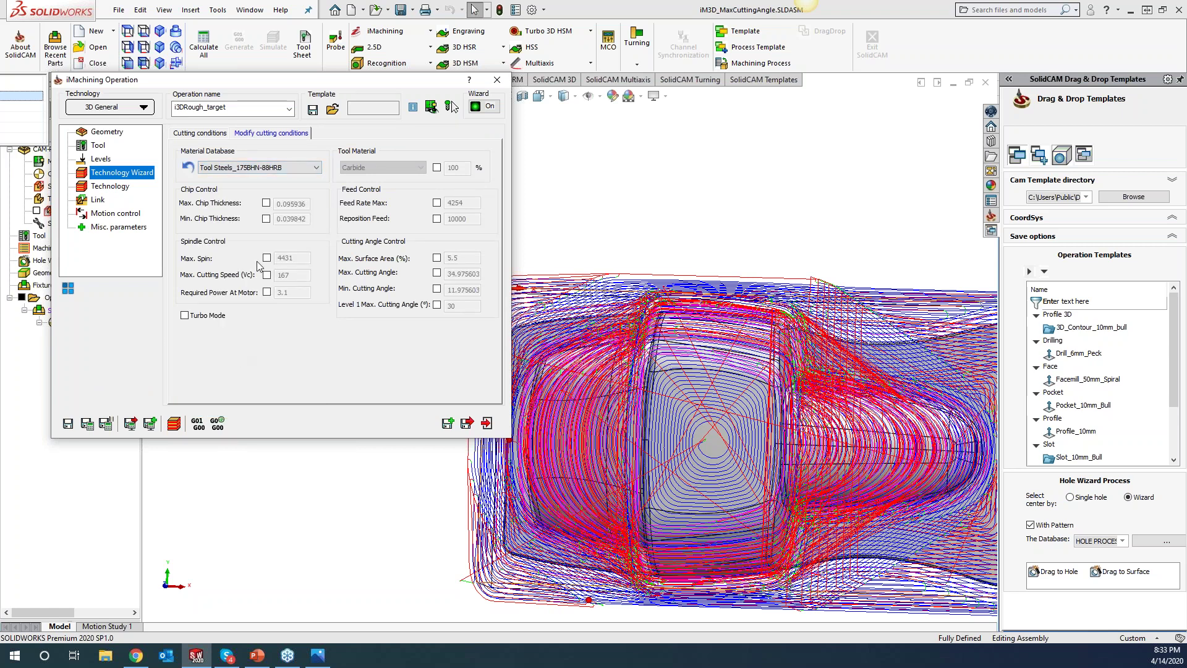
click(87, 424)
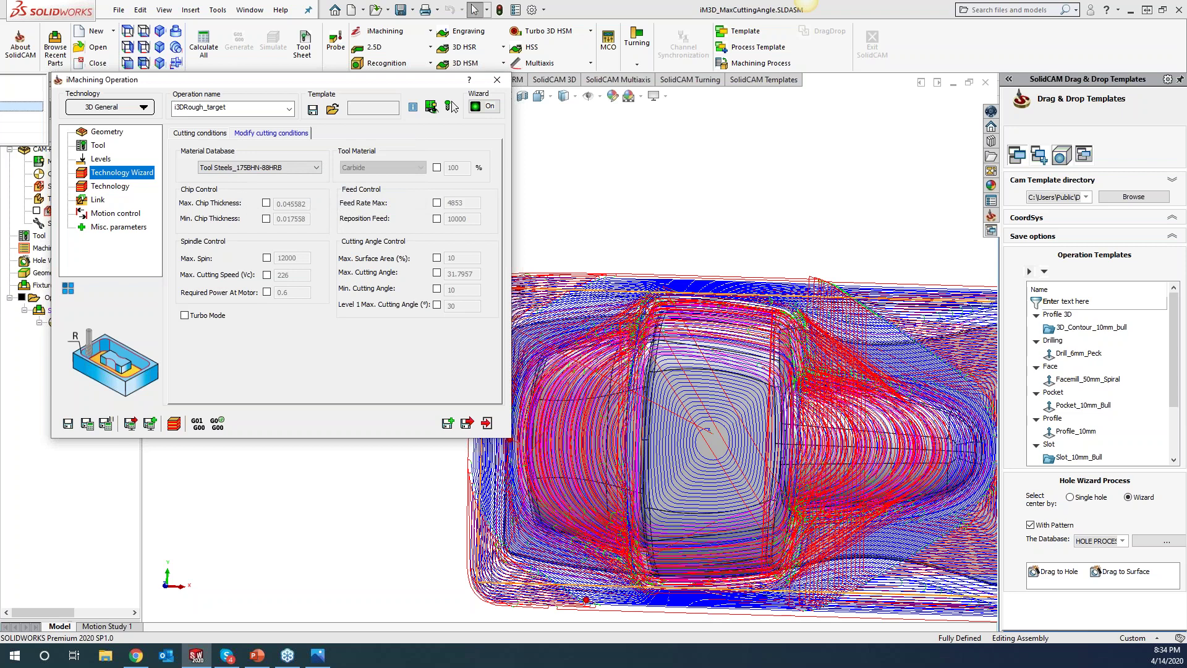
- Re-enable the Max Cutting Angle of 45 for Rest Rough and check the wizard's Cutting Angle Control values
click(109, 186)
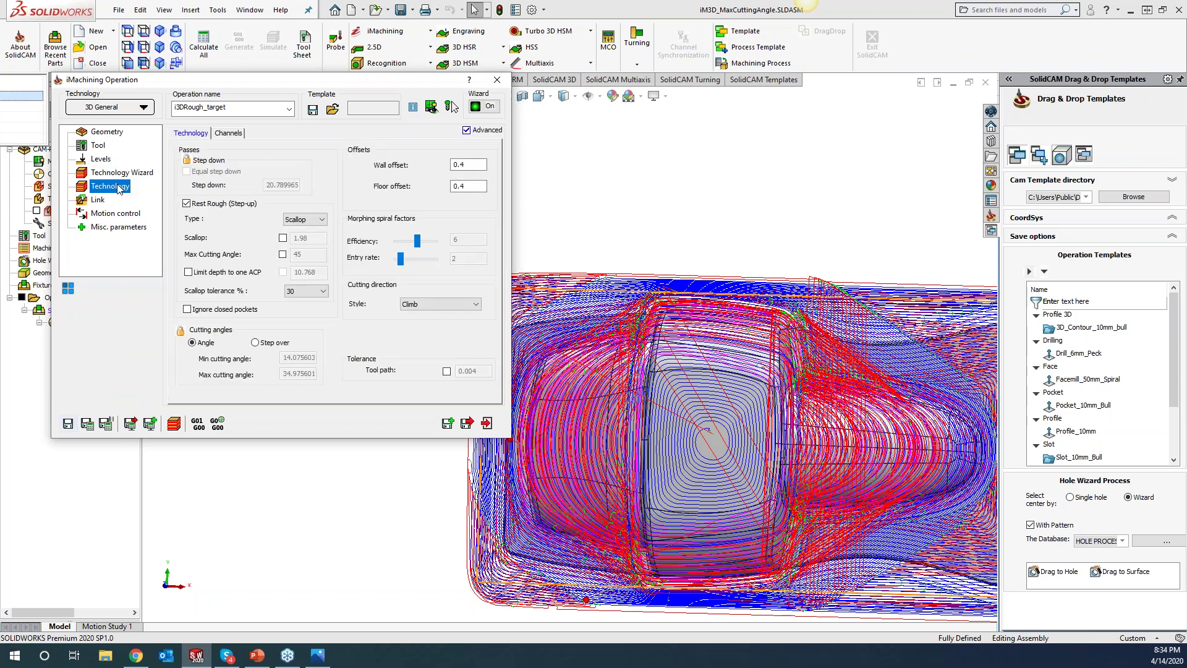
click(282, 255)
click(143, 175)
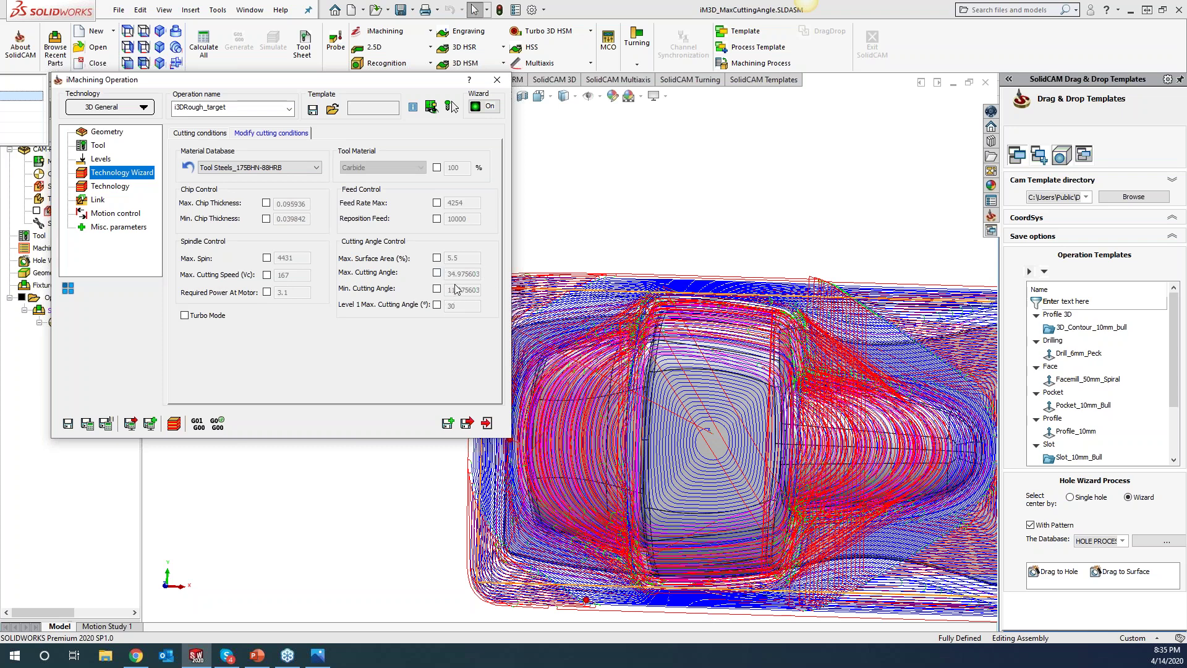
click(114, 186)
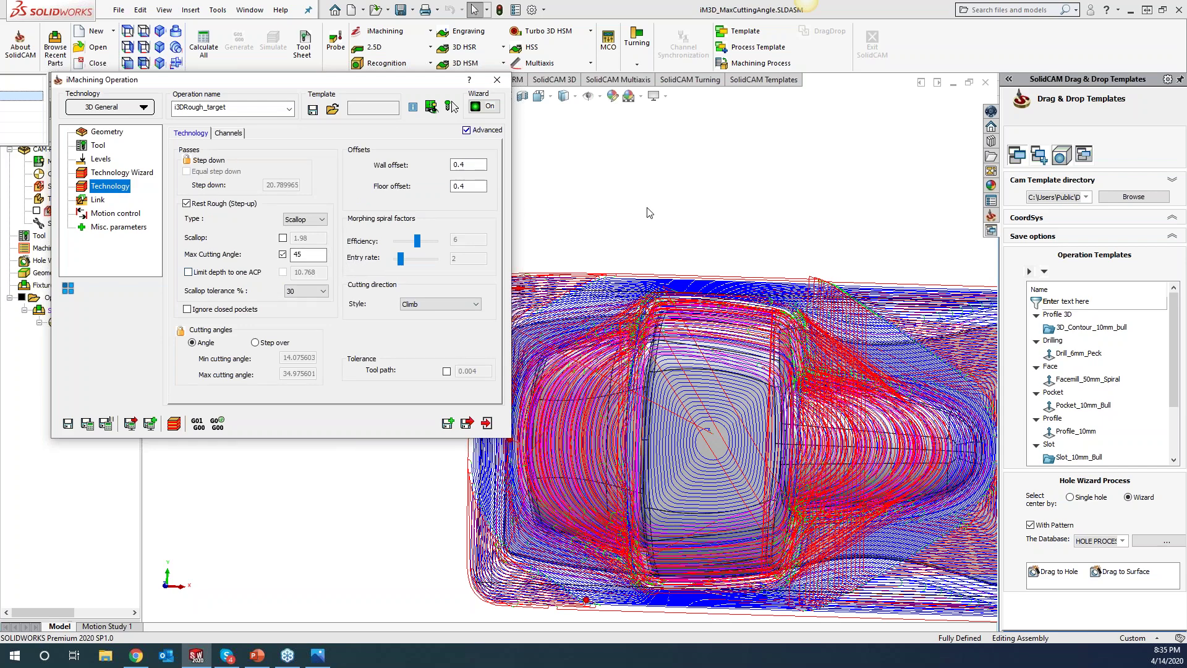
- Examine the roughing tool path from the side and move the operation dialog clear of the CAM tree
click(654, 231)
middle_drag(574, 347, 570, 296)
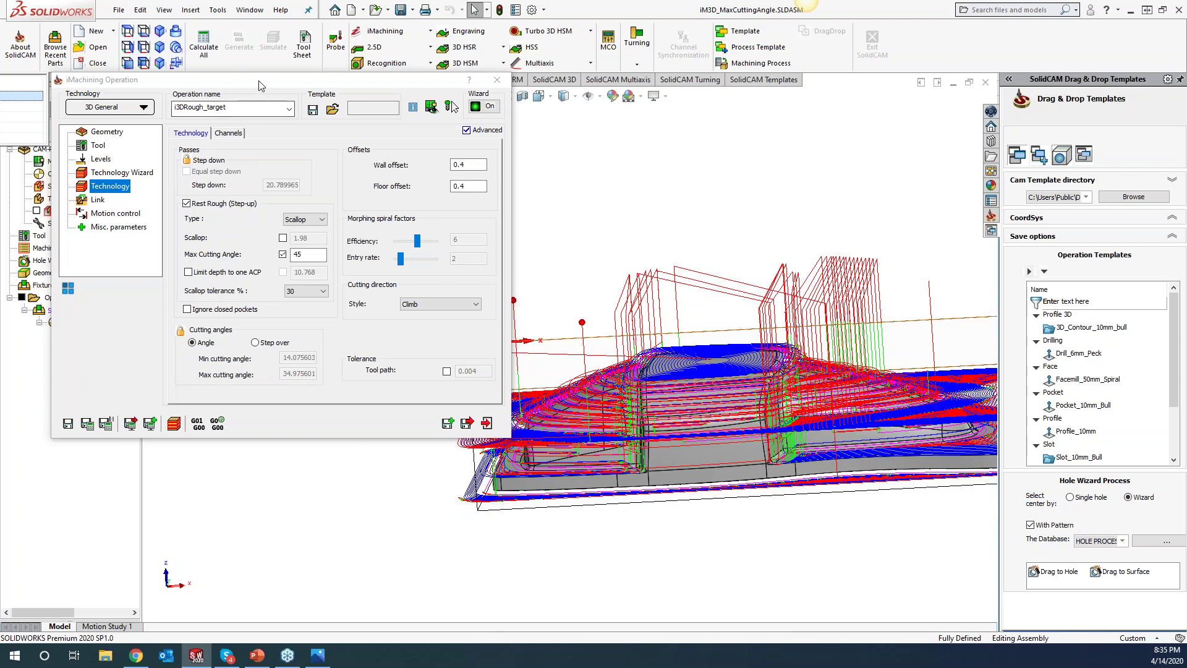
drag(262, 80, 376, 78)
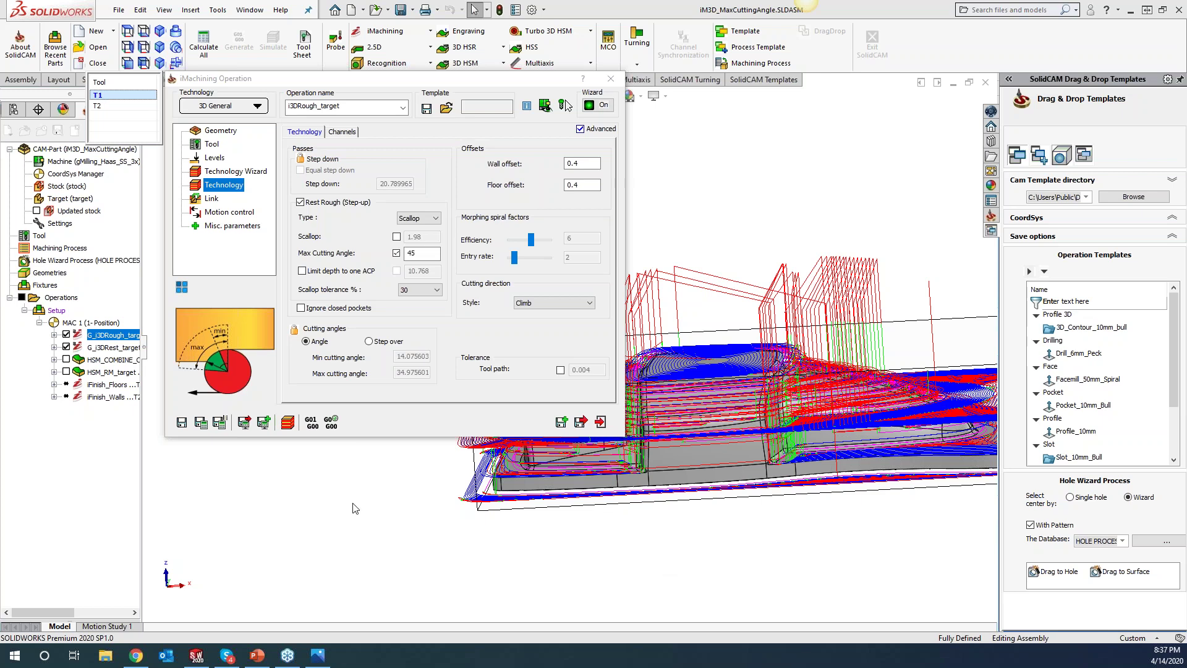
- Switch to Chrome and open the KevCAM Night School page on the SolidCAM website, showing the class registration dates
click(137, 656)
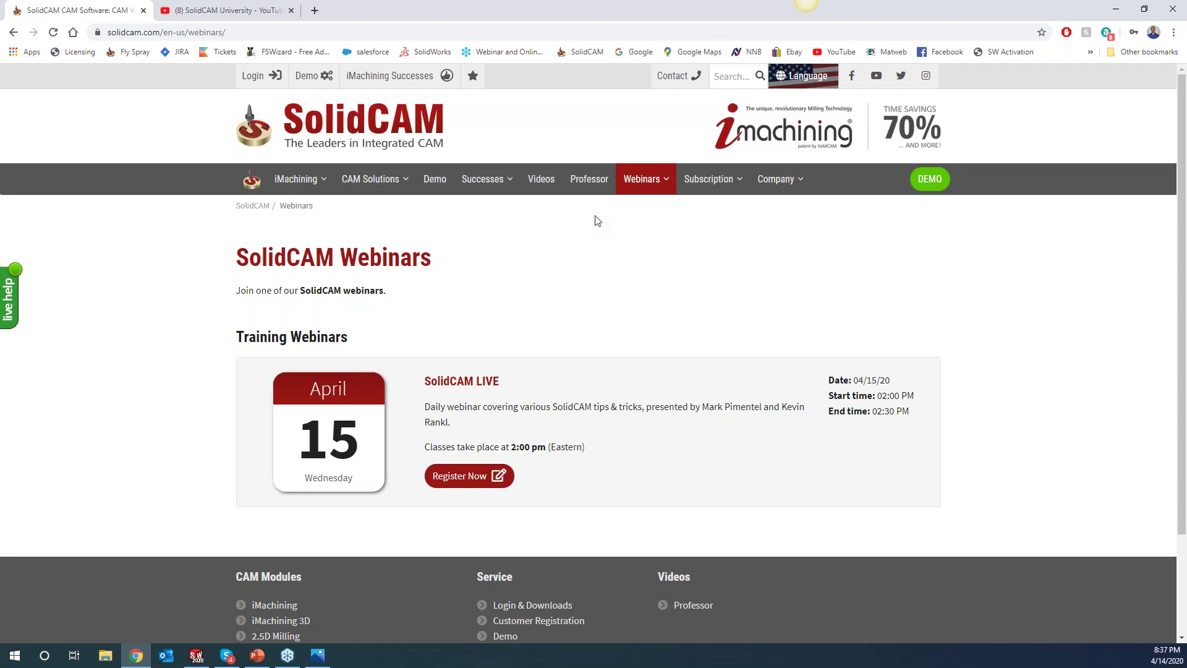
mouse_move(644, 184)
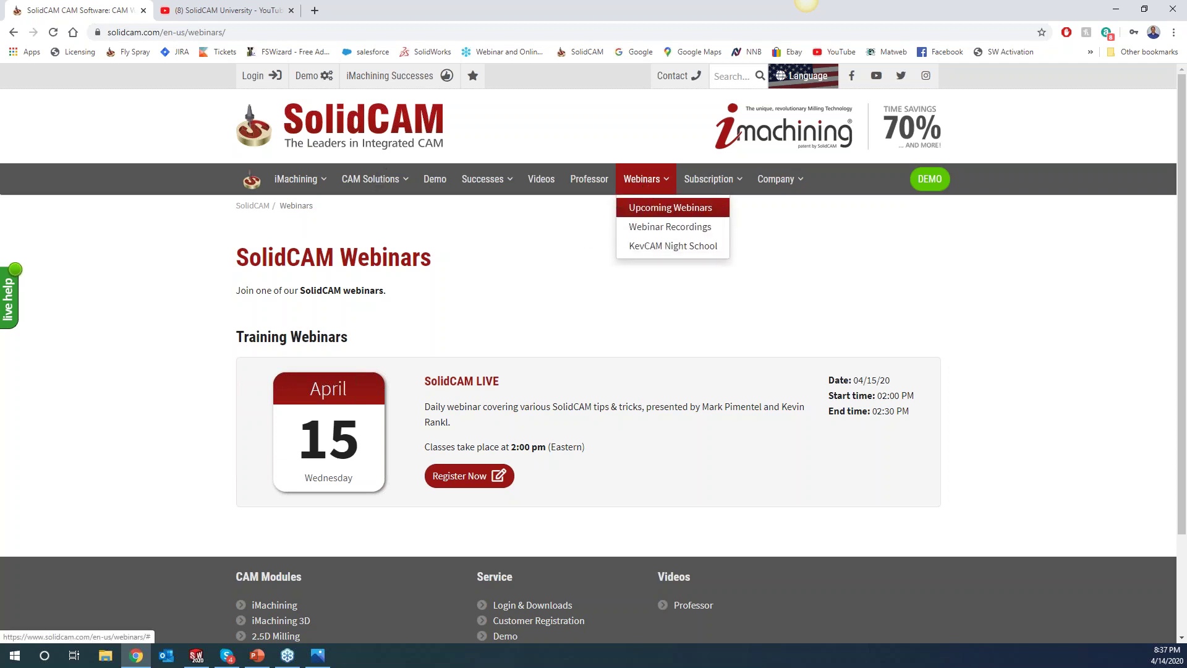
click(656, 246)
scroll(436, 306, down, 5)
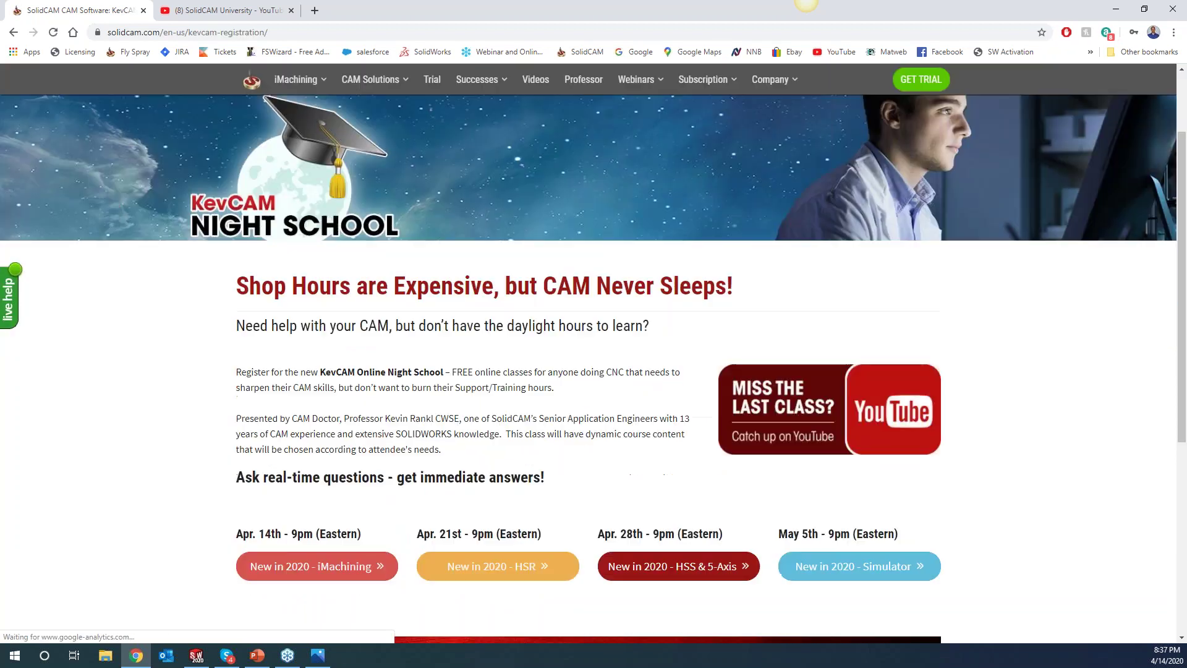